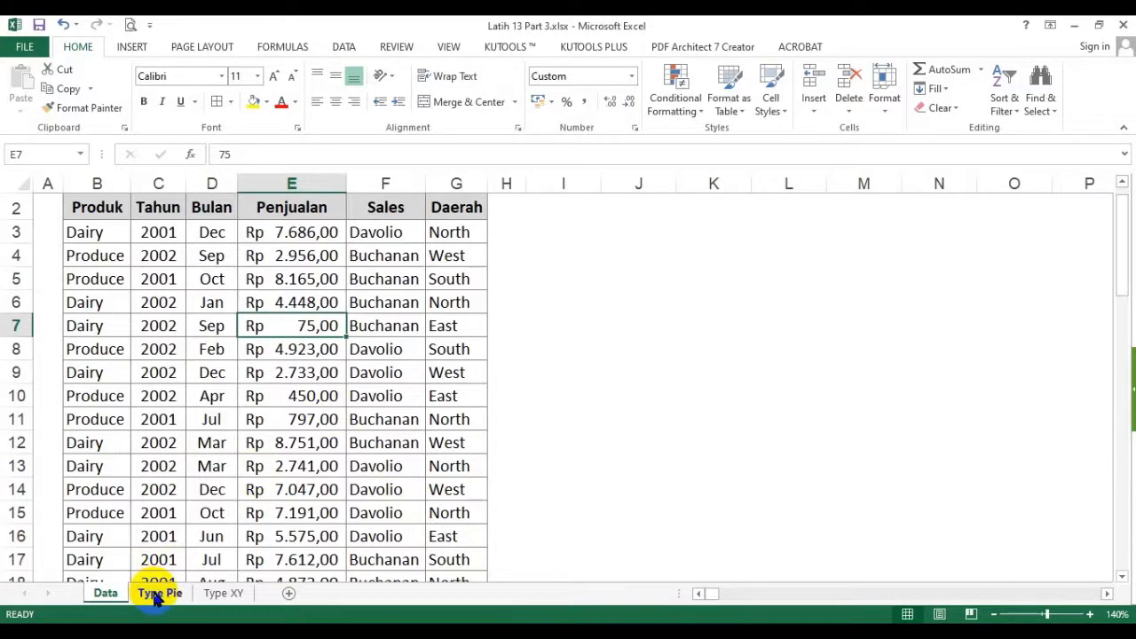
pyautogui.click(154, 595)
pyautogui.click(110, 592)
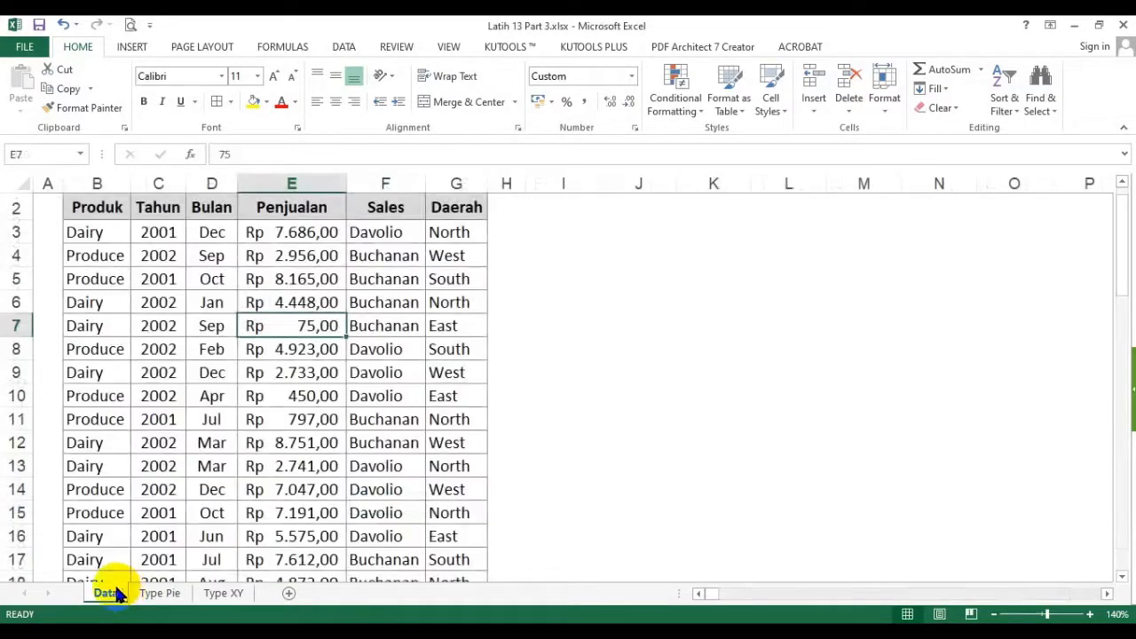
pyautogui.click(196, 475)
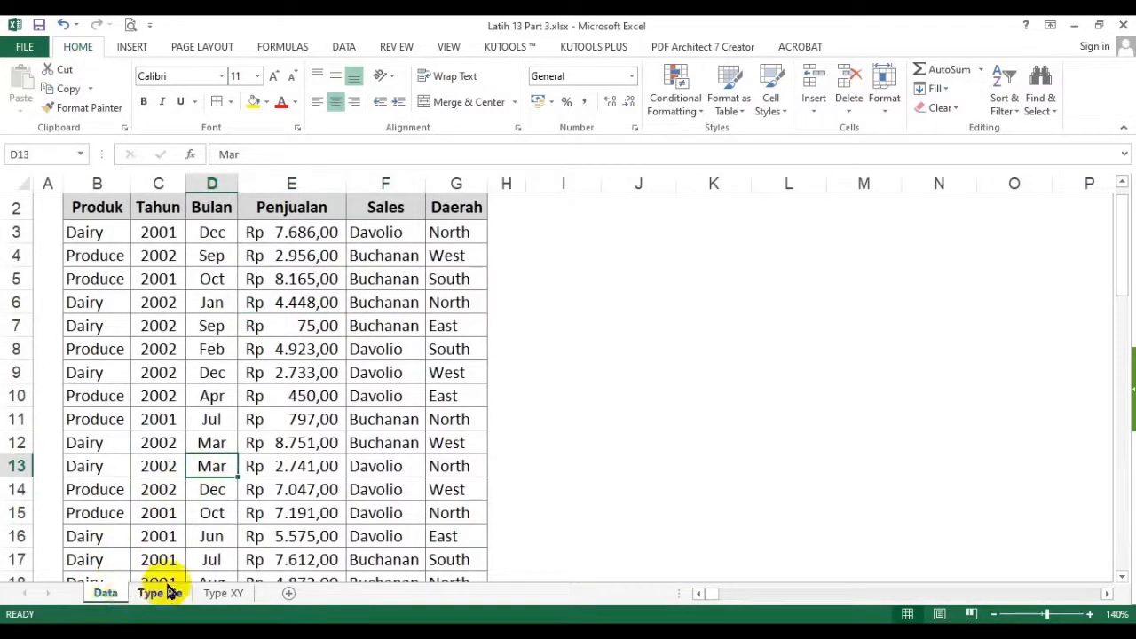
pyautogui.click(162, 594)
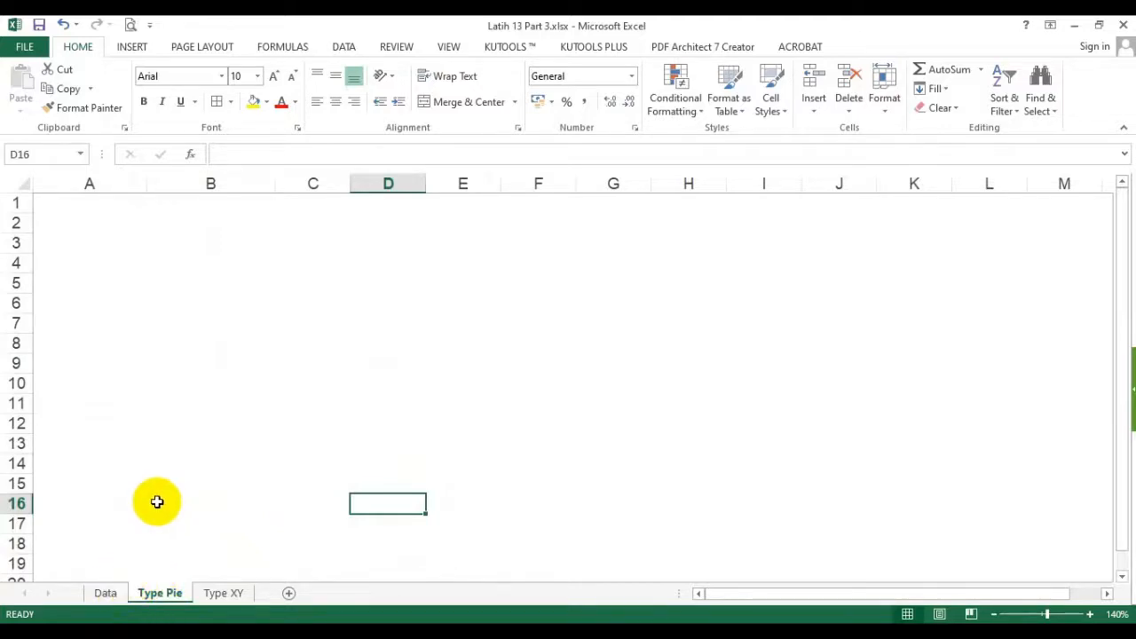
pyautogui.click(106, 594)
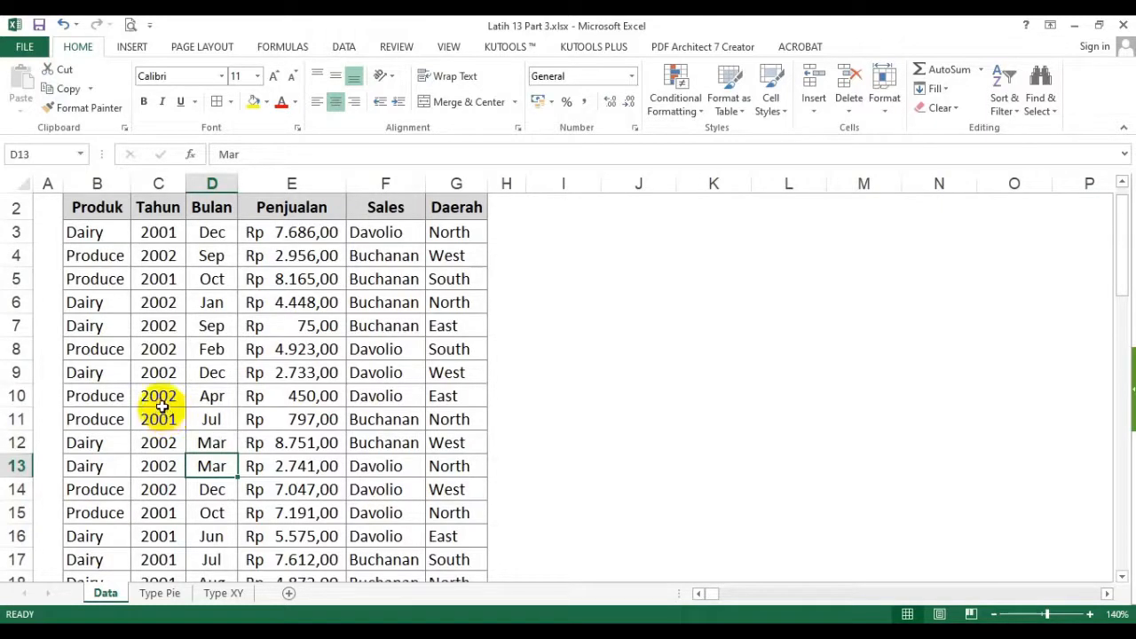
# - Create a PivotTable from the data range B2:G60 on the Data sheet, placed at cell A1 of the Type Pie sheet
pyautogui.click(146, 351)
pyautogui.click(130, 46)
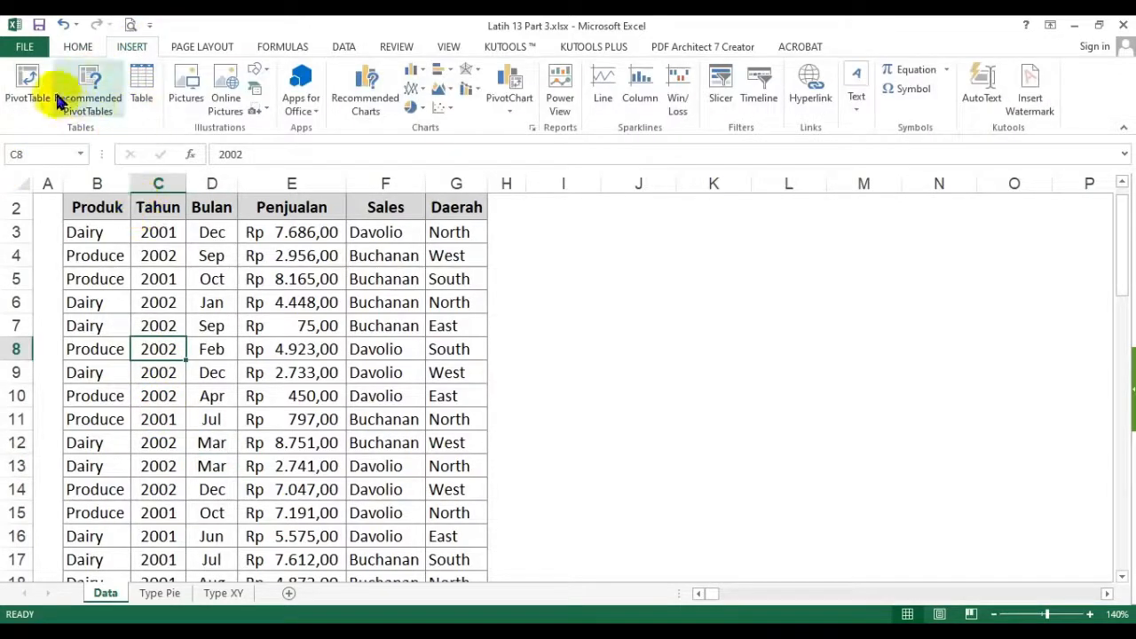
pyautogui.click(25, 89)
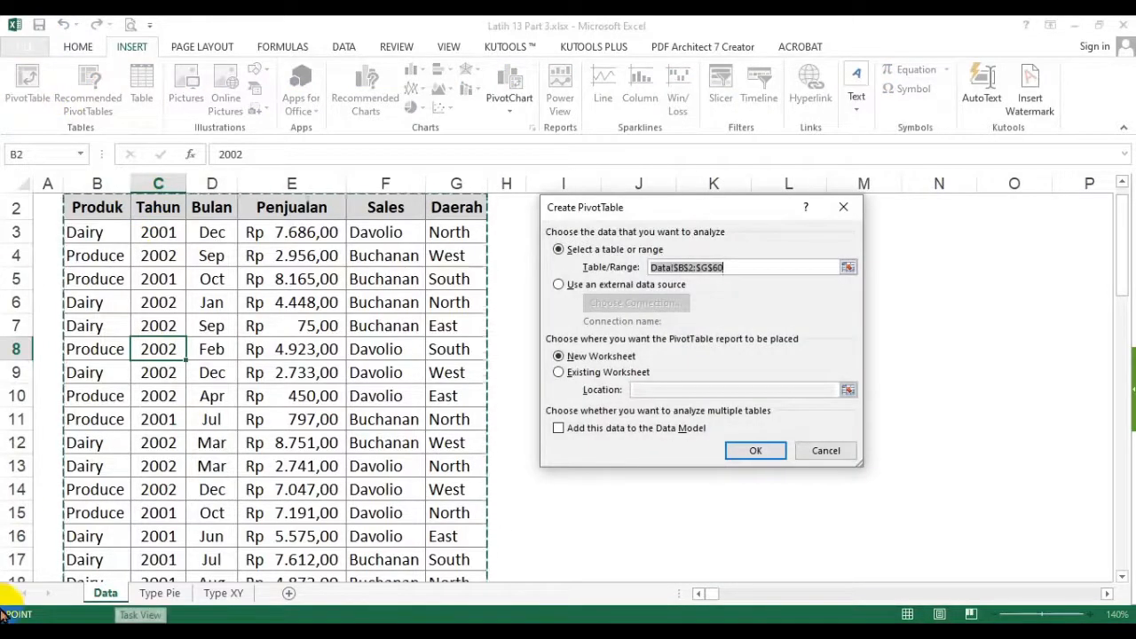
pyautogui.click(615, 373)
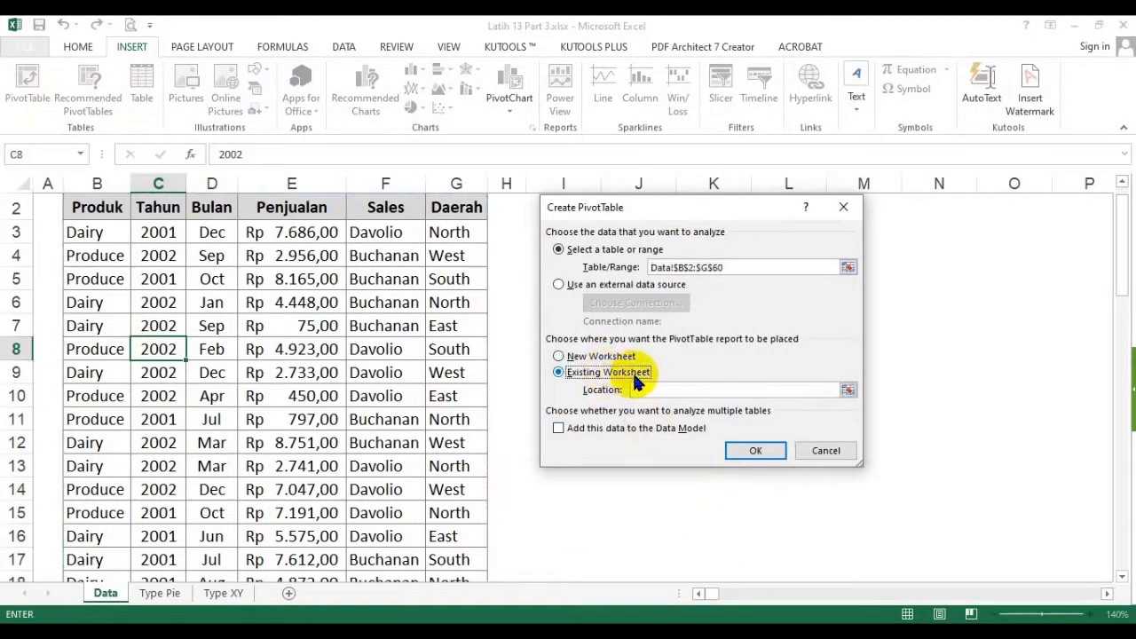
pyautogui.click(169, 600)
pyautogui.click(85, 201)
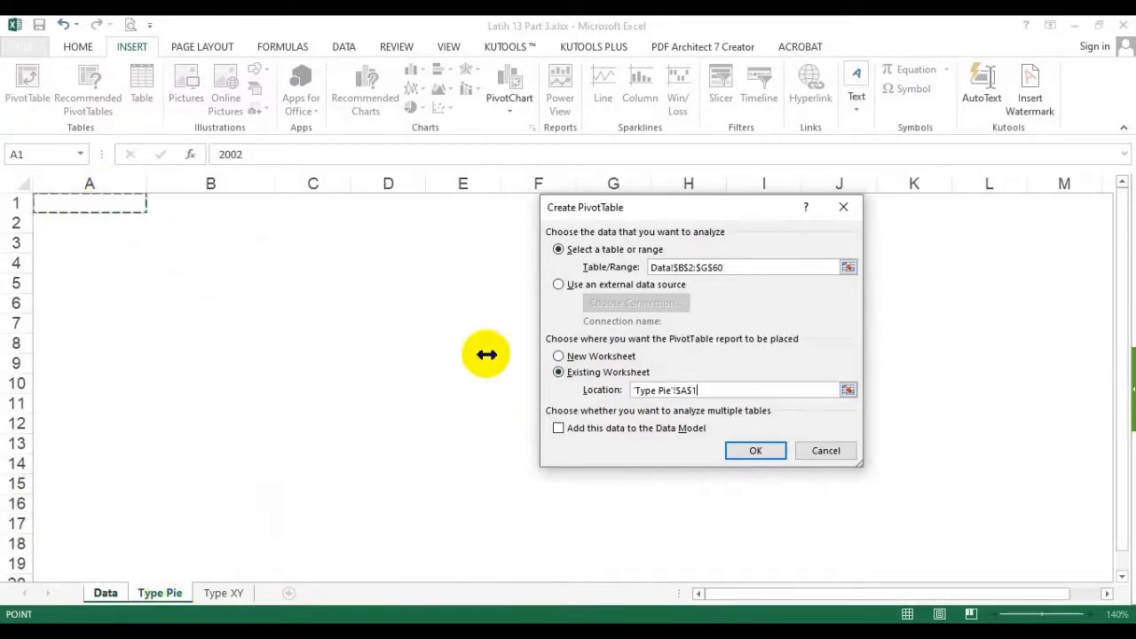
pyautogui.click(752, 450)
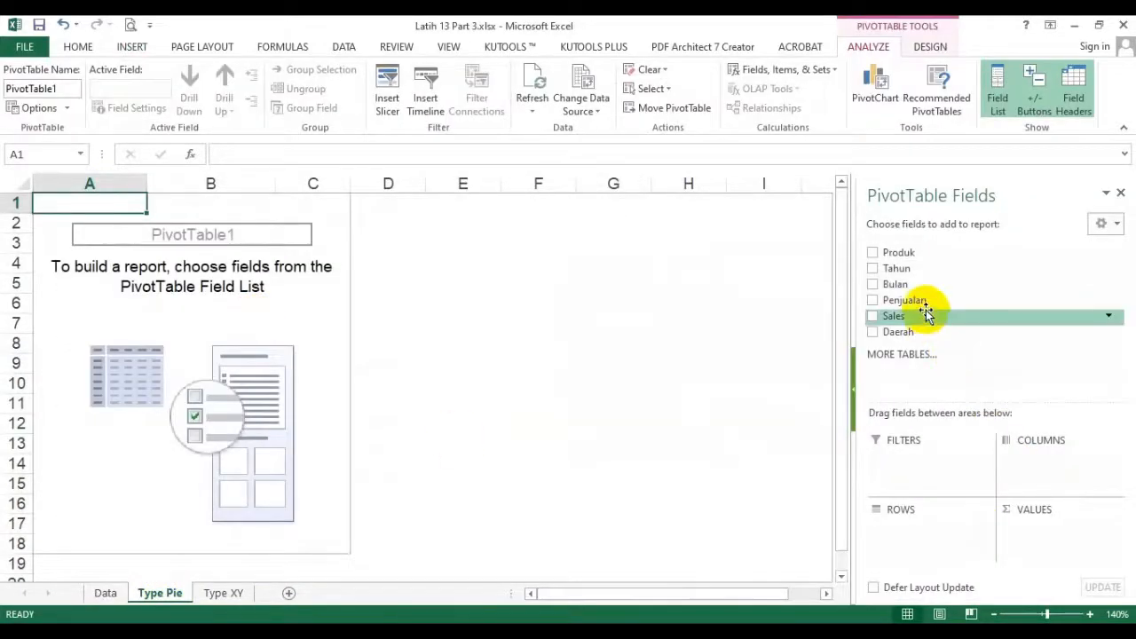
# - Lay out the PivotTable with Penjualan summed as values, Daerah as rows and Sales as columns
pyautogui.moveTo(914, 301); pyautogui.dragTo(1038, 545)
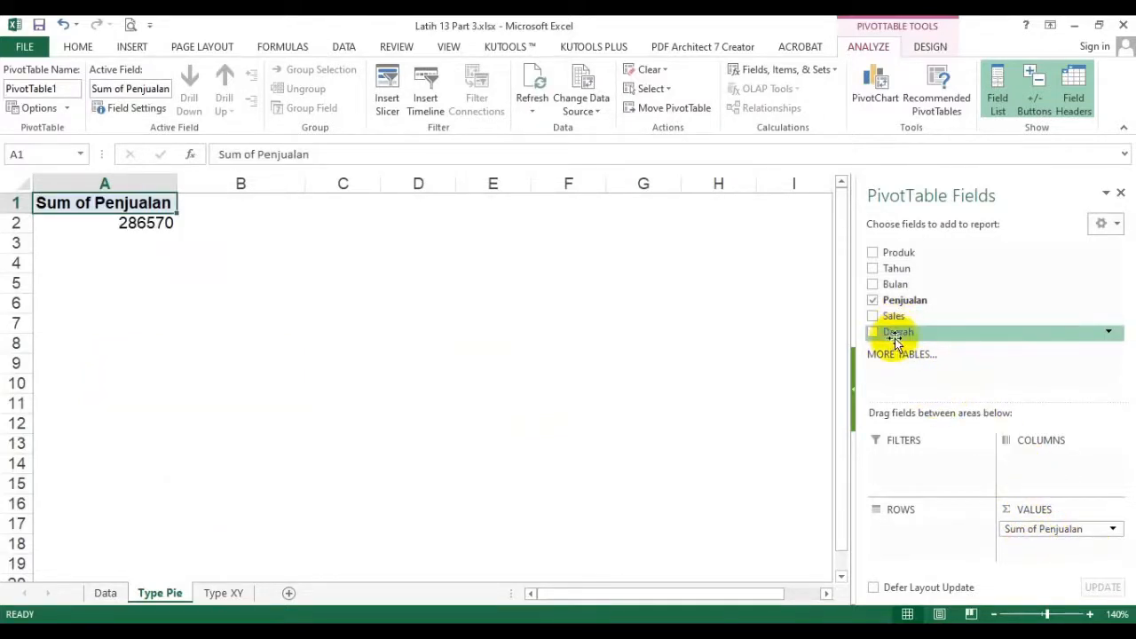
pyautogui.moveTo(898, 334); pyautogui.dragTo(905, 530)
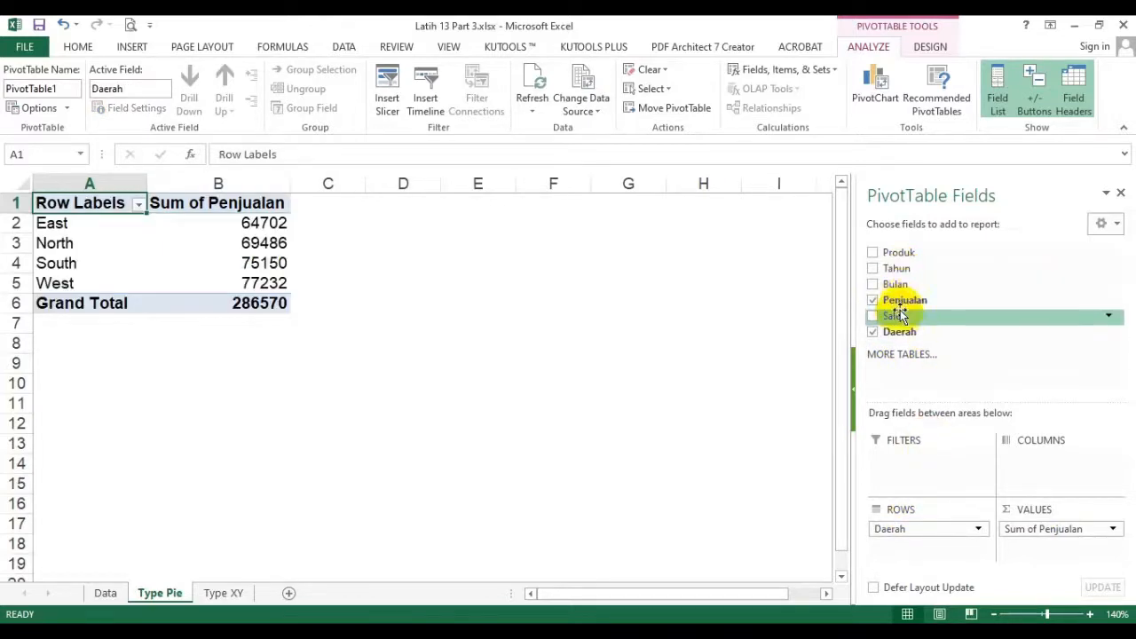
pyautogui.moveTo(892, 316); pyautogui.dragTo(1029, 461)
pyautogui.click(661, 321)
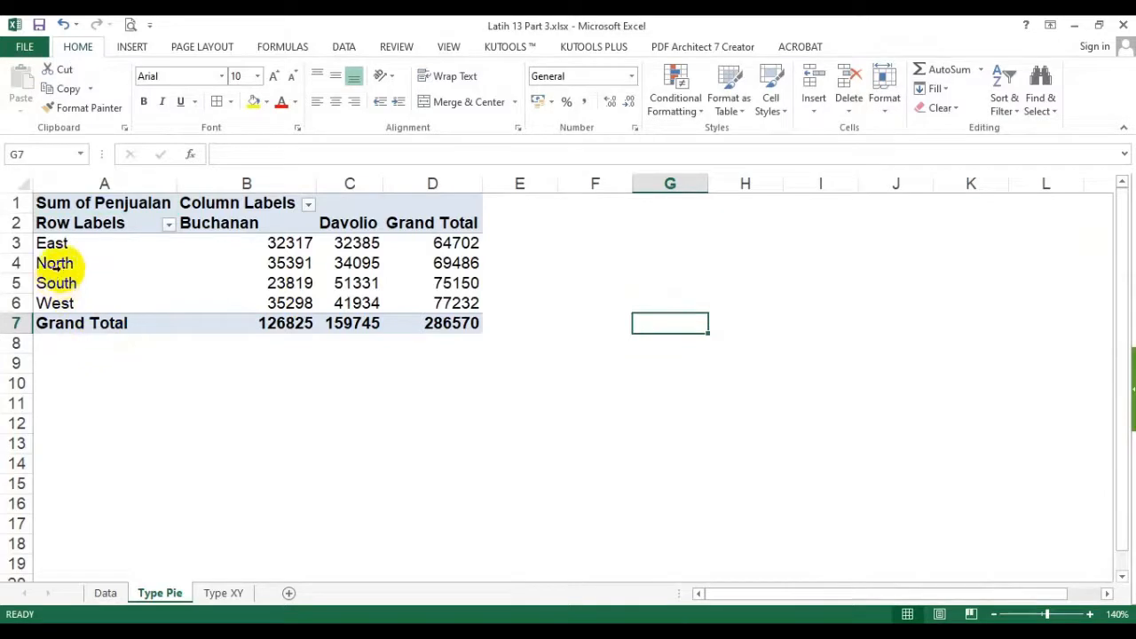
pyautogui.moveTo(55, 241); pyautogui.dragTo(56, 302)
pyautogui.click(230, 224)
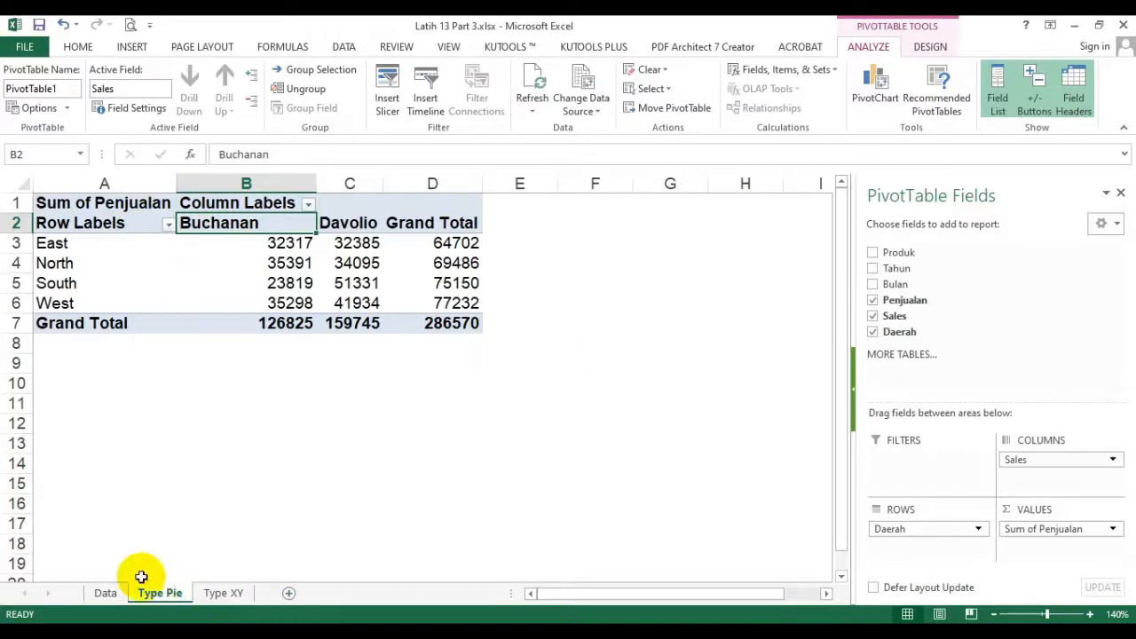
pyautogui.click(106, 593)
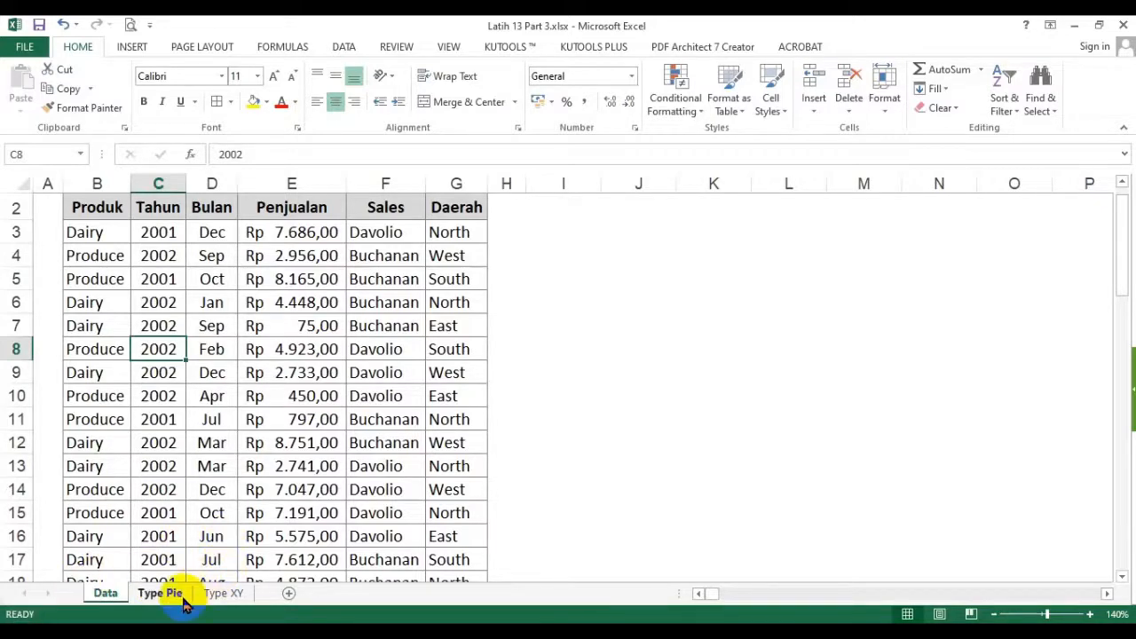
pyautogui.click(163, 594)
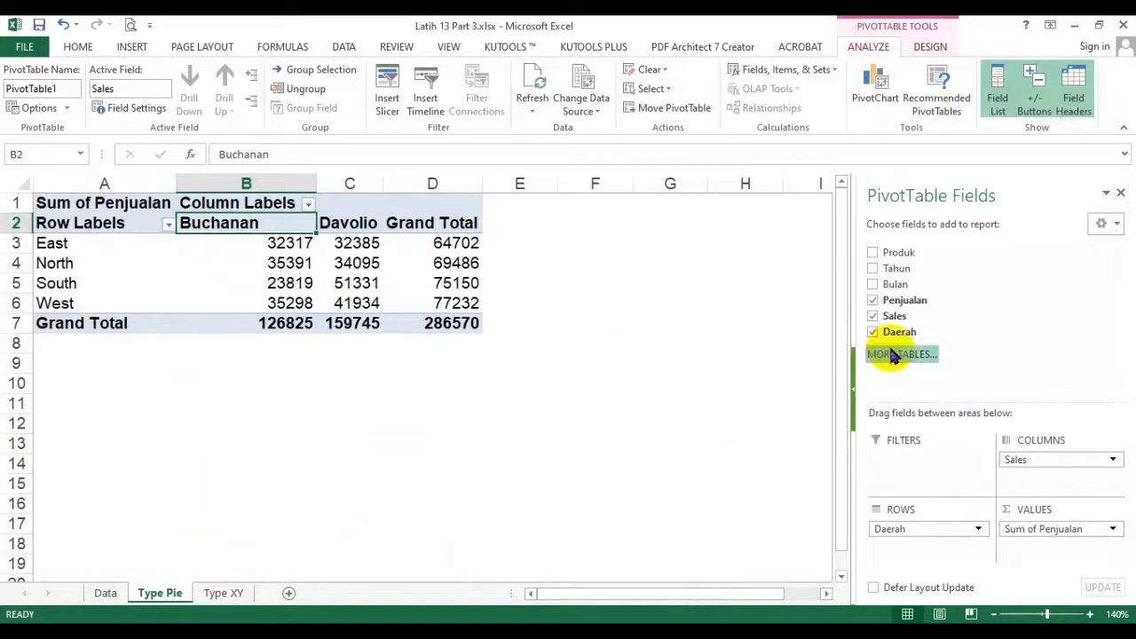
# - Rearrange the PivotTable to show Penjualan by Bulan in rows, removing the Daerah and Sales fields, and close the field list
pyautogui.moveTo(894, 286); pyautogui.dragTo(914, 545)
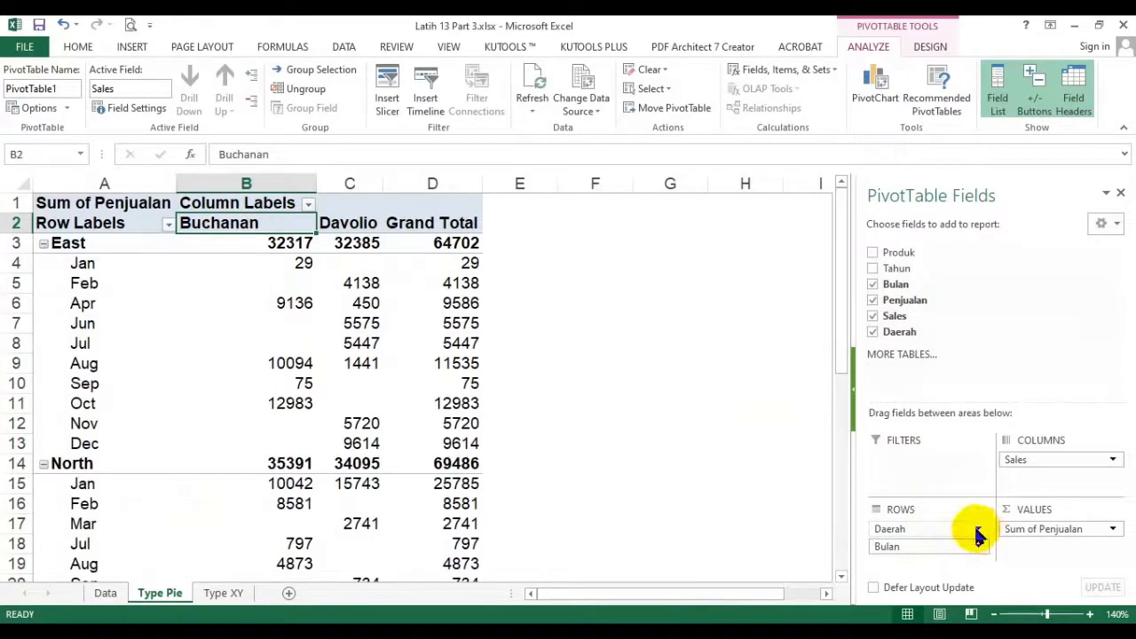
pyautogui.click(977, 533)
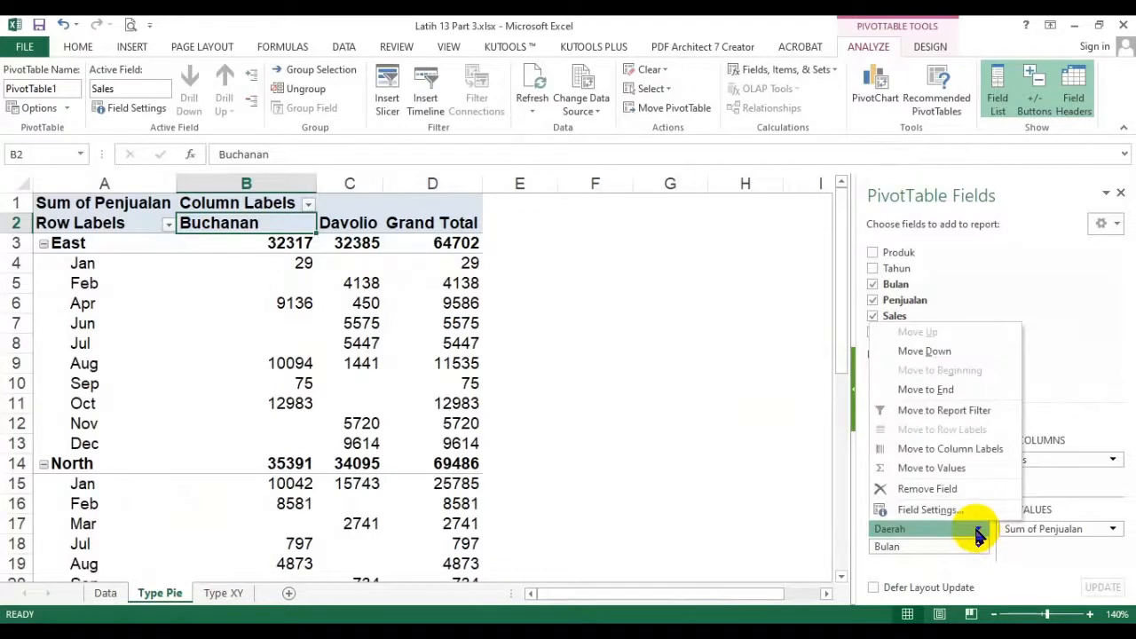
pyautogui.click(926, 489)
pyautogui.click(1111, 460)
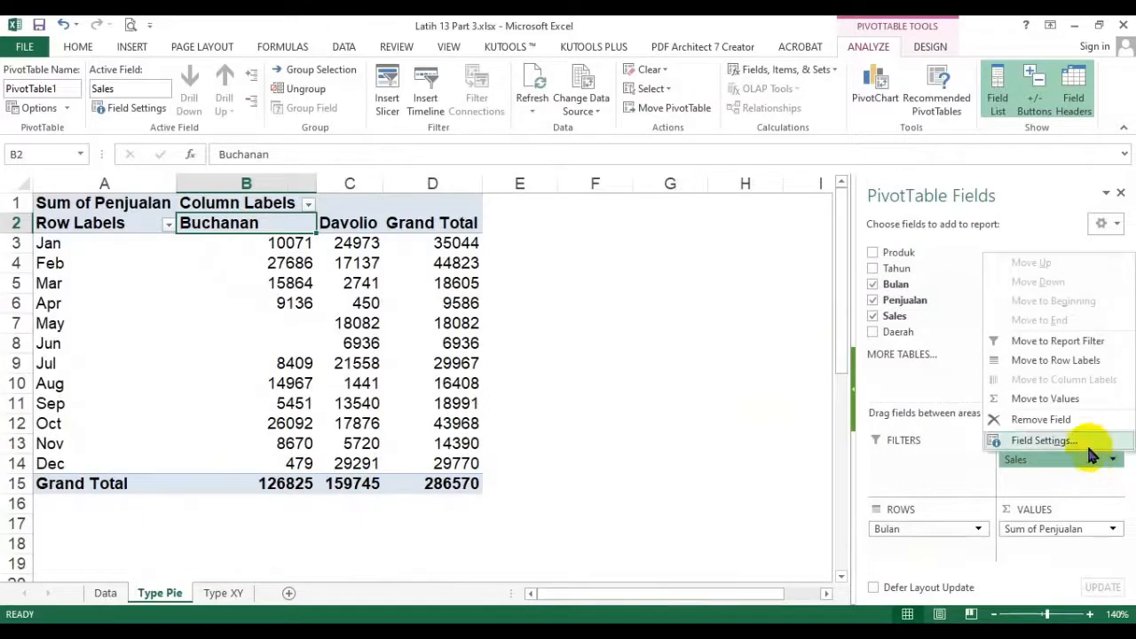
pyautogui.click(1043, 419)
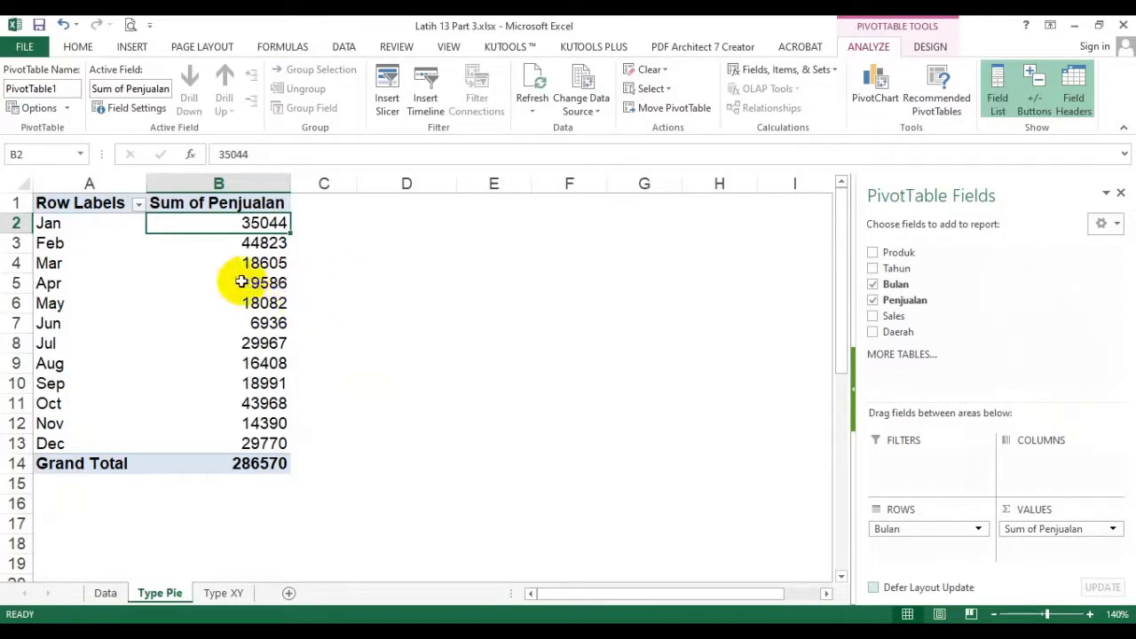
pyautogui.moveTo(241, 281)
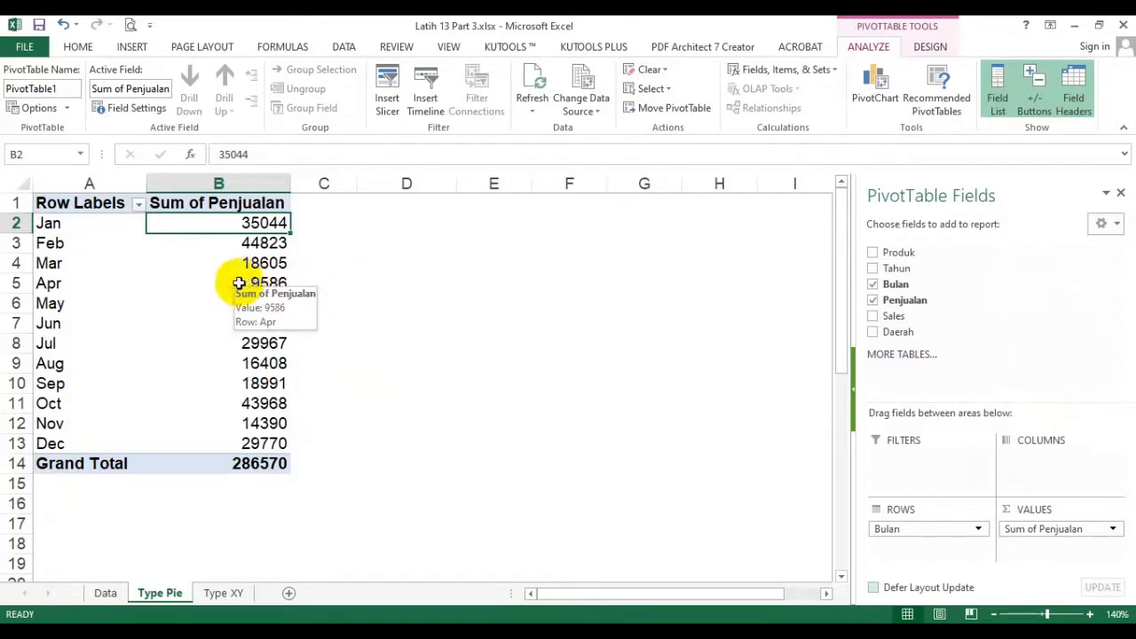
pyautogui.click(1121, 194)
pyautogui.click(401, 342)
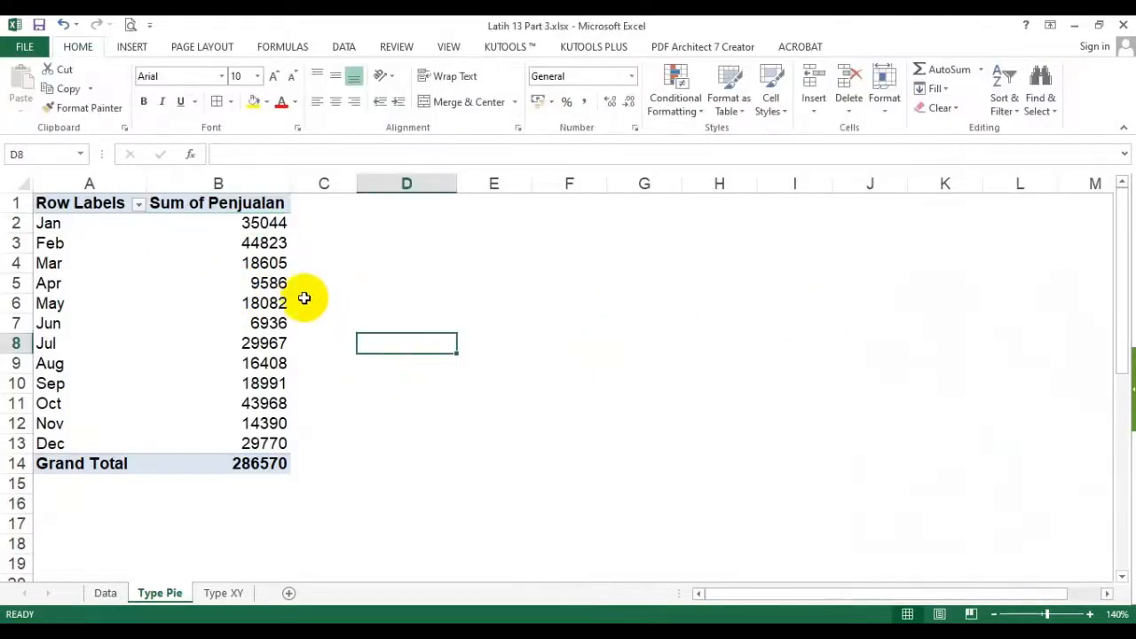
# - Format the Sum of Penjualan values in B2:B14 with thousands separators and no decimal places
pyautogui.moveTo(49, 225); pyautogui.dragTo(98, 444)
pyautogui.click(368, 304)
pyautogui.moveTo(261, 222); pyautogui.dragTo(257, 463)
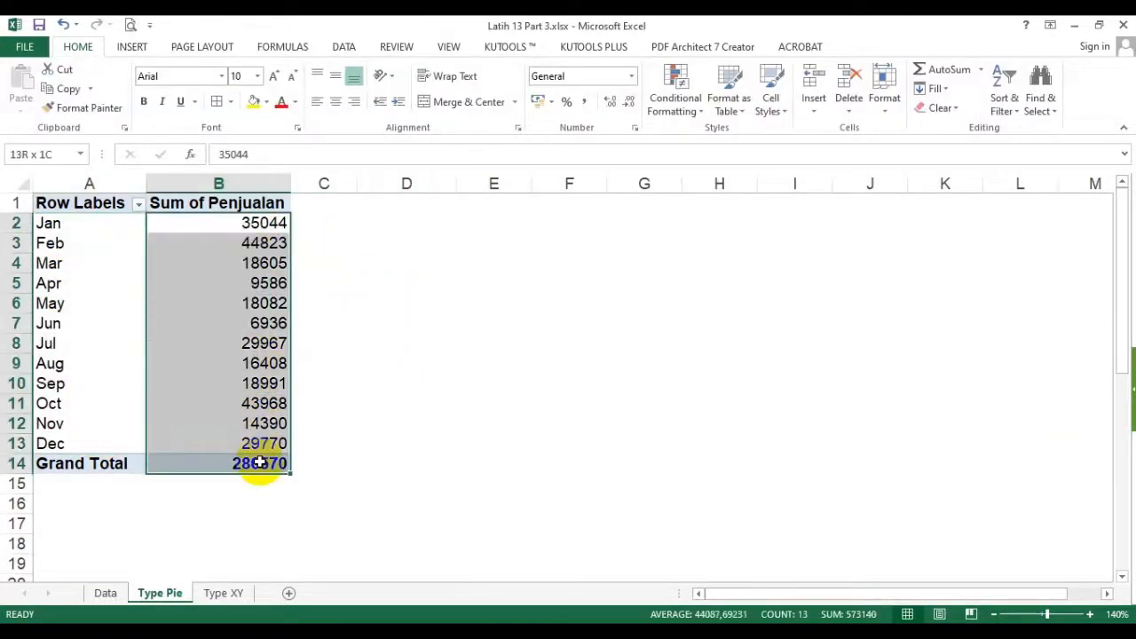
pyautogui.click(77, 47)
pyautogui.click(585, 104)
pyautogui.click(630, 103)
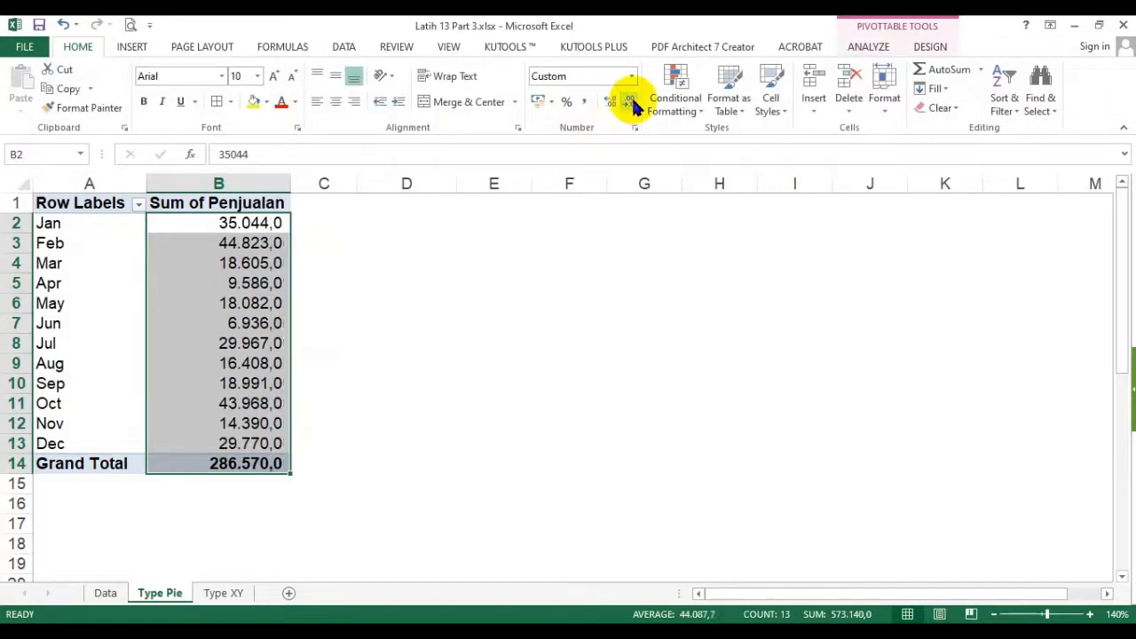
pyautogui.click(630, 103)
pyautogui.click(454, 337)
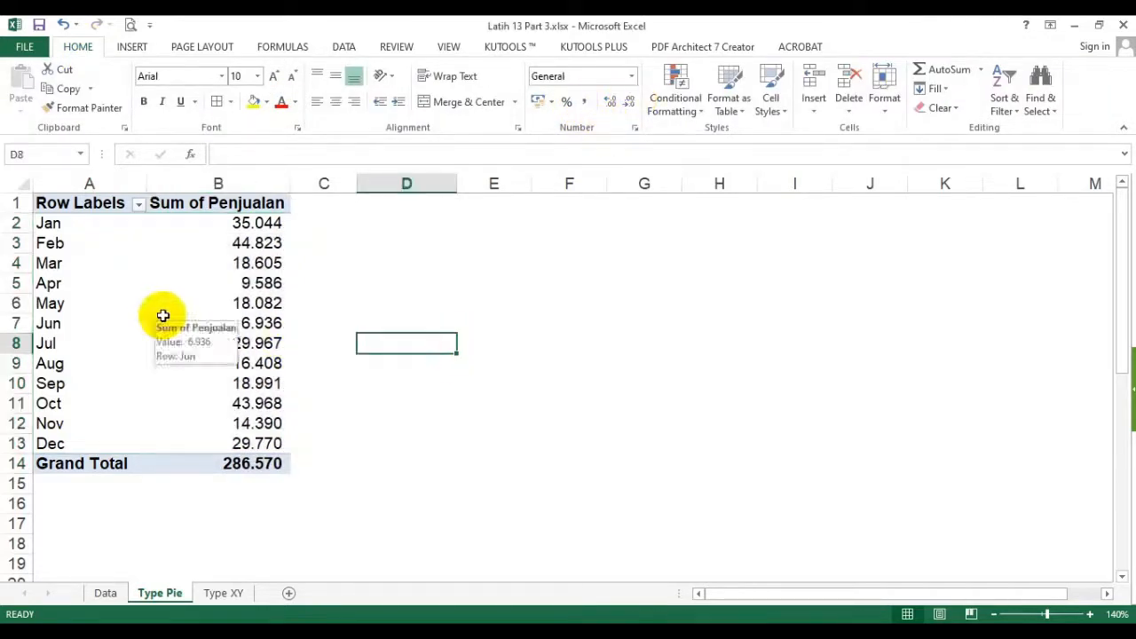
pyautogui.click(507, 265)
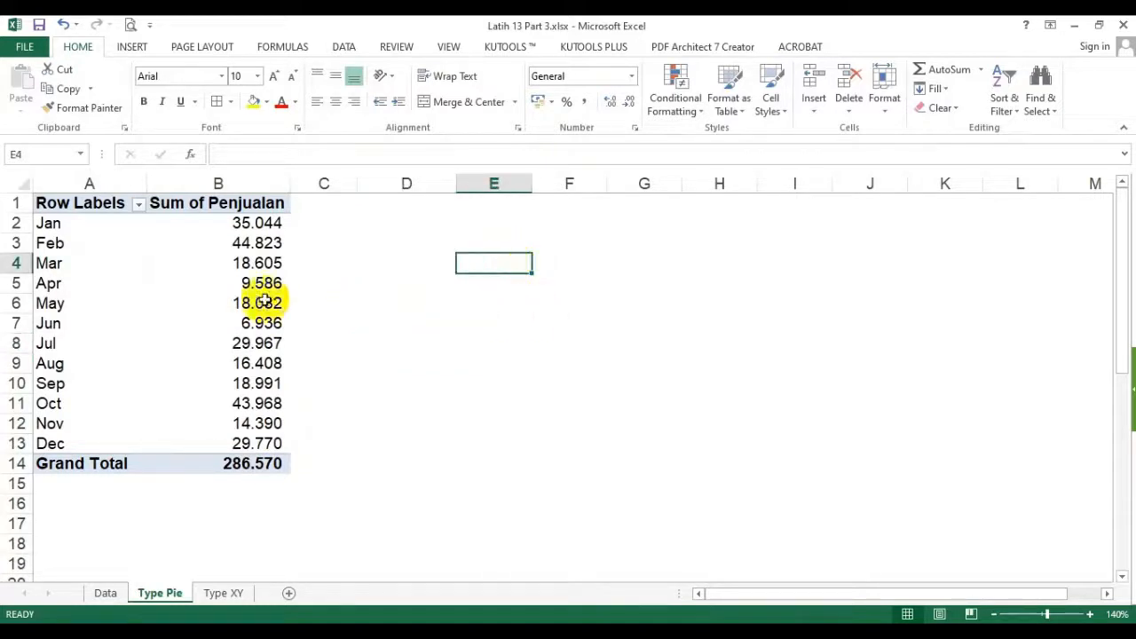
# - Insert a 3-D Pie chart based on the monthly sales PivotTable
pyautogui.click(133, 300)
pyautogui.click(168, 281)
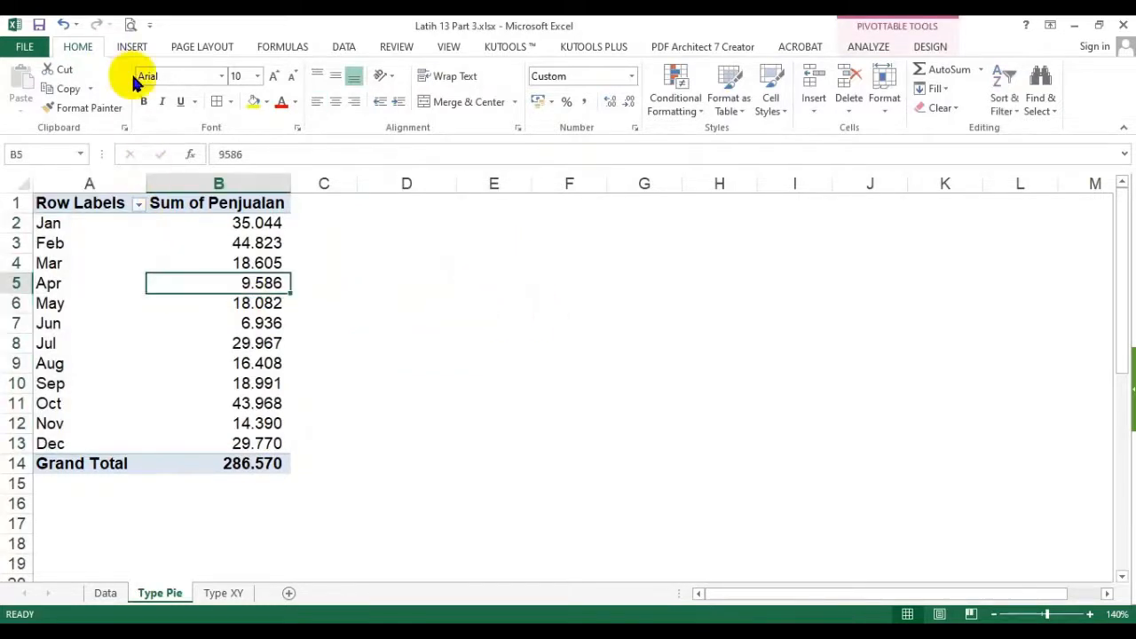
pyautogui.click(133, 46)
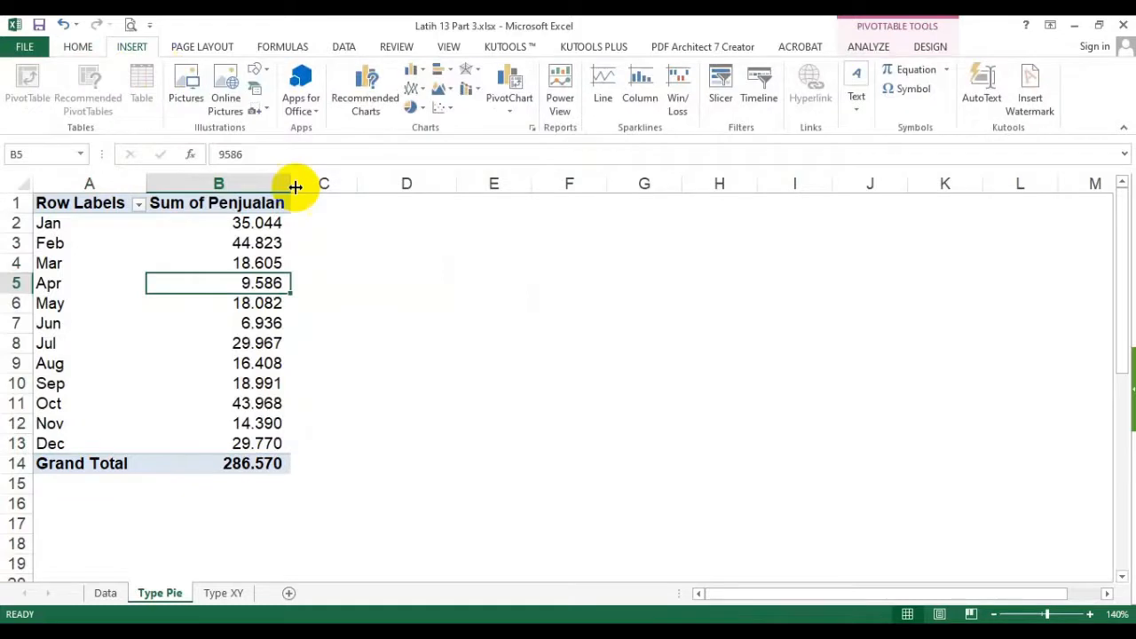
pyautogui.click(532, 127)
pyautogui.click(494, 186)
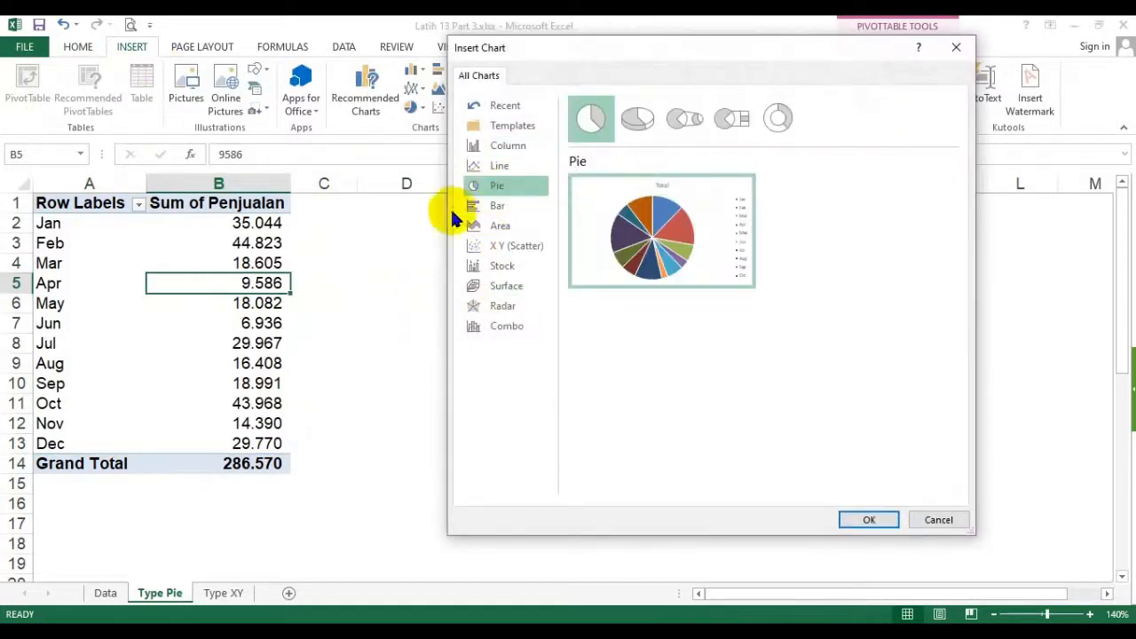
pyautogui.click(638, 120)
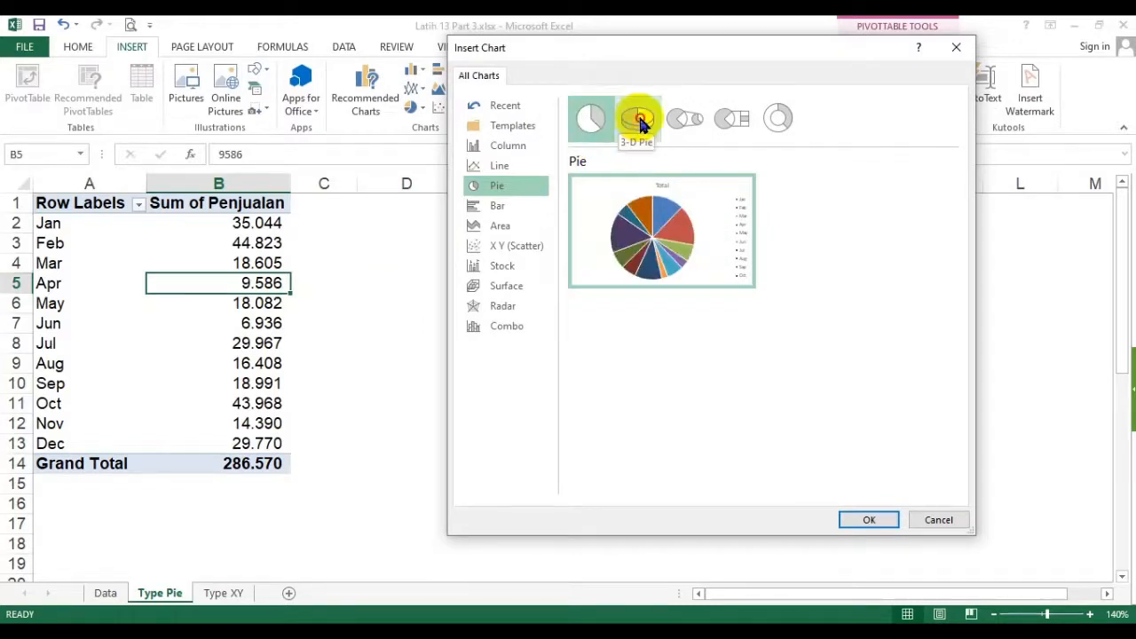
pyautogui.click(870, 520)
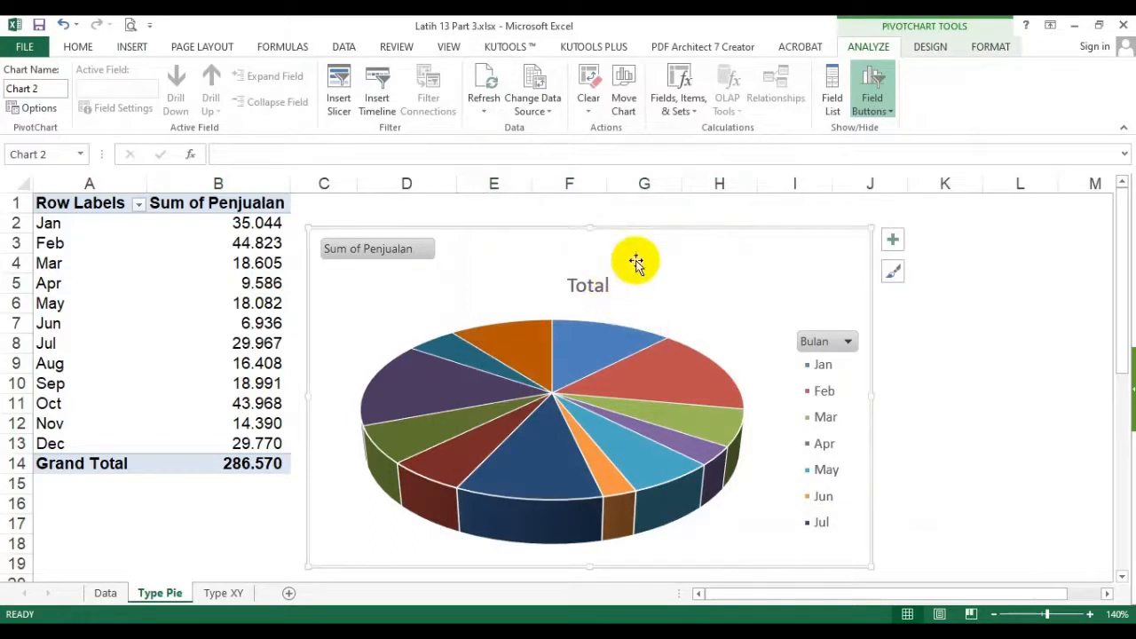
# - Move the pie chart over the PivotTable starting at cell A1 and enlarge it to about column H, row 19
pyautogui.moveTo(665, 249)
pyautogui.mouseDown()
pyautogui.moveTo(369, 224)
pyautogui.moveTo(363, 198)
pyautogui.mouseUp()
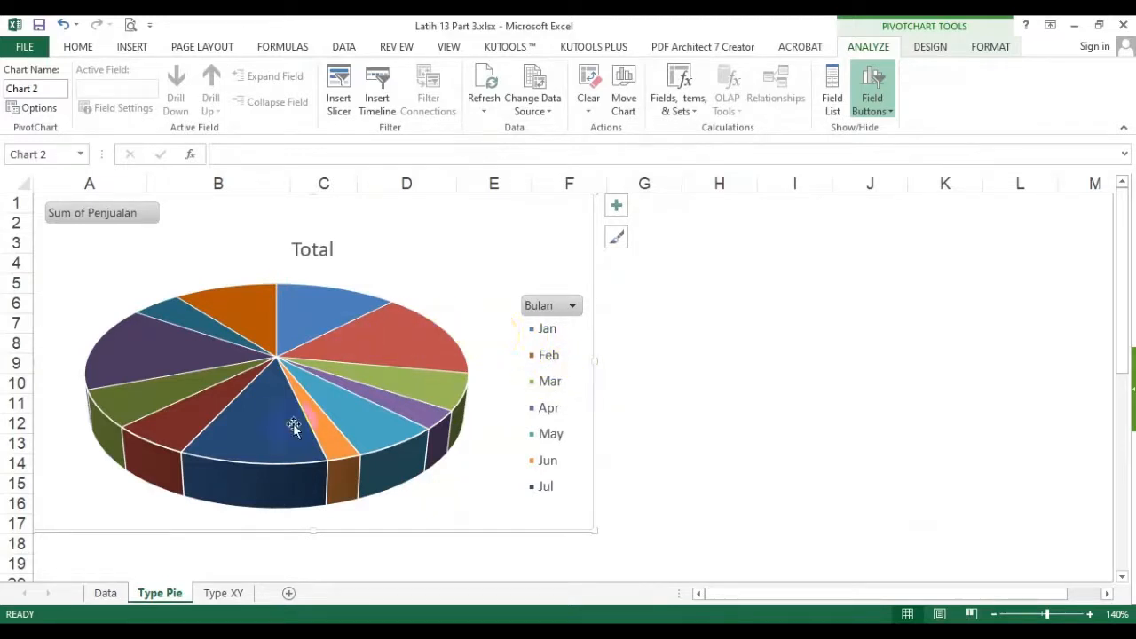
pyautogui.moveTo(290, 417)
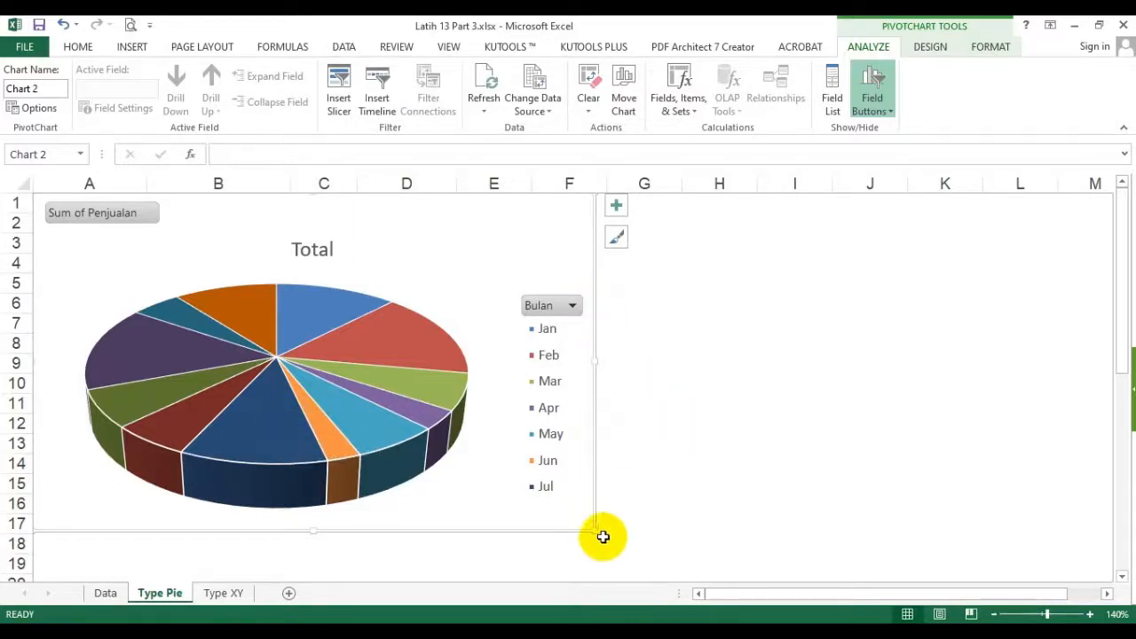
pyautogui.moveTo(591, 530); pyautogui.dragTo(714, 561)
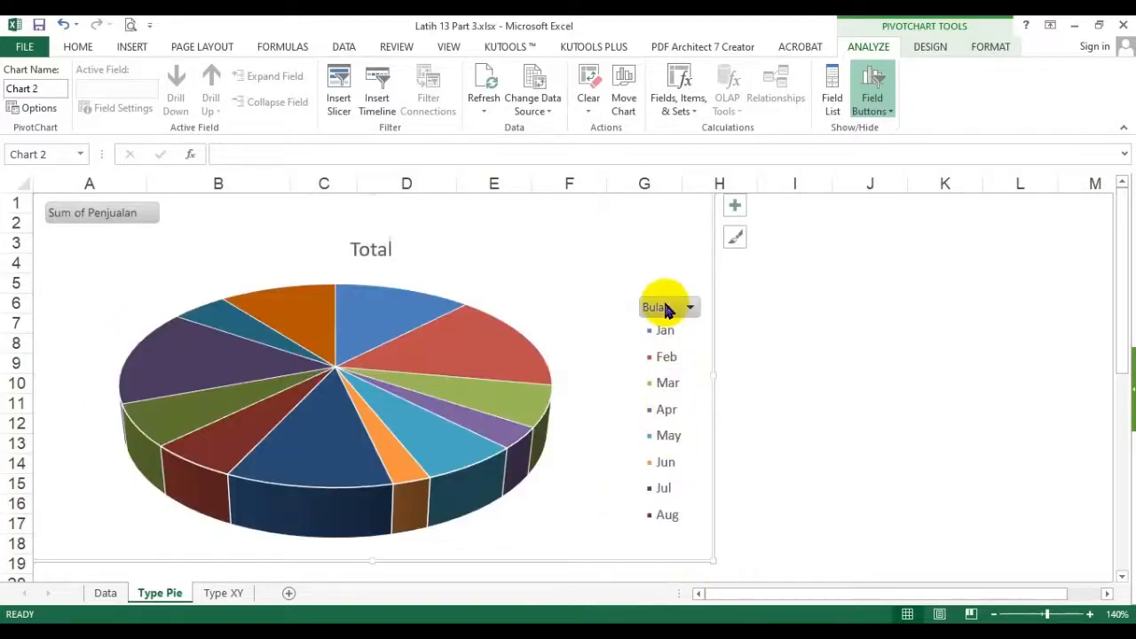
# - Remove the legend from the monthly sales pie chart and deselect the chart
pyautogui.click(734, 207)
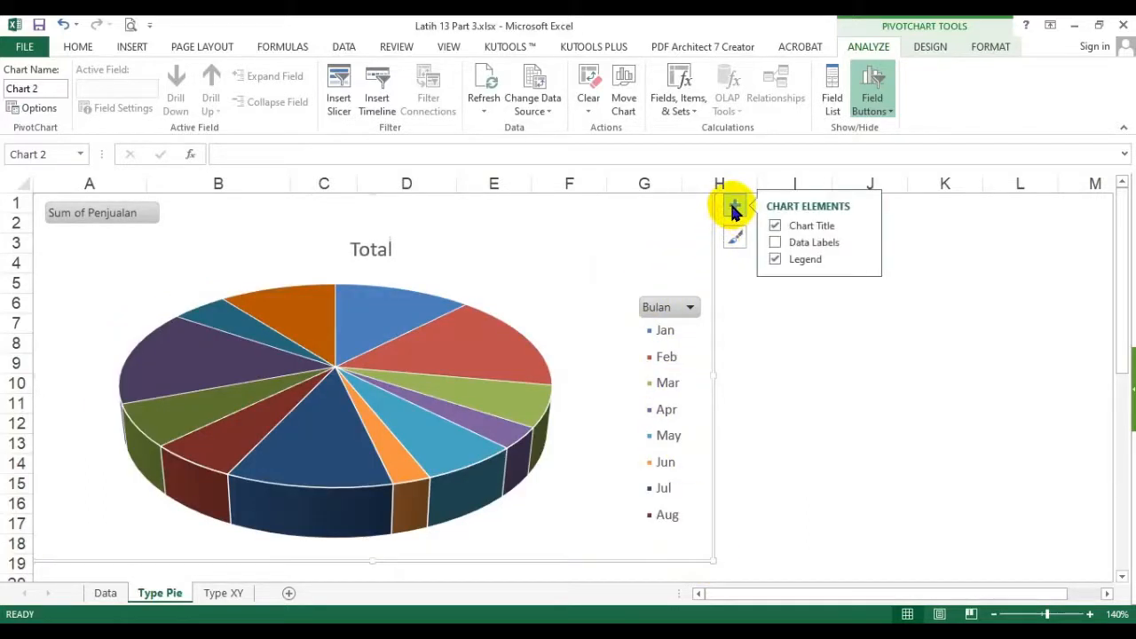
pyautogui.click(863, 259)
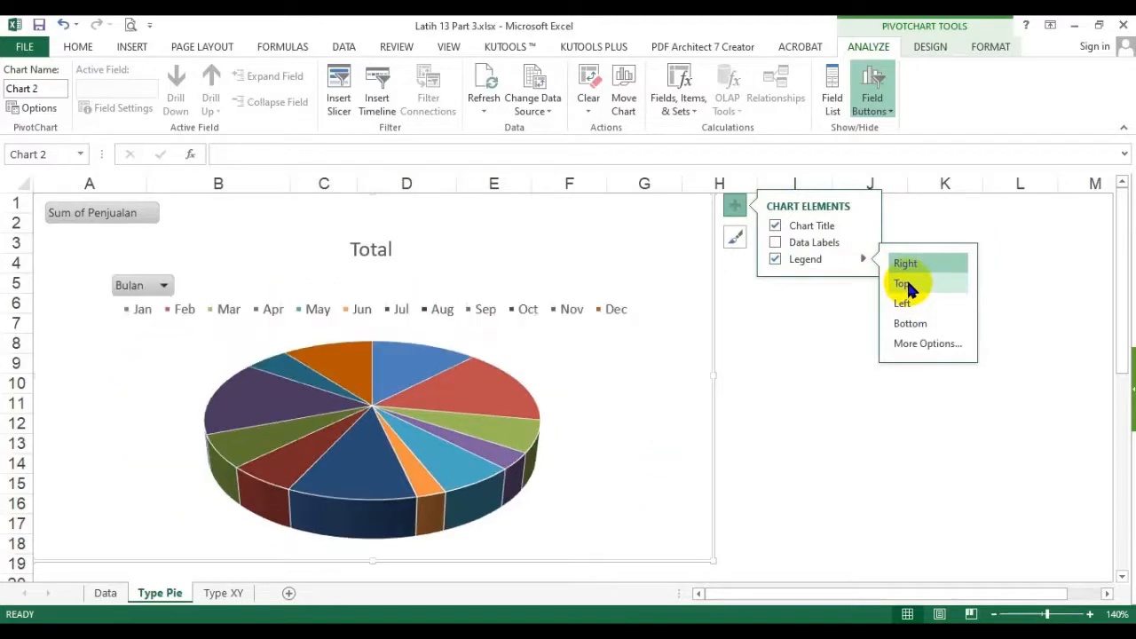
pyautogui.click(774, 259)
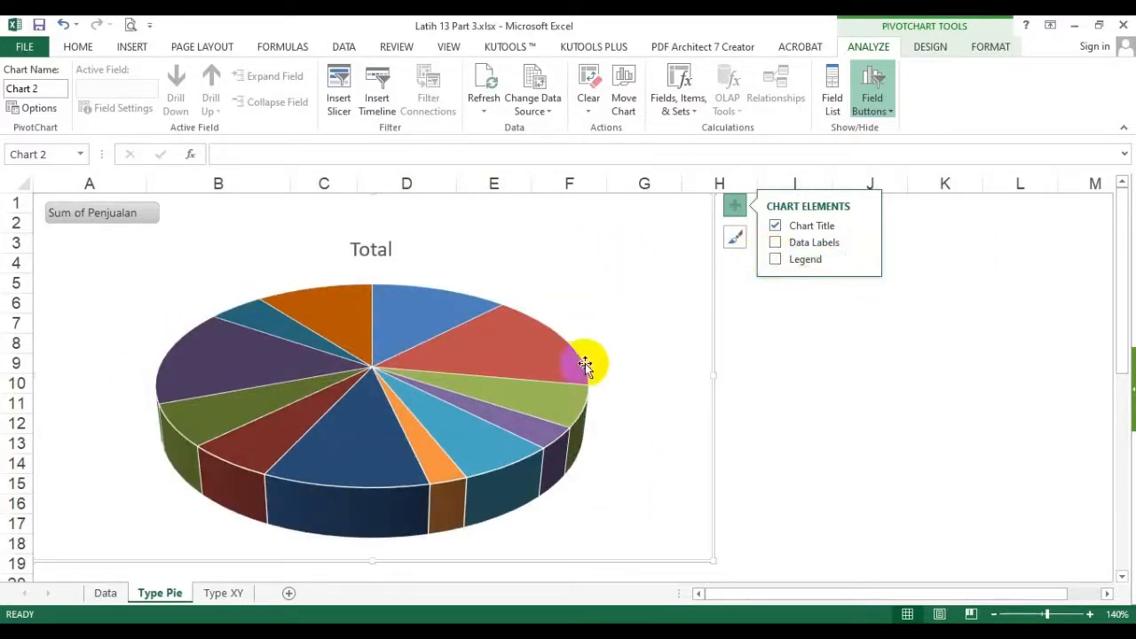
pyautogui.click(597, 393)
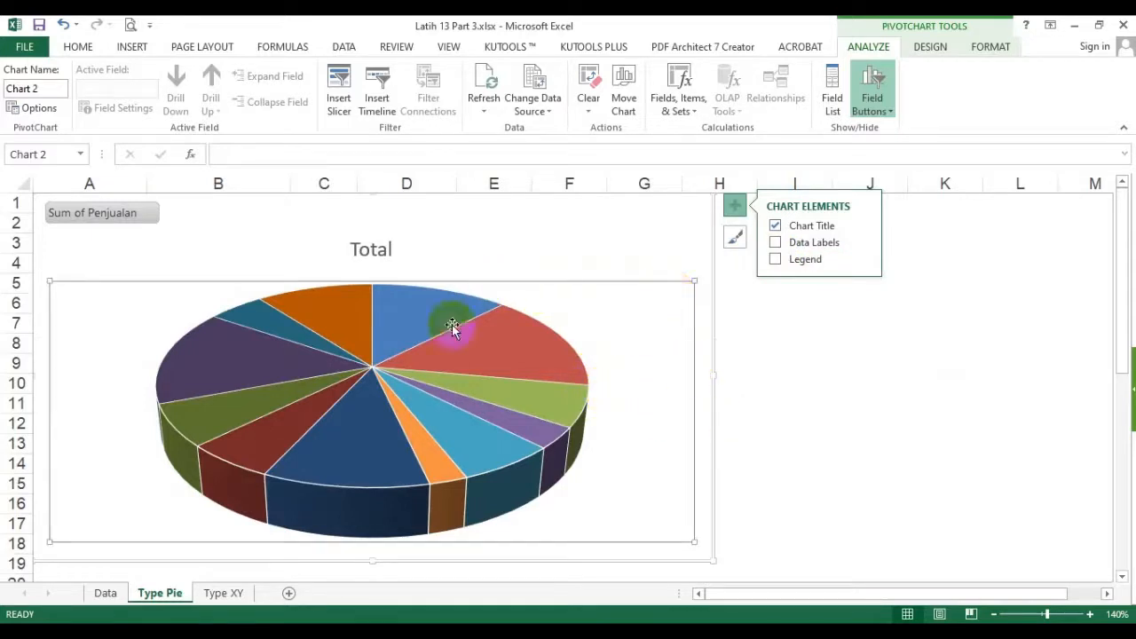
pyautogui.click(761, 368)
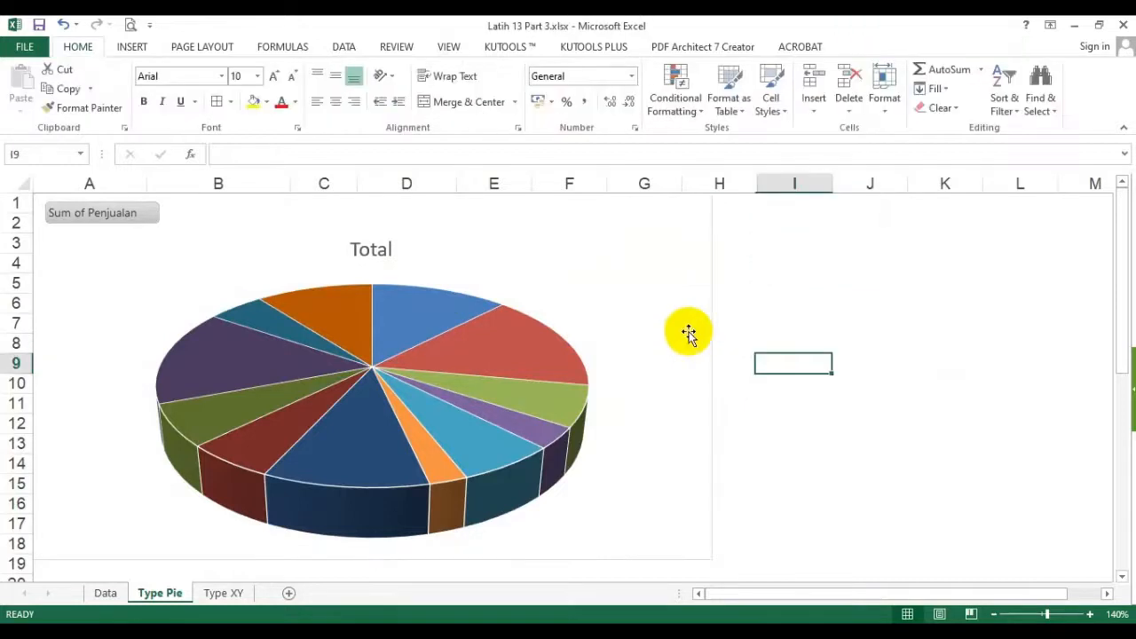
# - Apply chart Style 5 to the pie chart and remove its legend
pyautogui.click(626, 233)
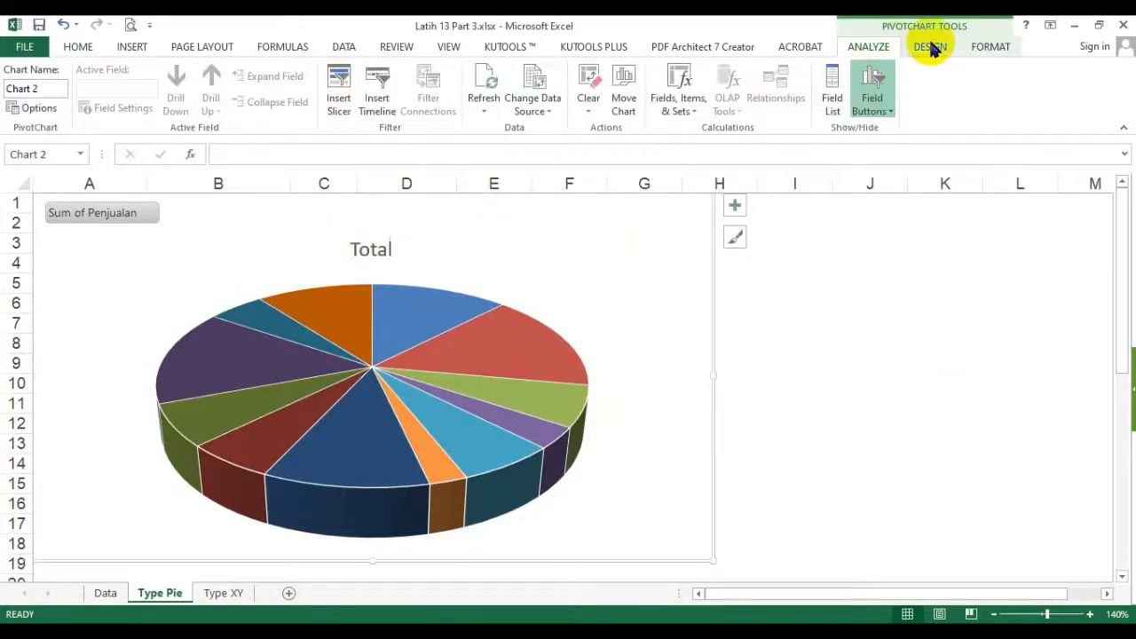
pyautogui.click(930, 48)
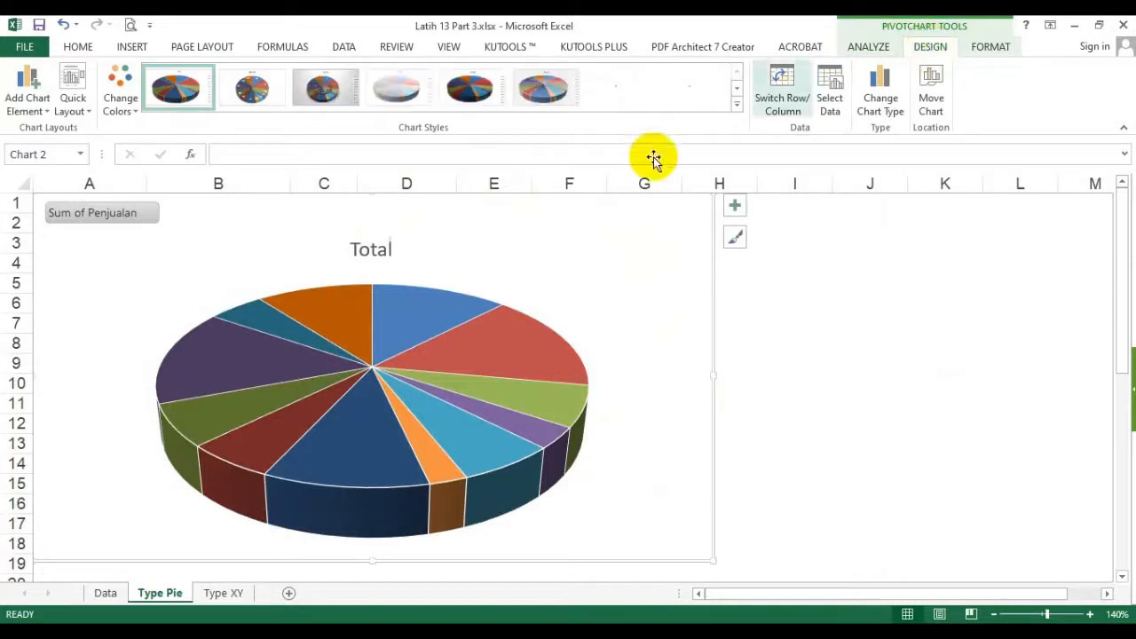
pyautogui.click(736, 105)
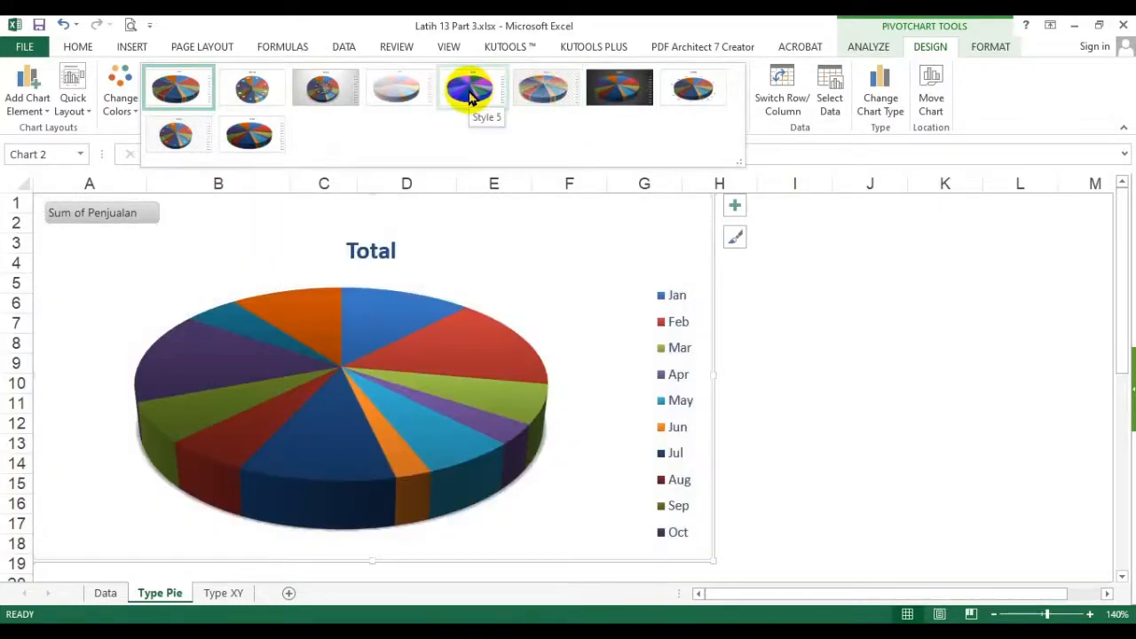
pyautogui.click(469, 96)
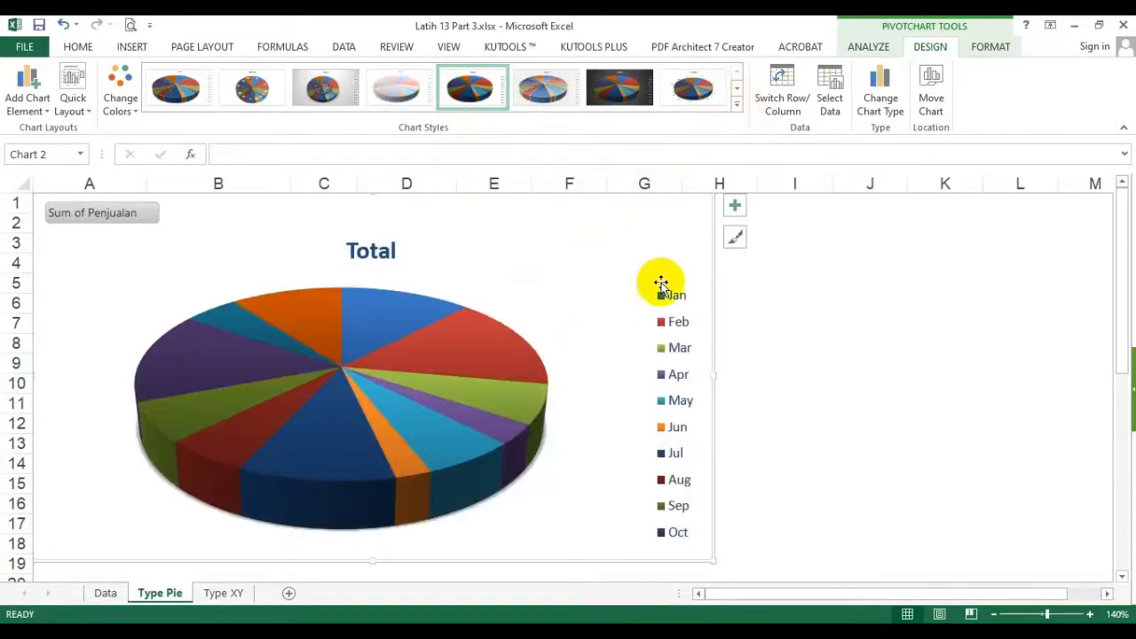
pyautogui.click(736, 206)
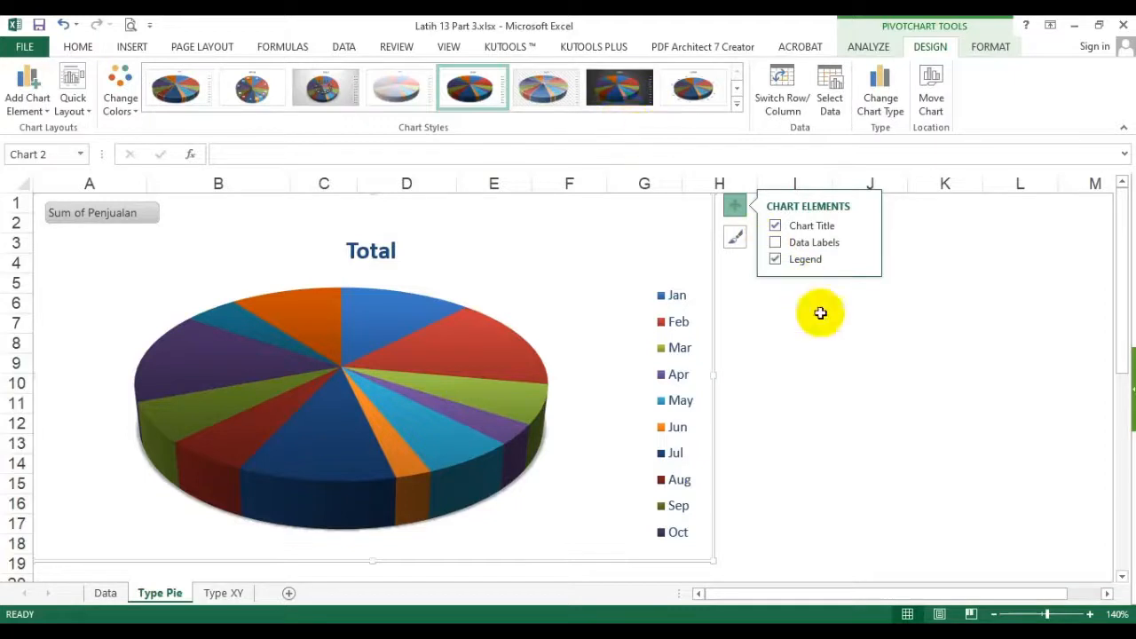
pyautogui.click(775, 259)
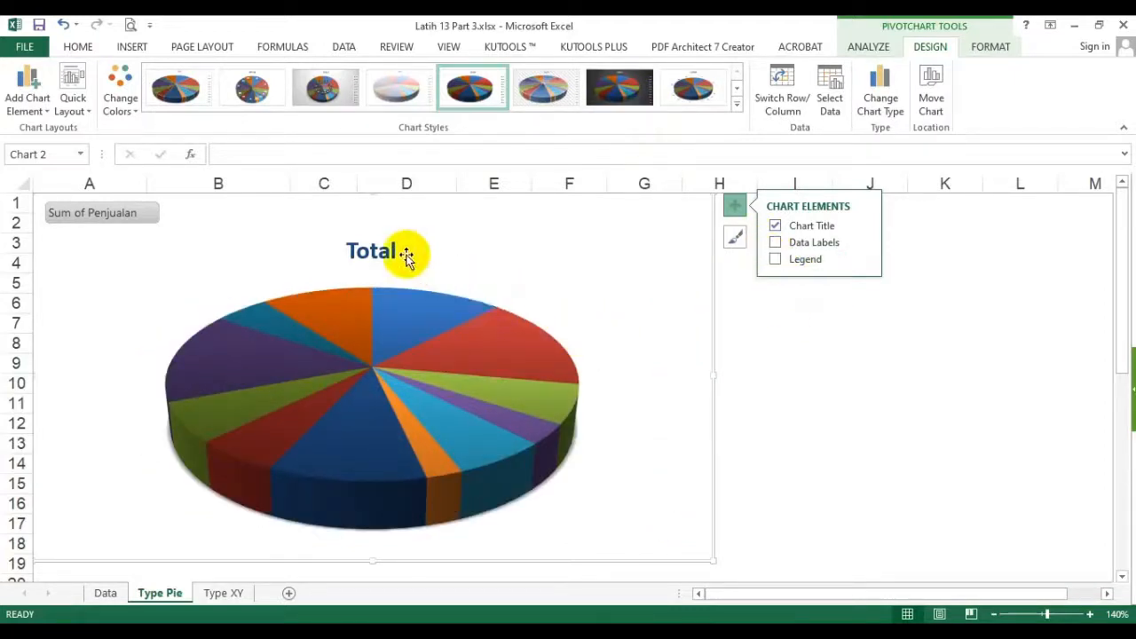
# - Change the chart title to "Prosentase Total Penjualan Per Bulan"
pyautogui.click(378, 250)
pyautogui.moveTo(347, 249); pyautogui.dragTo(414, 246)
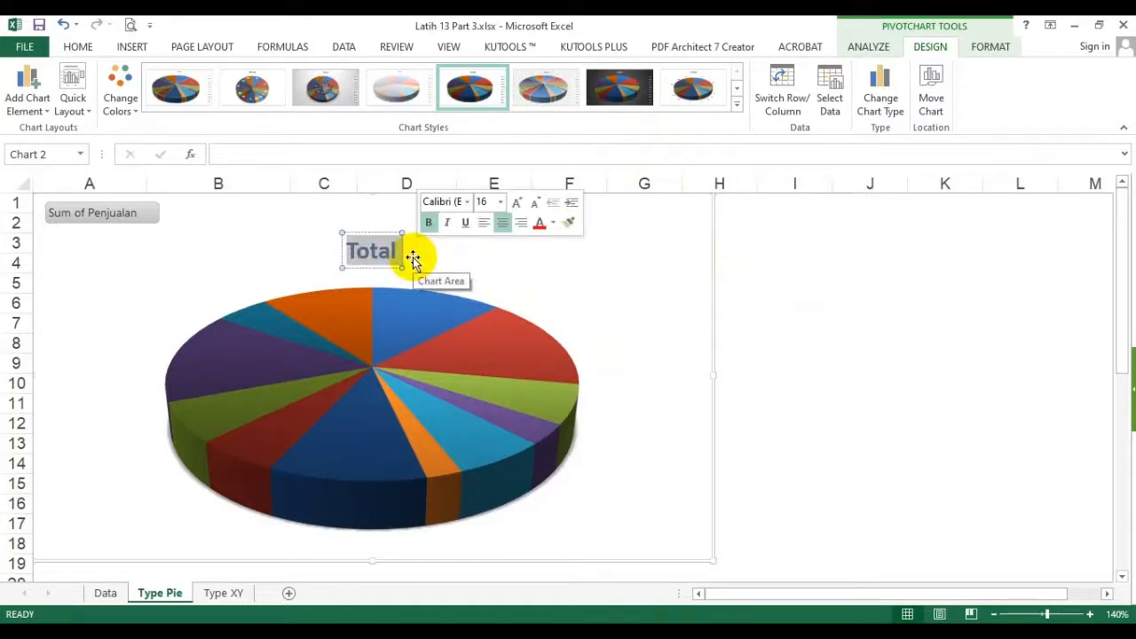
pyautogui.write('Prosentase')
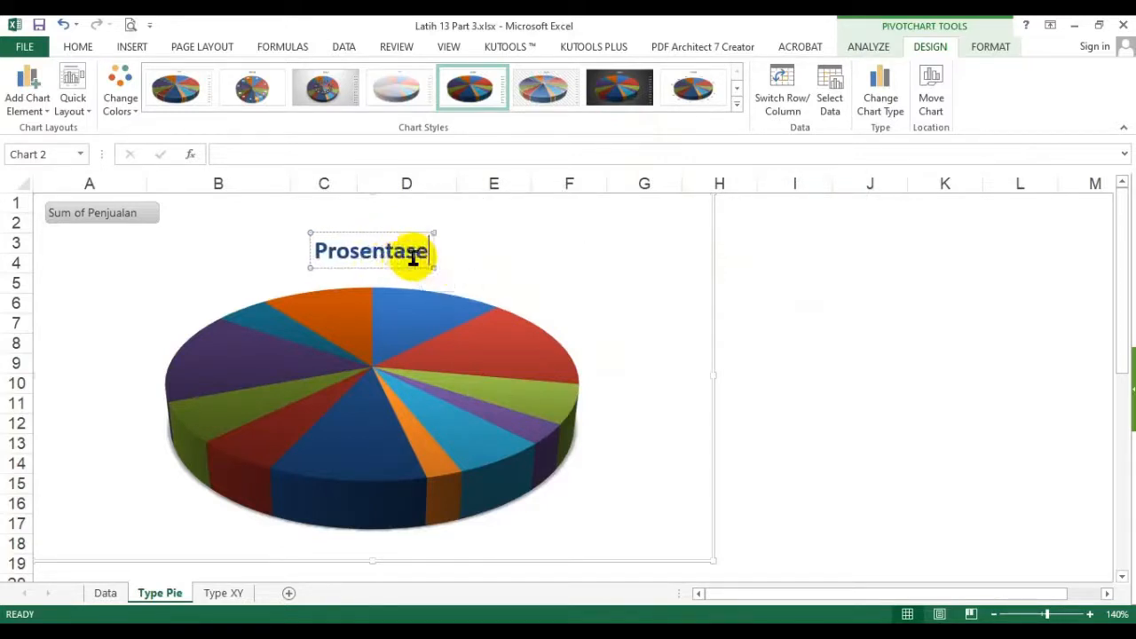
pyautogui.write(' Tota')
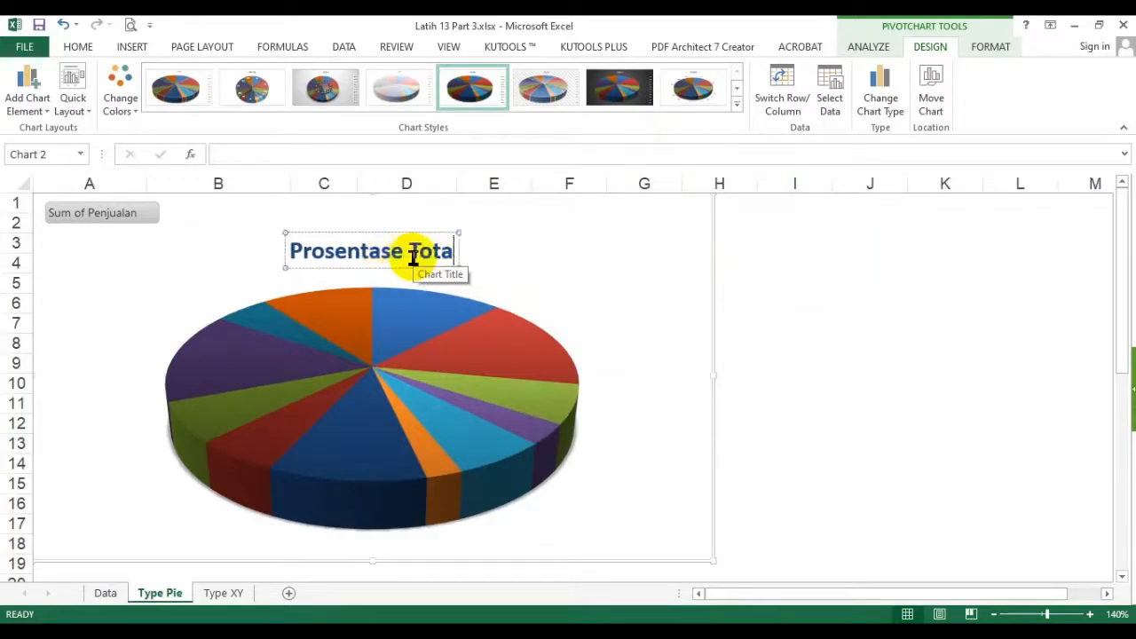
pyautogui.write('l Penjualan')
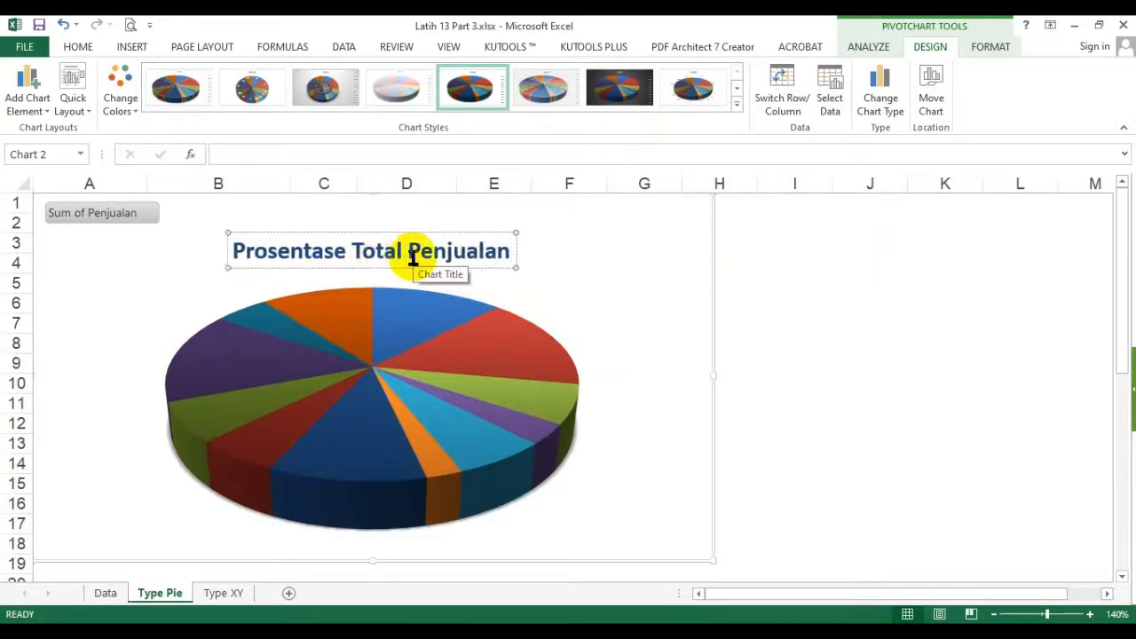
pyautogui.press('Return')
pyautogui.press('BackSpace')
pyautogui.write('Per Bulan')
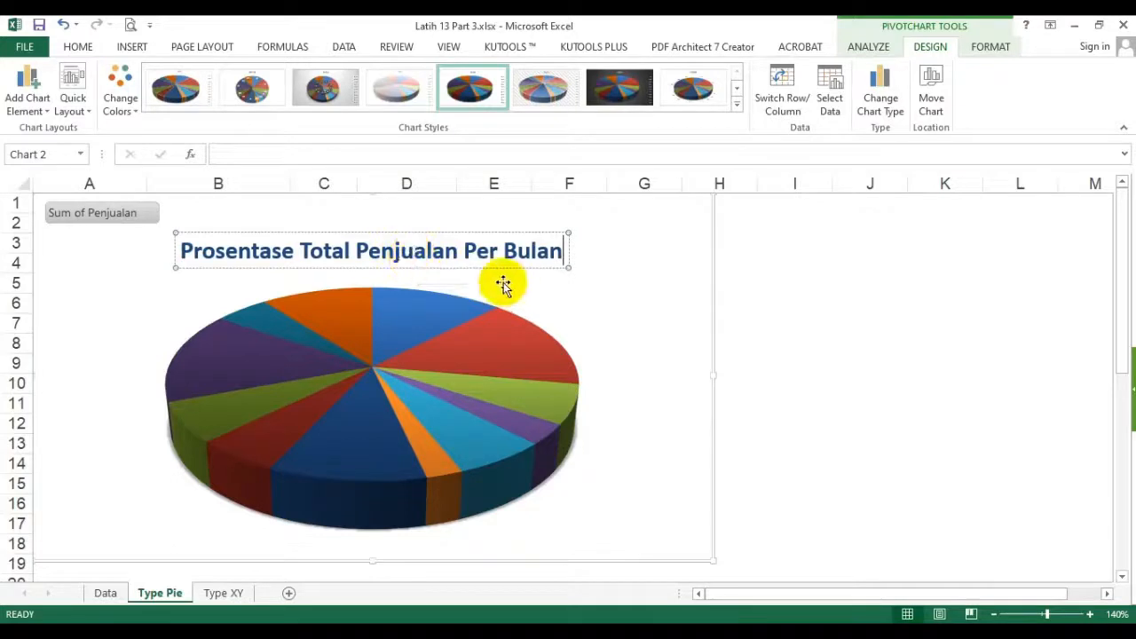
pyautogui.click(846, 376)
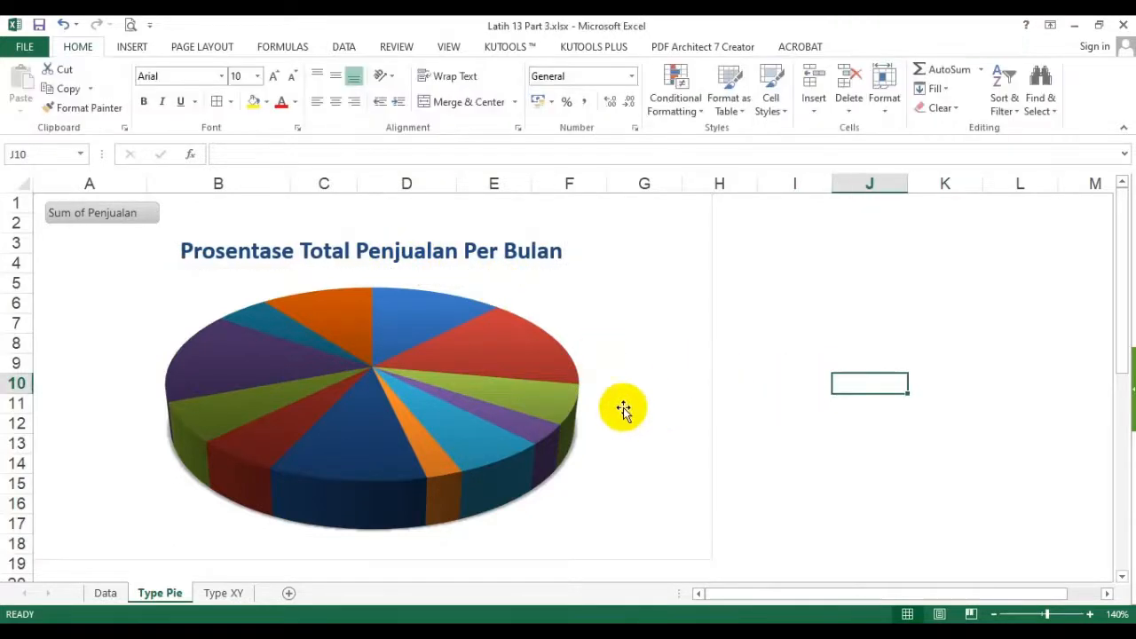
# - Narrow the pie chart so it ends within column F and add data labels to its slices
pyautogui.click(604, 387)
pyautogui.moveTo(715, 374); pyautogui.dragTo(568, 378)
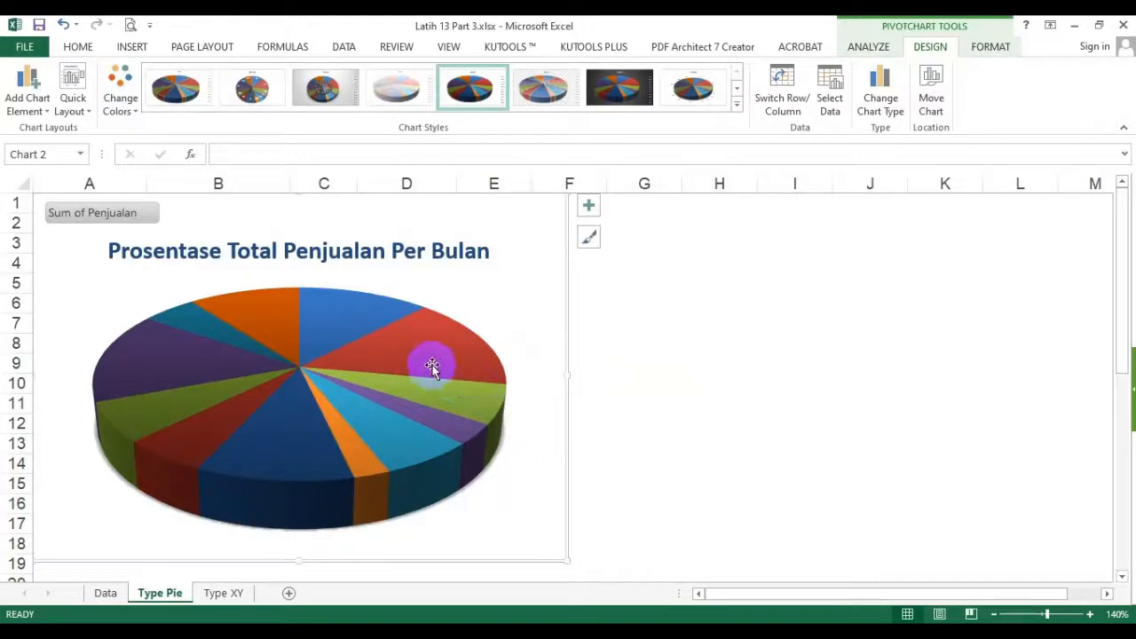
pyautogui.click(457, 335)
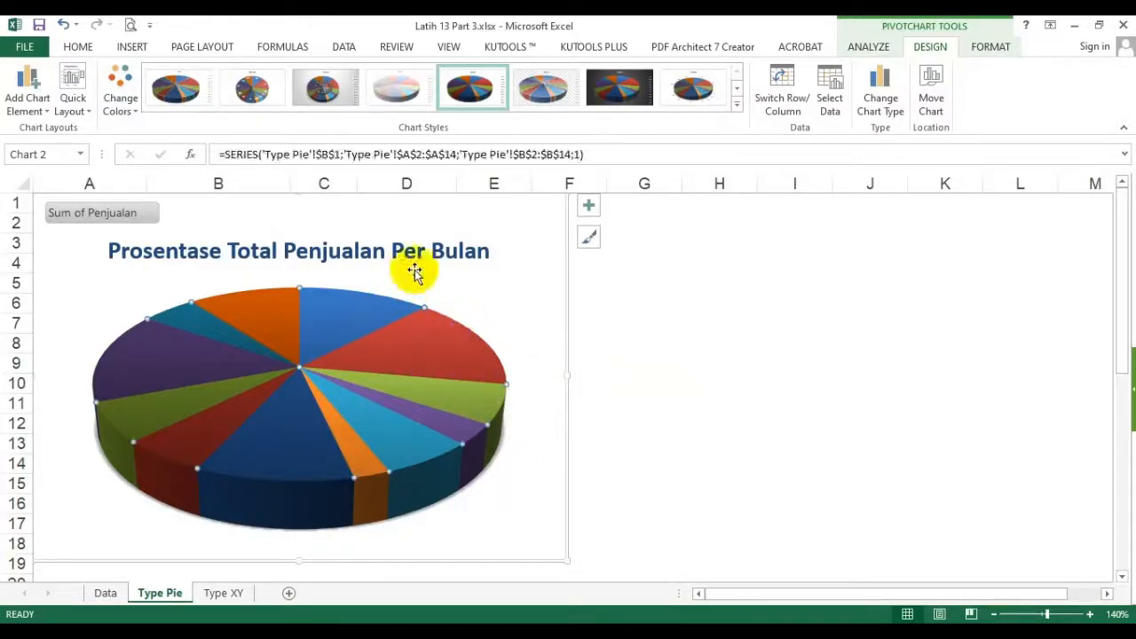
pyautogui.click(590, 205)
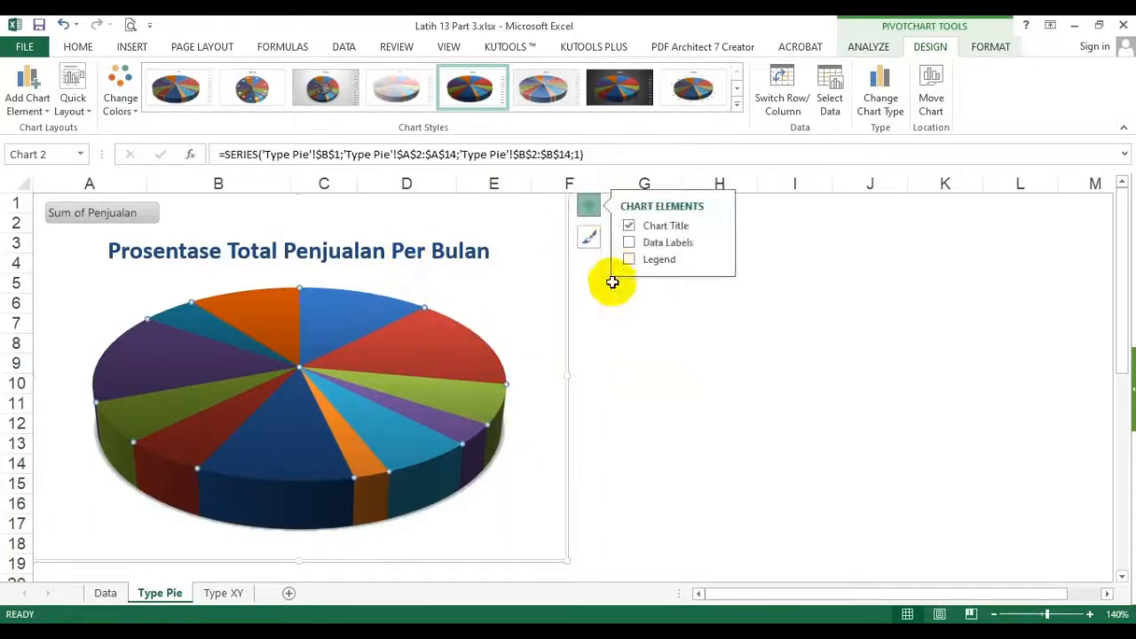
pyautogui.click(630, 244)
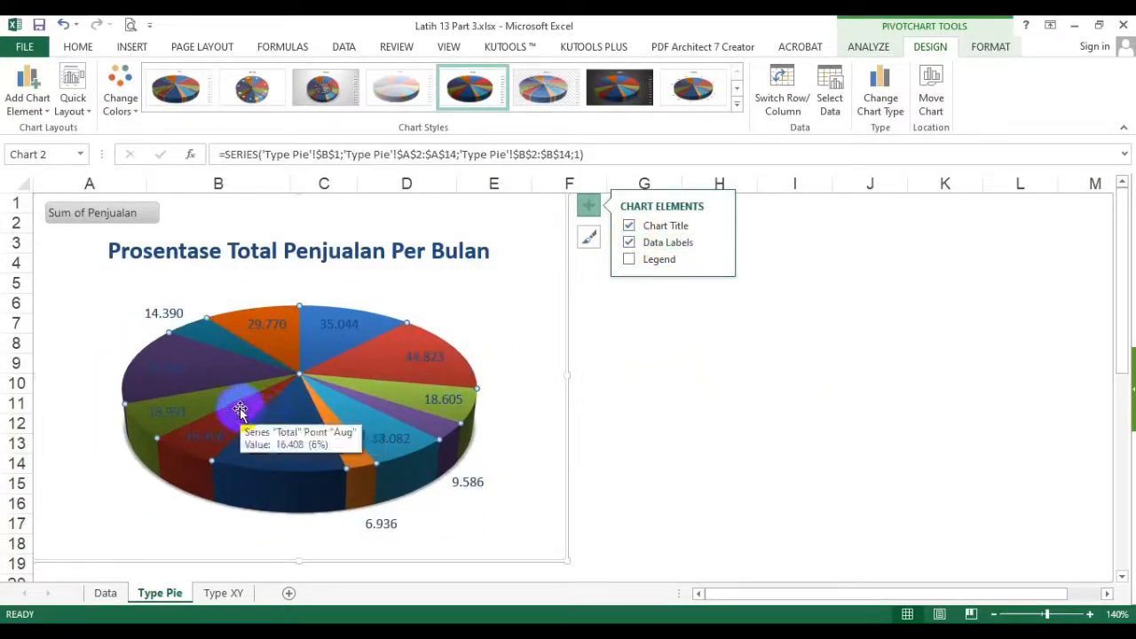
# - Set the data labels to contain Category Name and Percentage without Value, and close the label formatting options
pyautogui.click(717, 242)
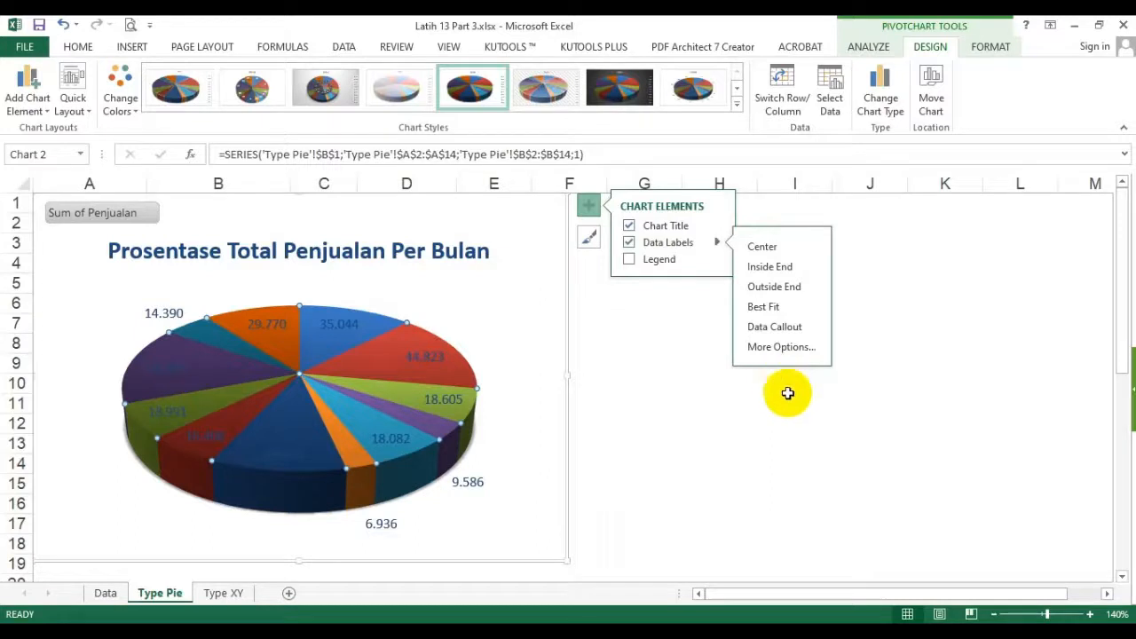
pyautogui.click(781, 347)
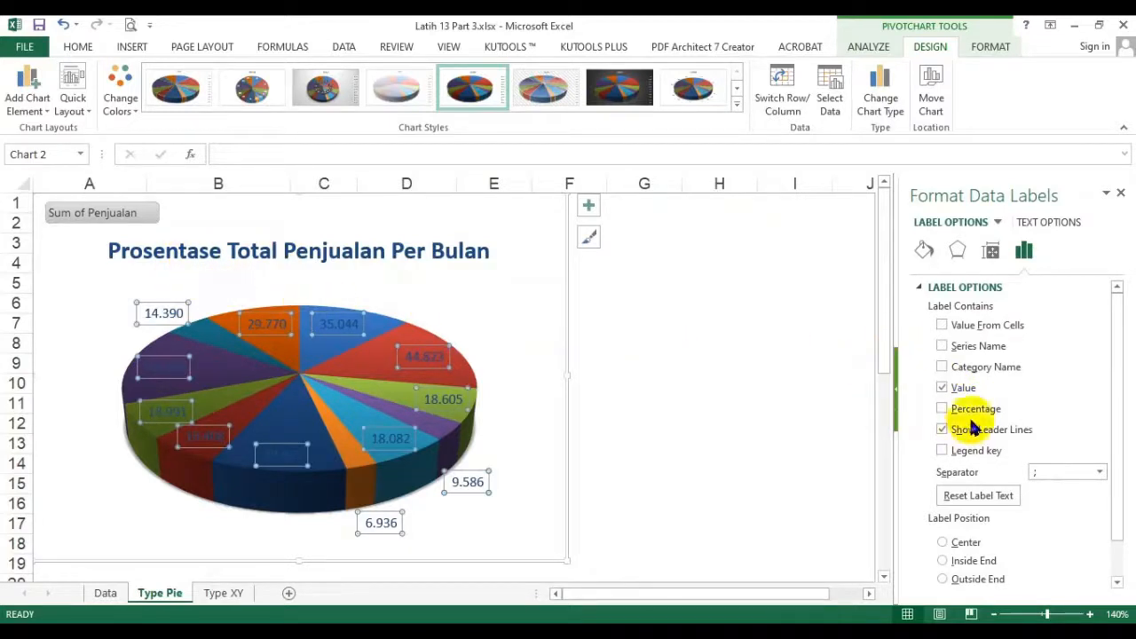
pyautogui.click(941, 387)
pyautogui.click(944, 408)
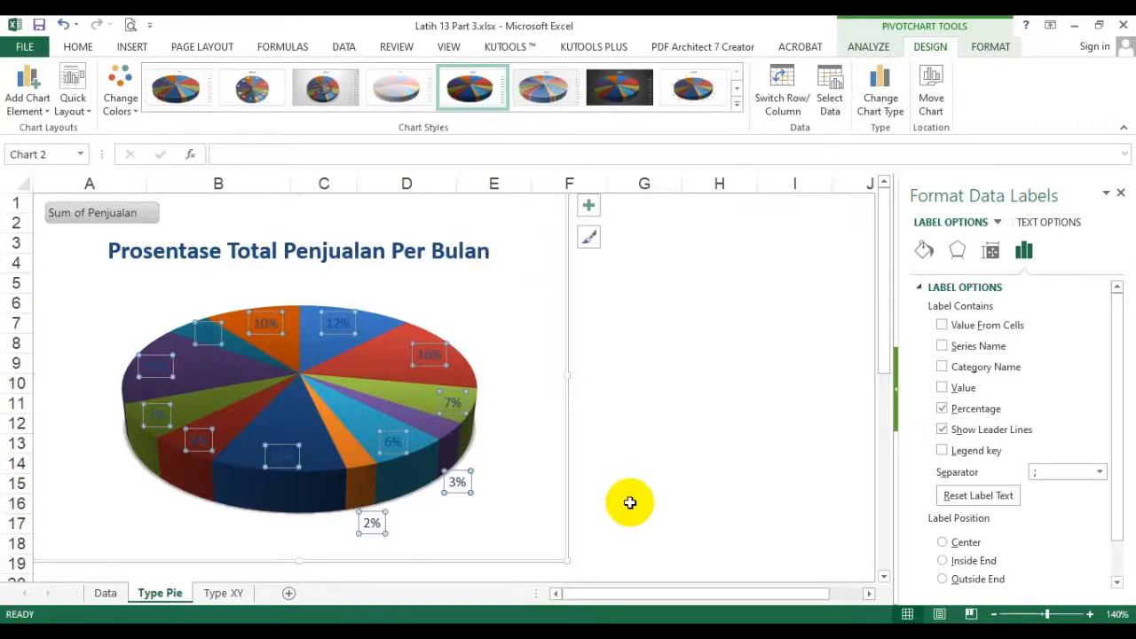
pyautogui.click(943, 368)
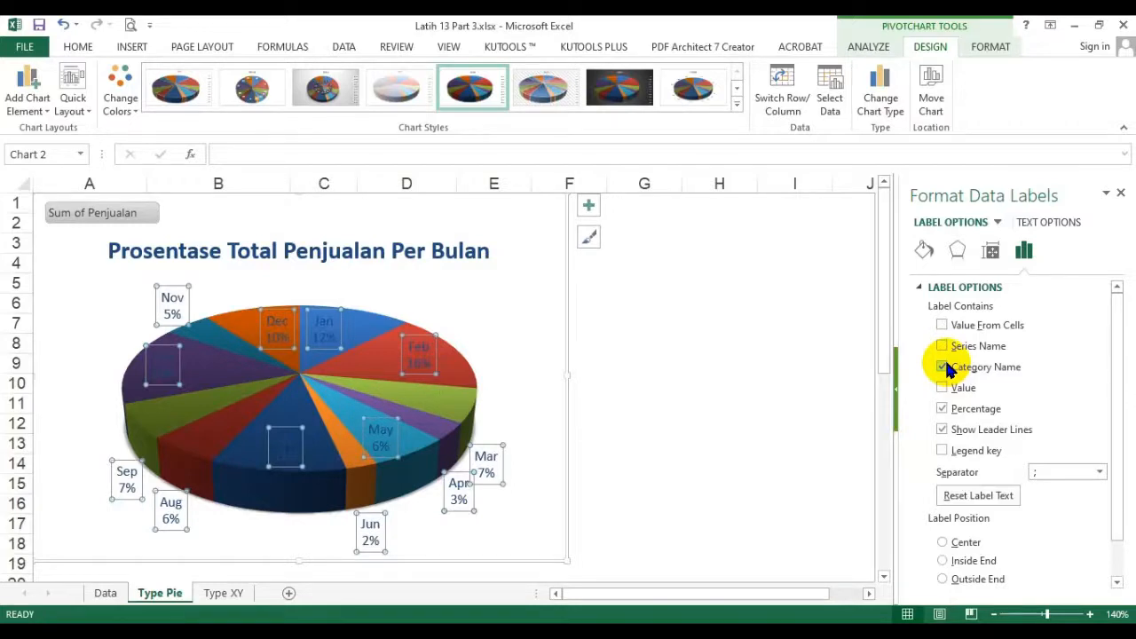
pyautogui.click(941, 368)
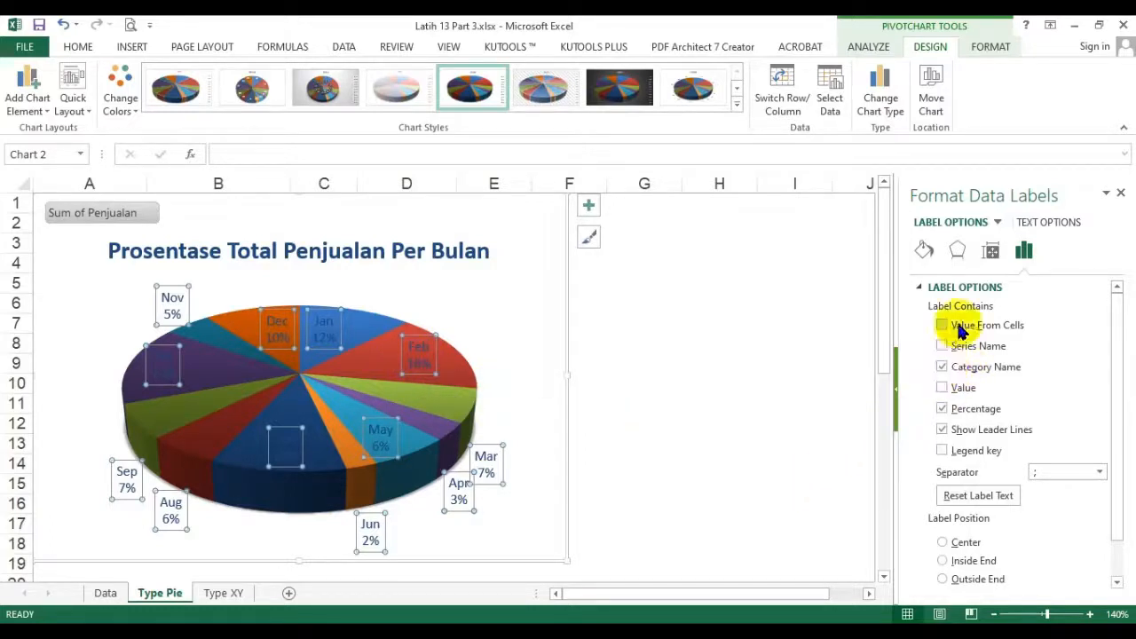
pyautogui.click(942, 388)
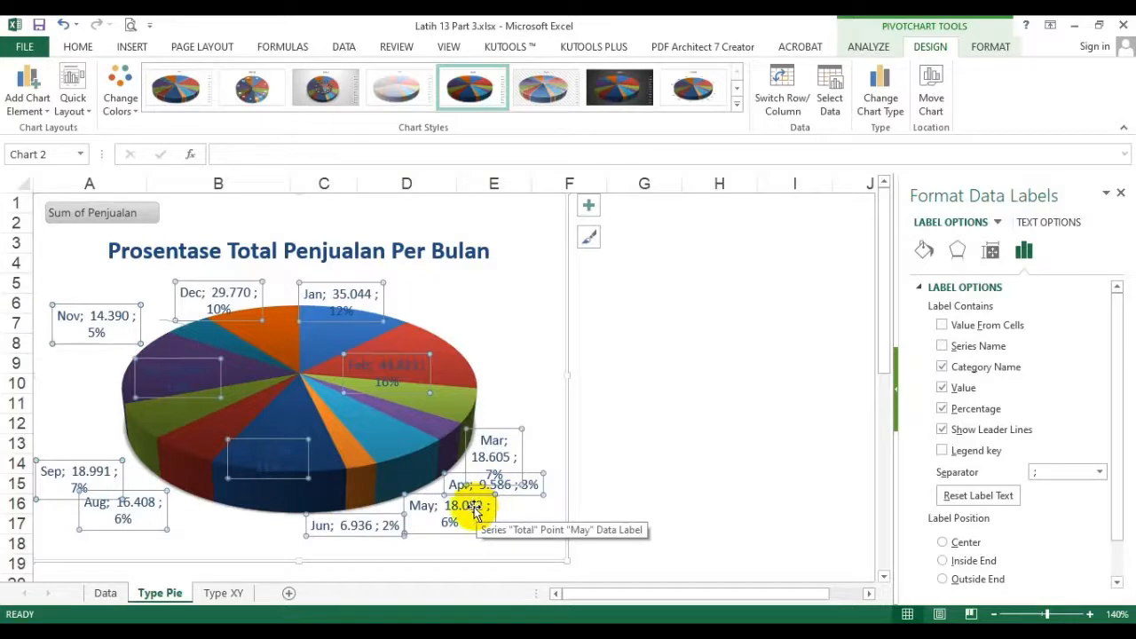
pyautogui.click(942, 387)
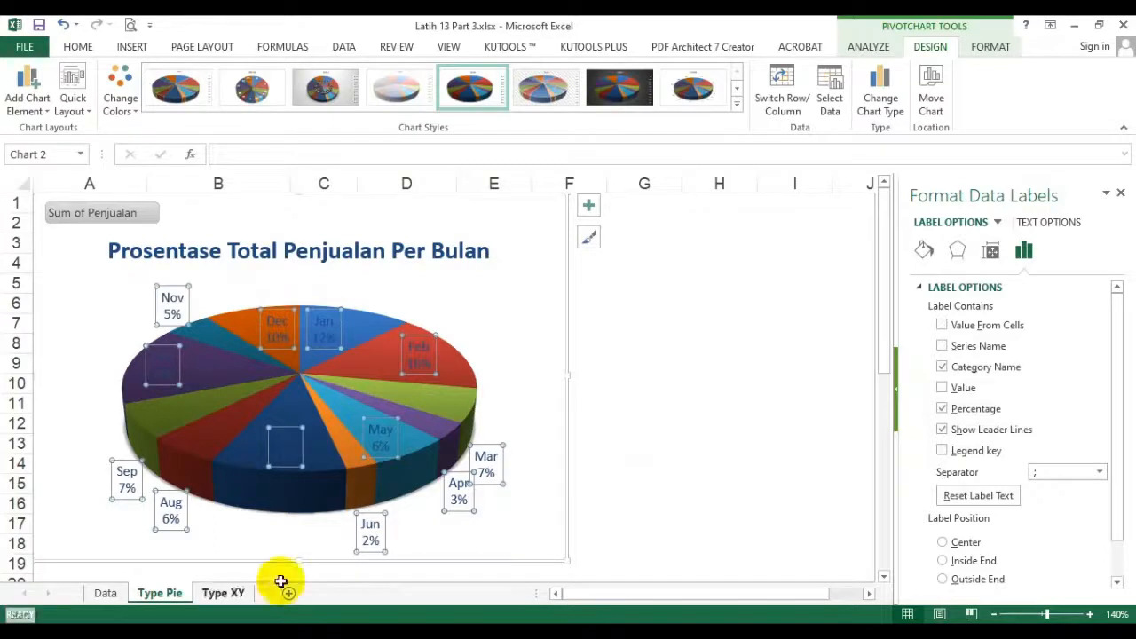
pyautogui.click(694, 361)
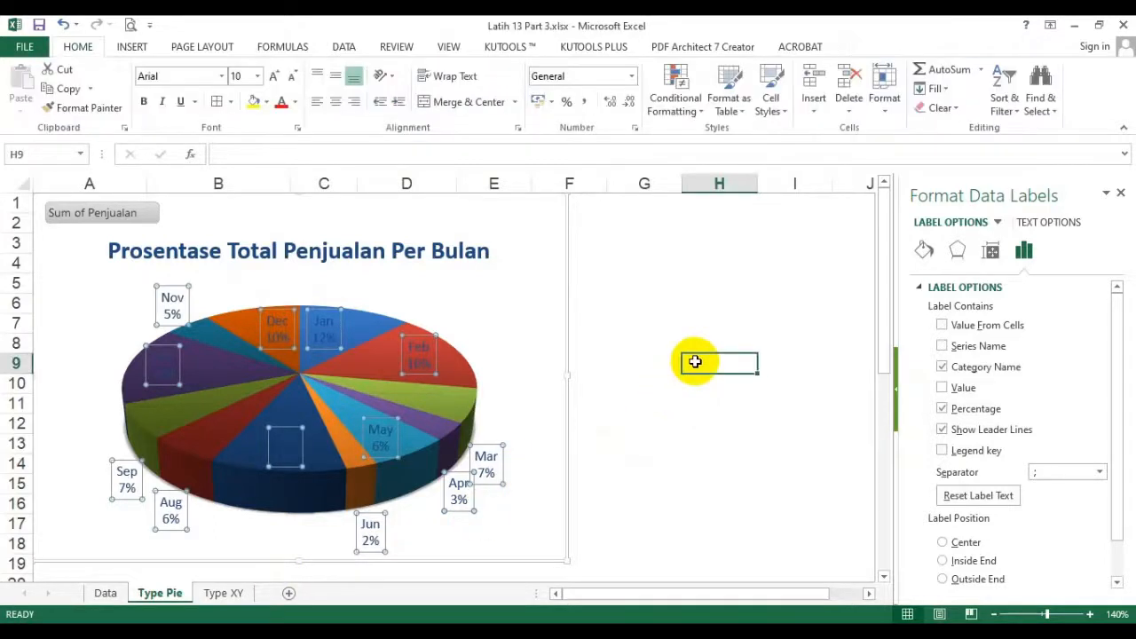
pyautogui.click(1121, 193)
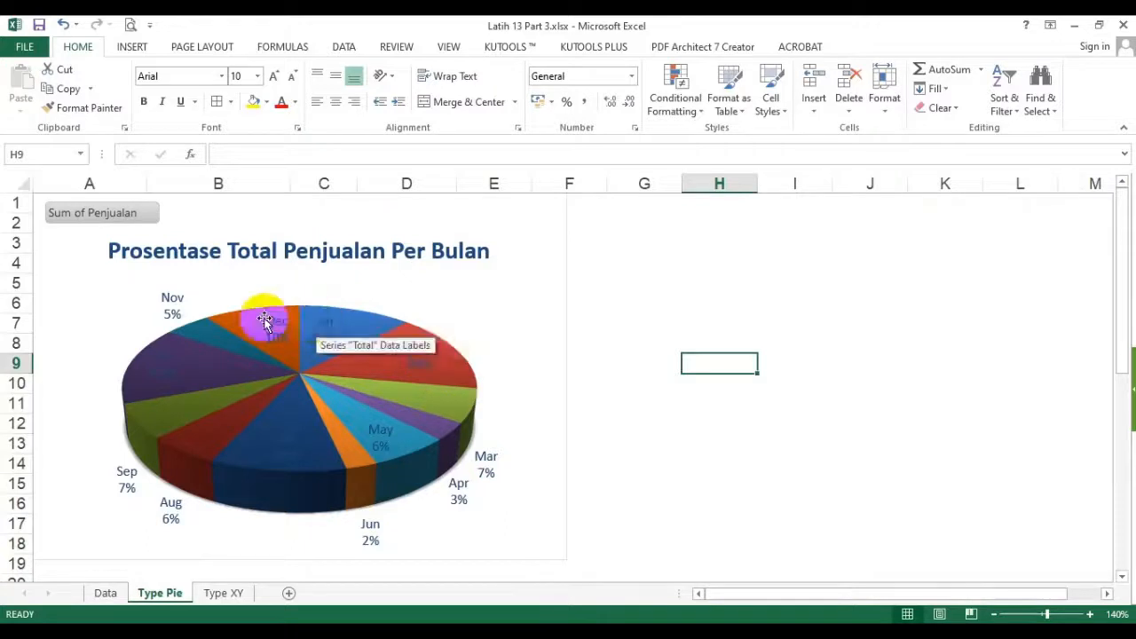
# - Delete only the Nov data label from the pie chart
pyautogui.click(174, 298)
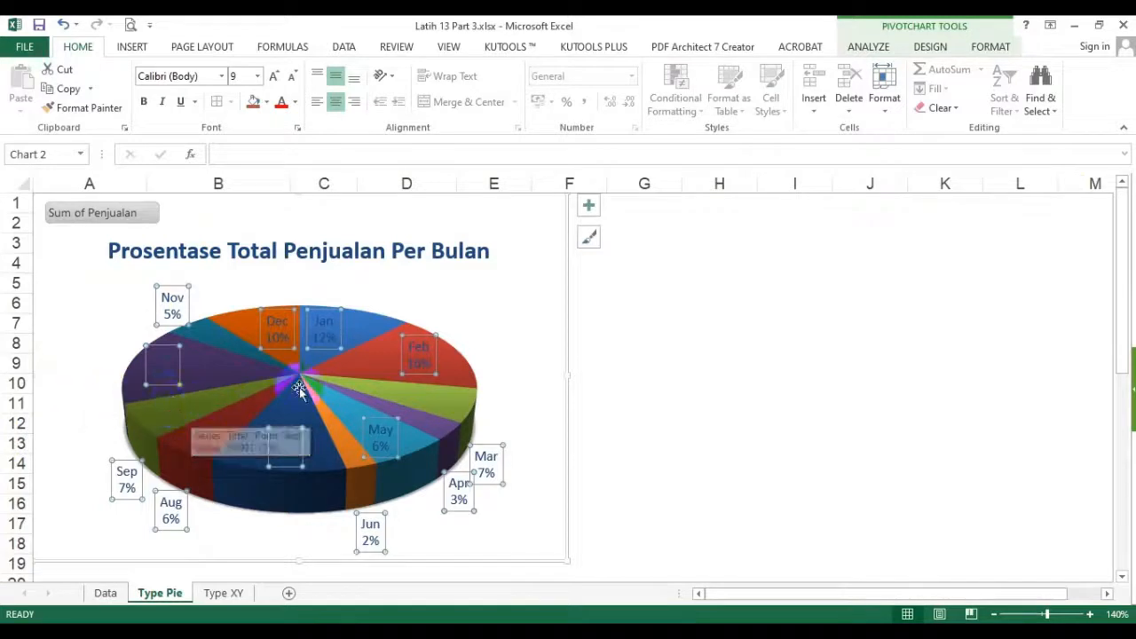
pyautogui.click(174, 298)
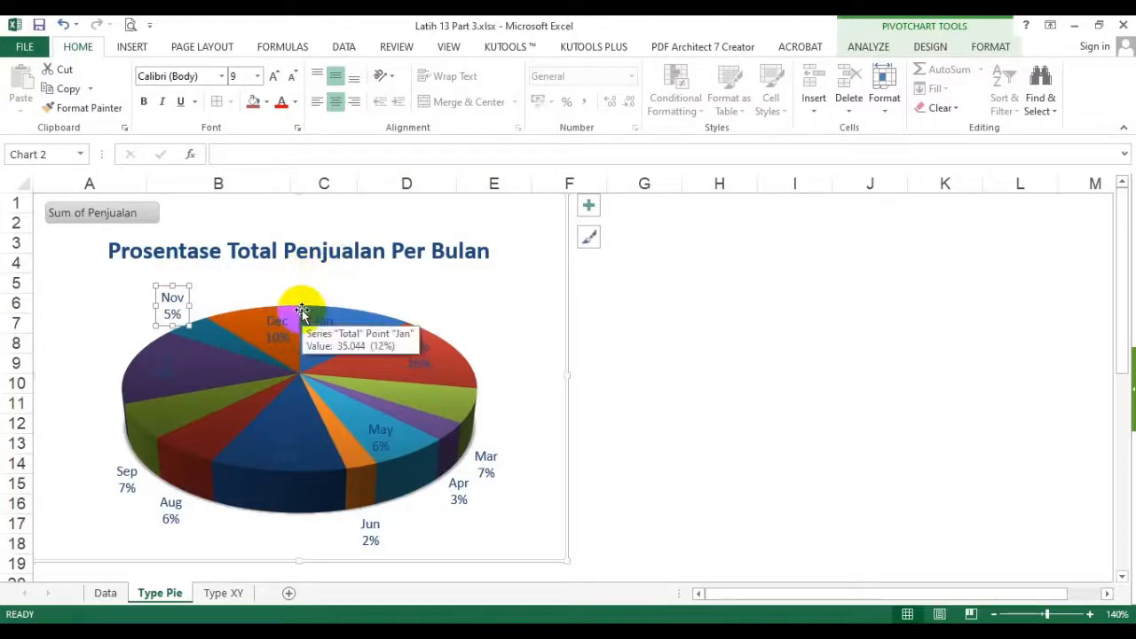
pyautogui.press('Delete')
pyautogui.click(278, 326)
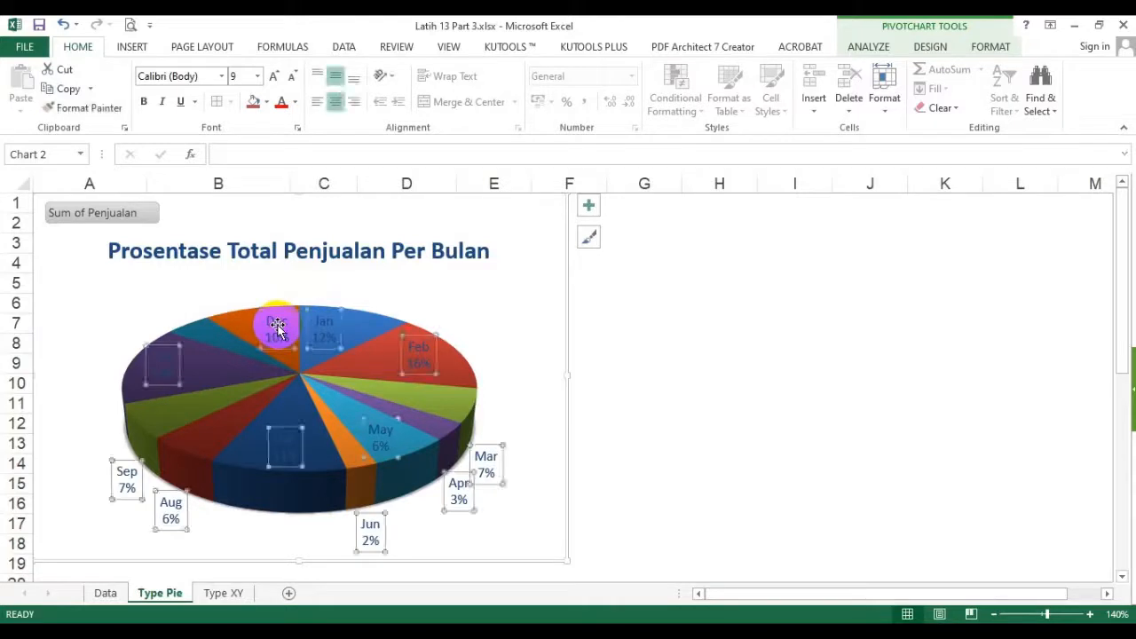
pyautogui.press('Delete')
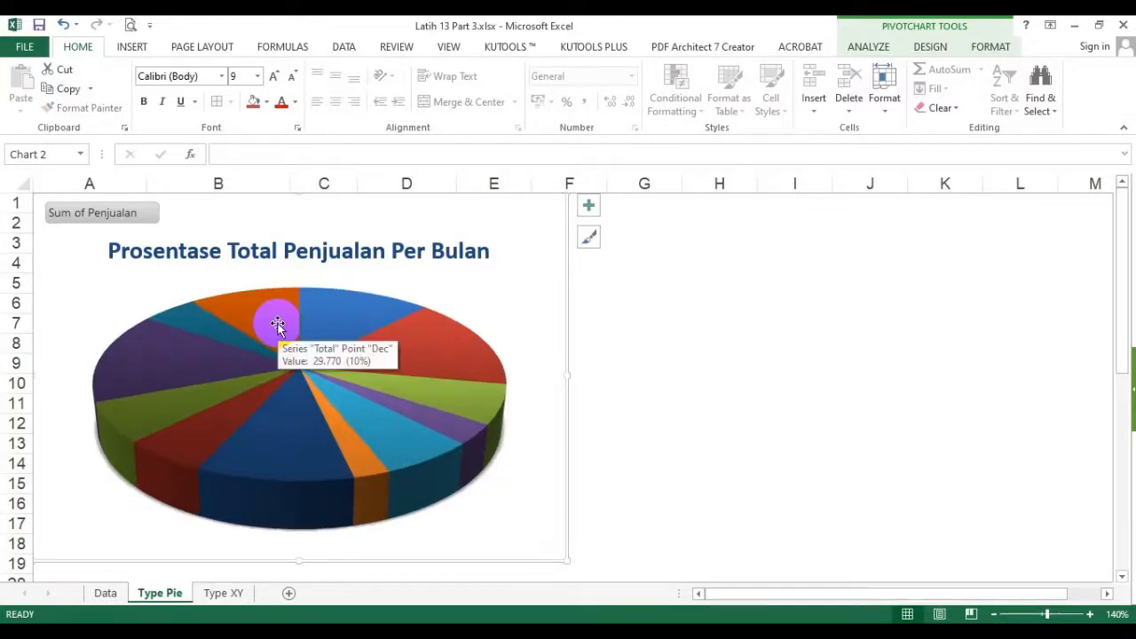
pyautogui.hotkey('ctrl', 'z')
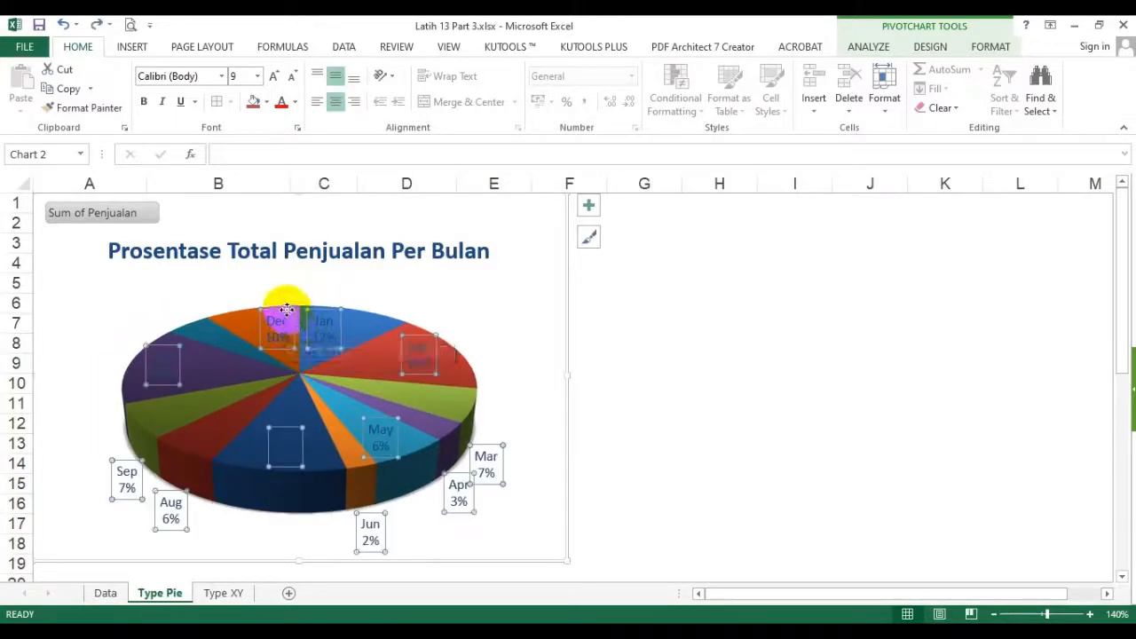
# - Delete the Dec, Jan, Sep and Aug data labels from the pie chart one at a time
pyautogui.click(286, 310)
pyautogui.press('Delete')
pyautogui.click(325, 322)
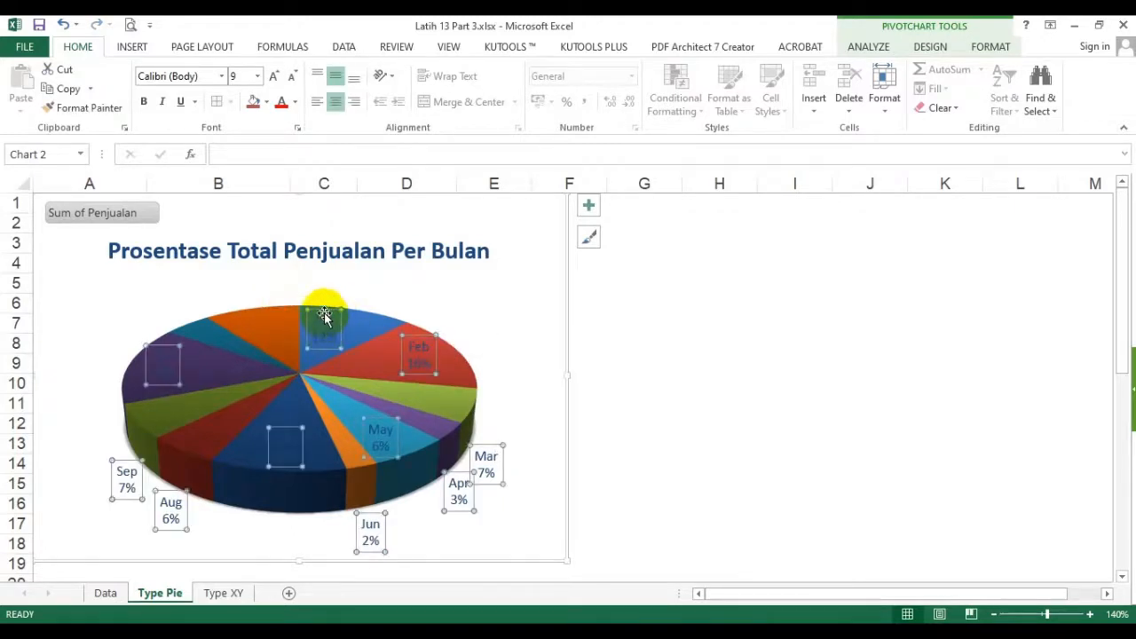
pyautogui.click(325, 322)
pyautogui.press('Delete')
pyautogui.click(129, 484)
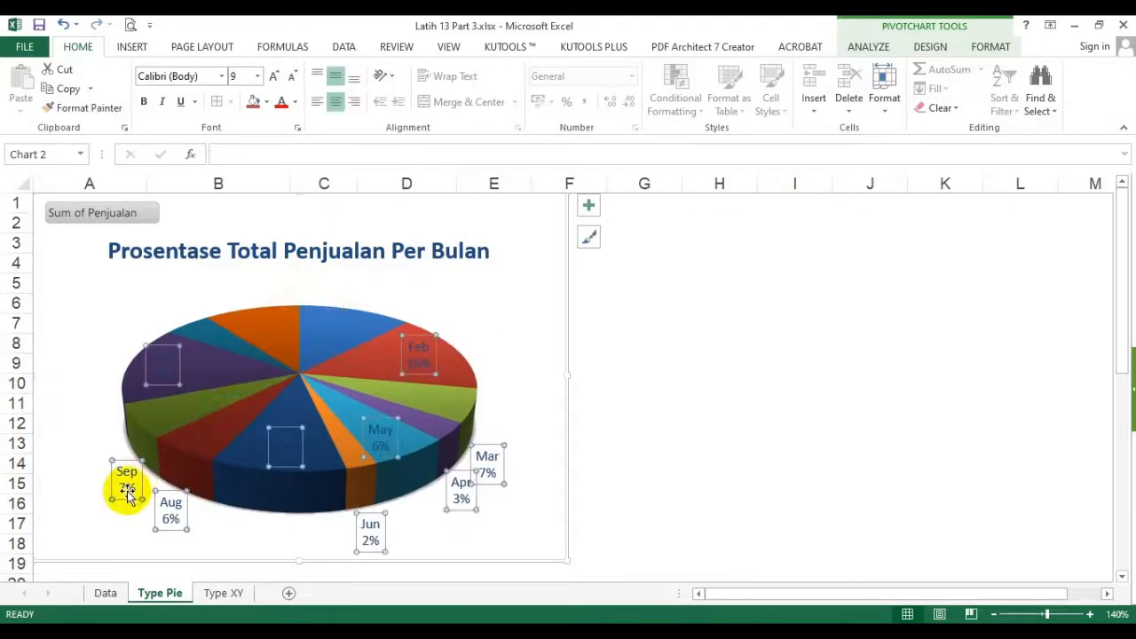
pyautogui.click(126, 493)
pyautogui.press('Delete')
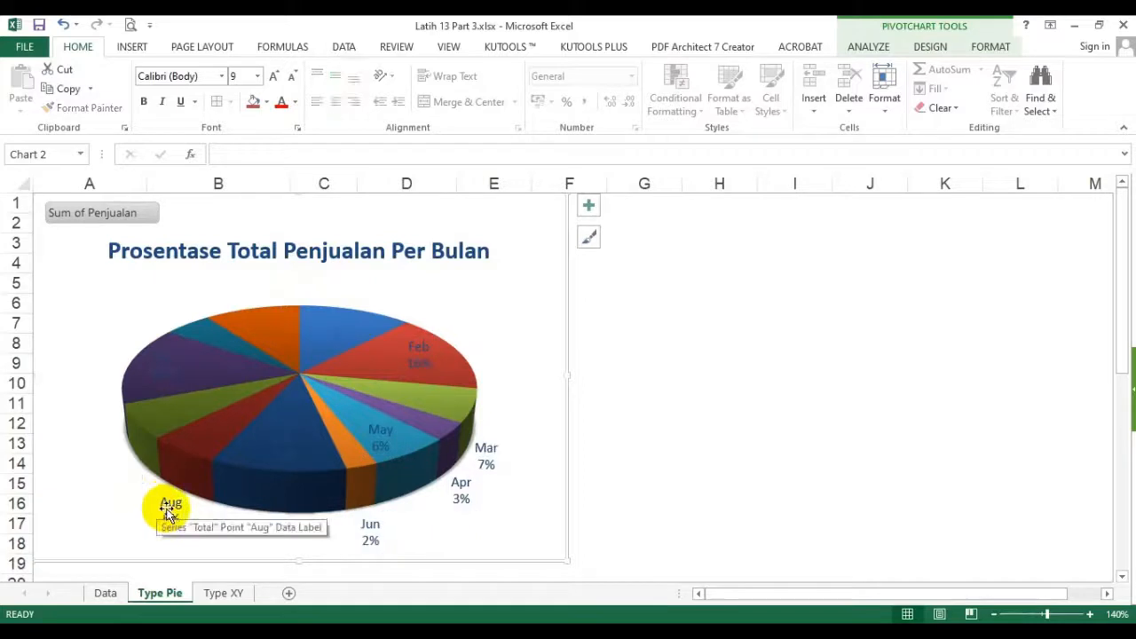
pyautogui.click(171, 519)
pyautogui.click(171, 526)
pyautogui.press('Delete')
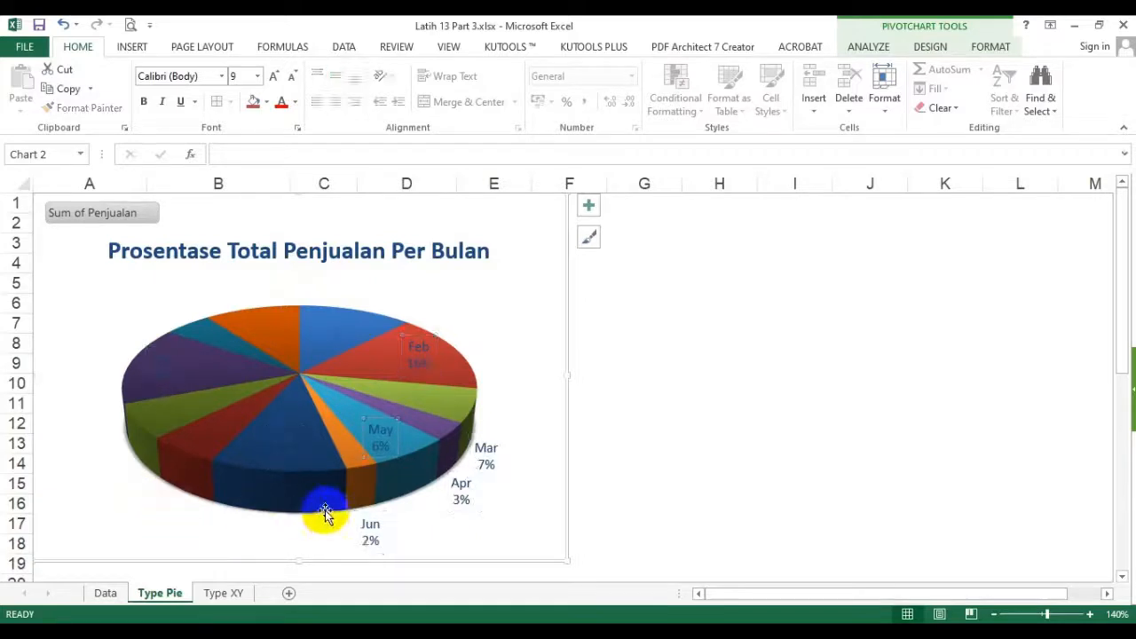
# - Delete the Jun, Apr, Mar and May data labels individually, keeping only the Feb, Jul and Oct labels
pyautogui.click(370, 539)
pyautogui.click(368, 543)
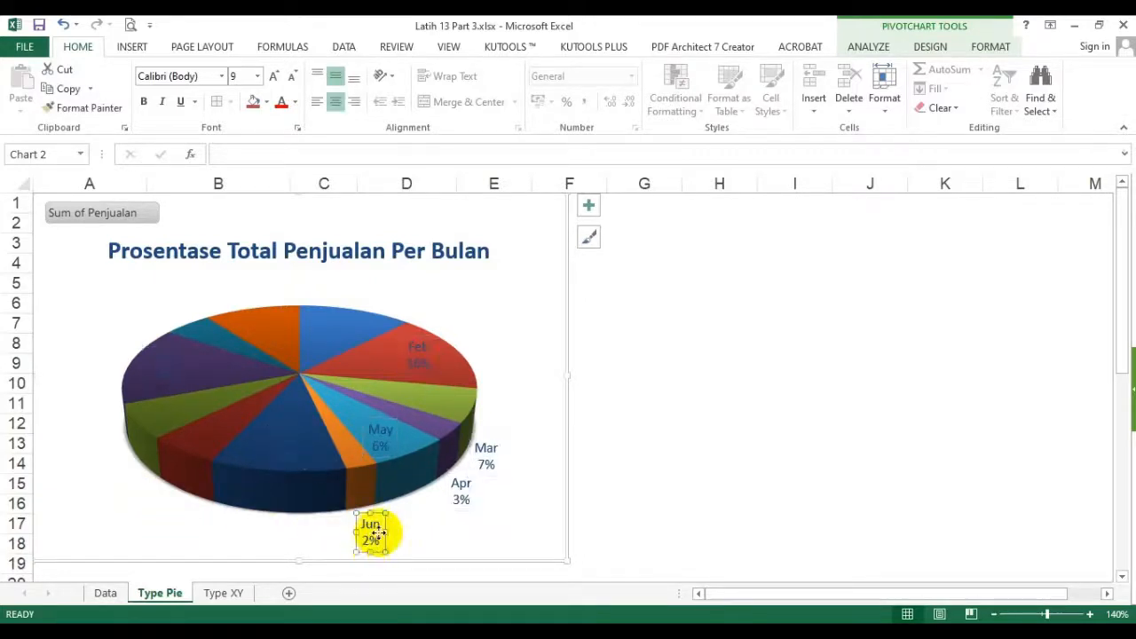
pyautogui.press('Delete')
pyautogui.click(458, 499)
pyautogui.click(458, 501)
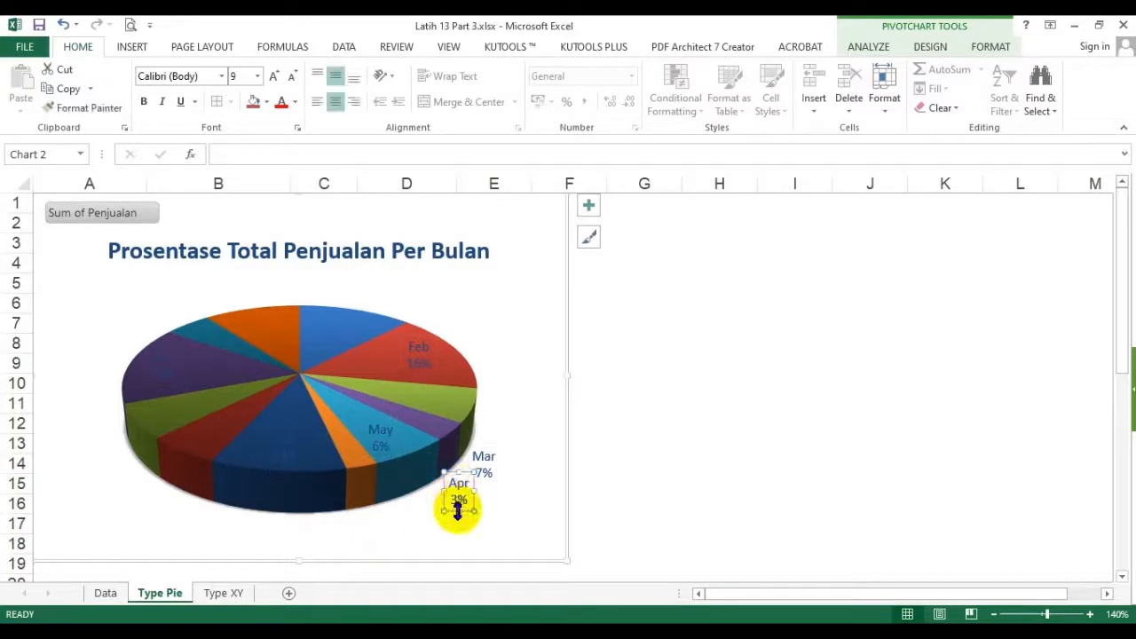
pyautogui.press('Delete')
pyautogui.click(486, 477)
pyautogui.click(485, 480)
pyautogui.press('Delete')
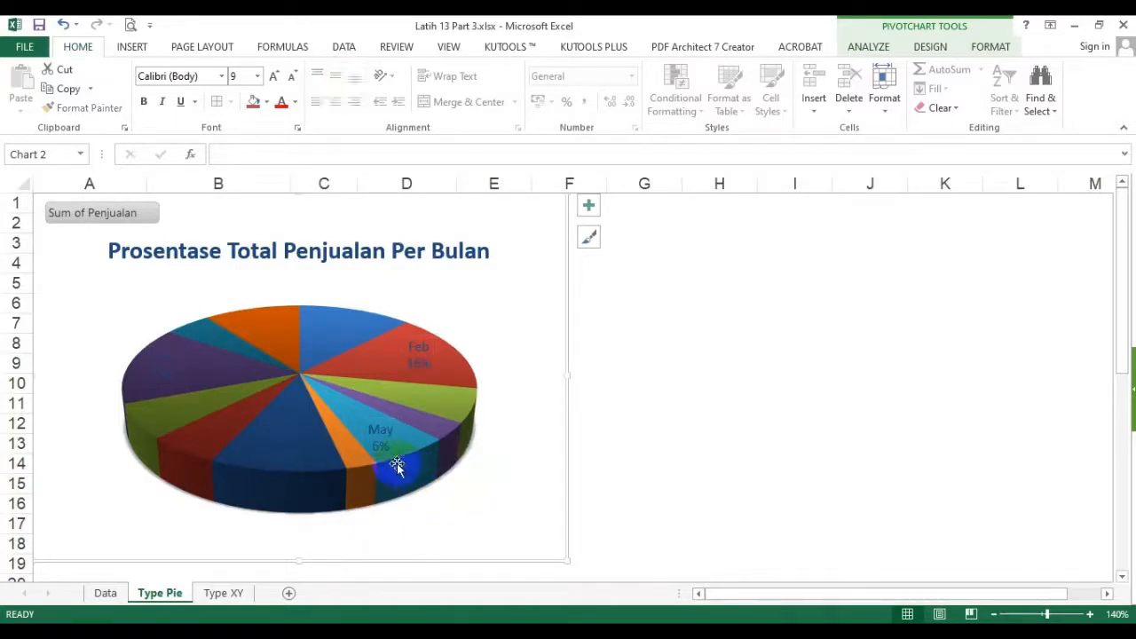
pyautogui.click(384, 439)
pyautogui.click(378, 457)
pyautogui.press('Delete')
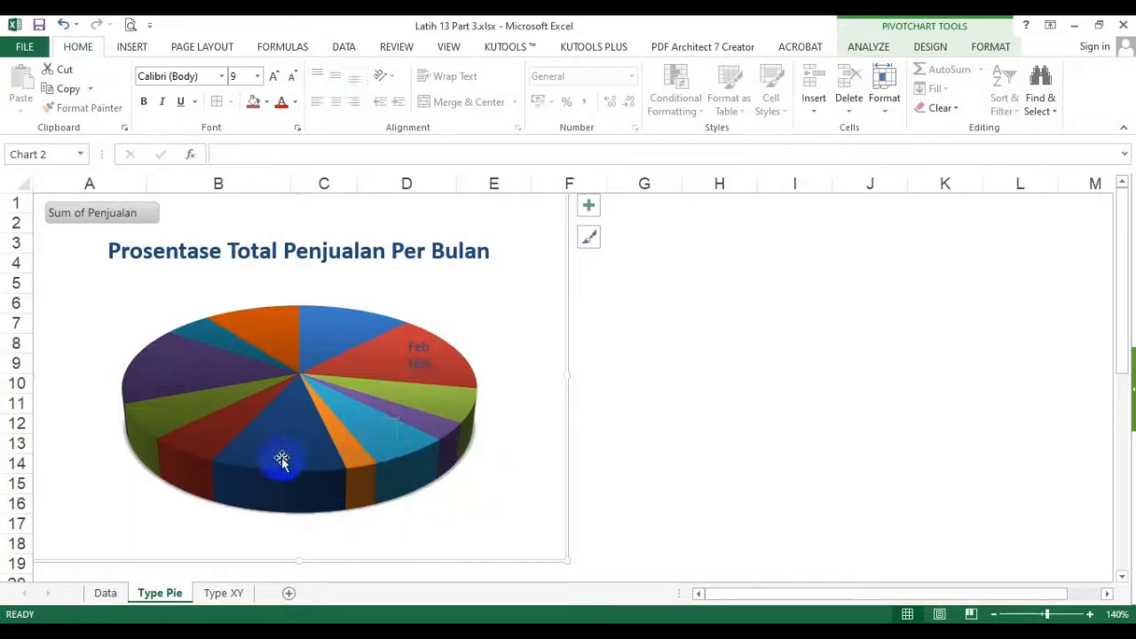
# - Format the remaining pie data labels in yellow bold text at size 10.5
pyautogui.click(427, 373)
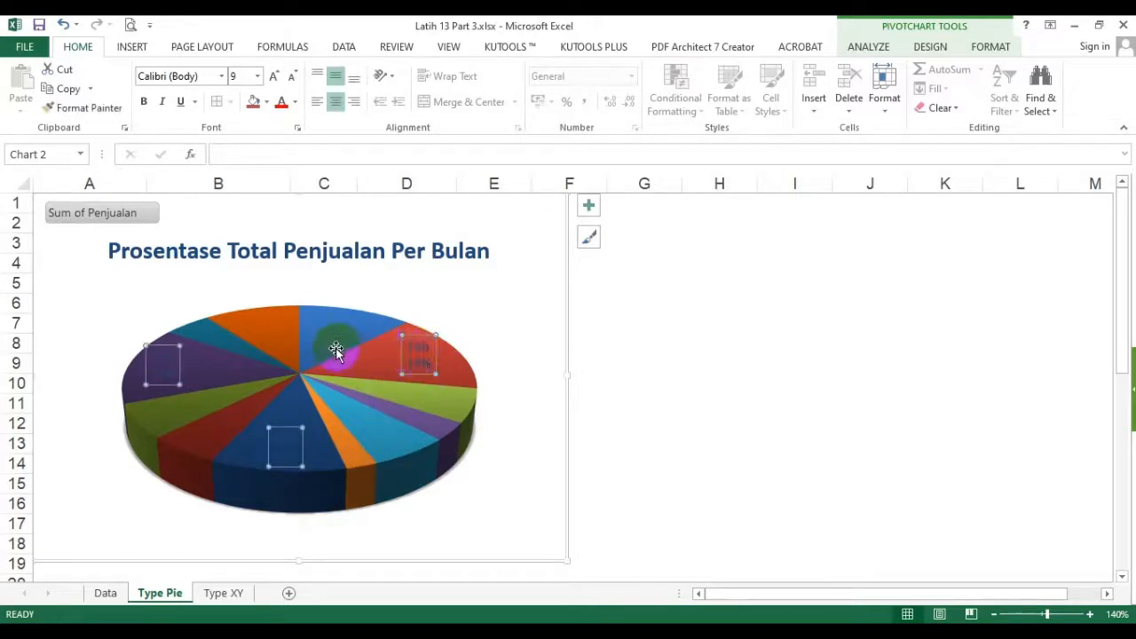
pyautogui.click(295, 102)
pyautogui.click(325, 254)
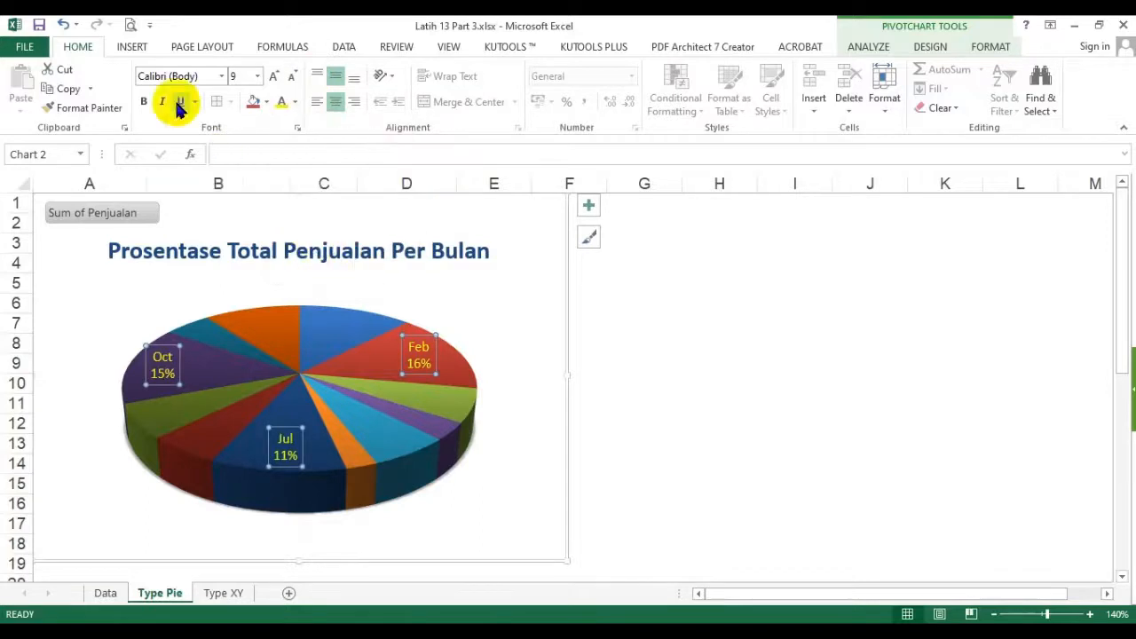
pyautogui.click(142, 103)
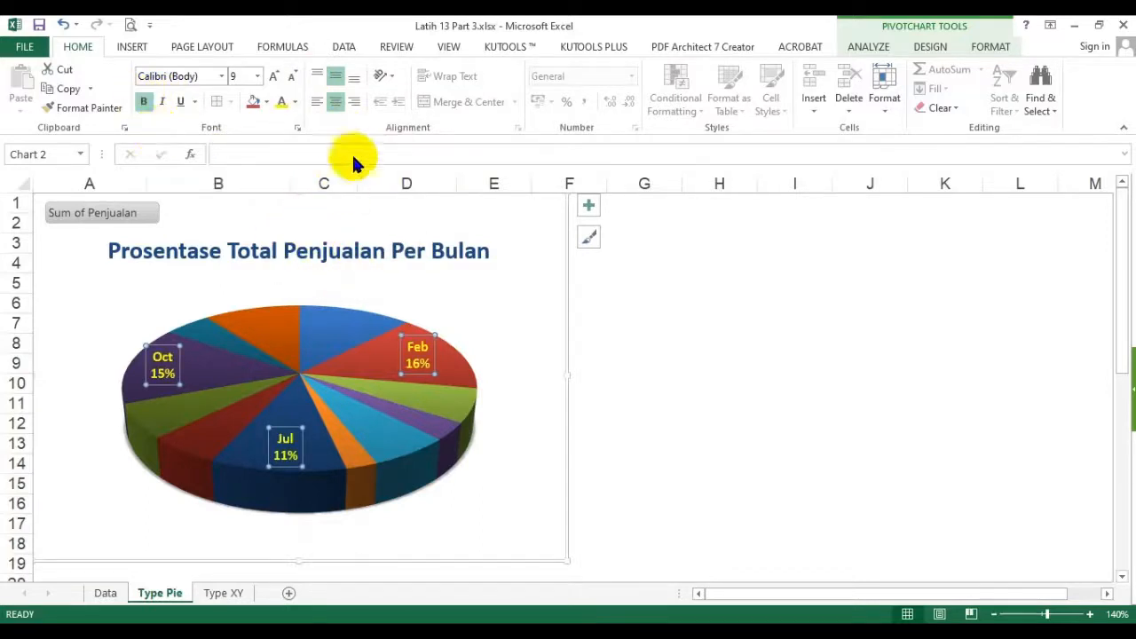
pyautogui.click(275, 74)
pyautogui.click(275, 73)
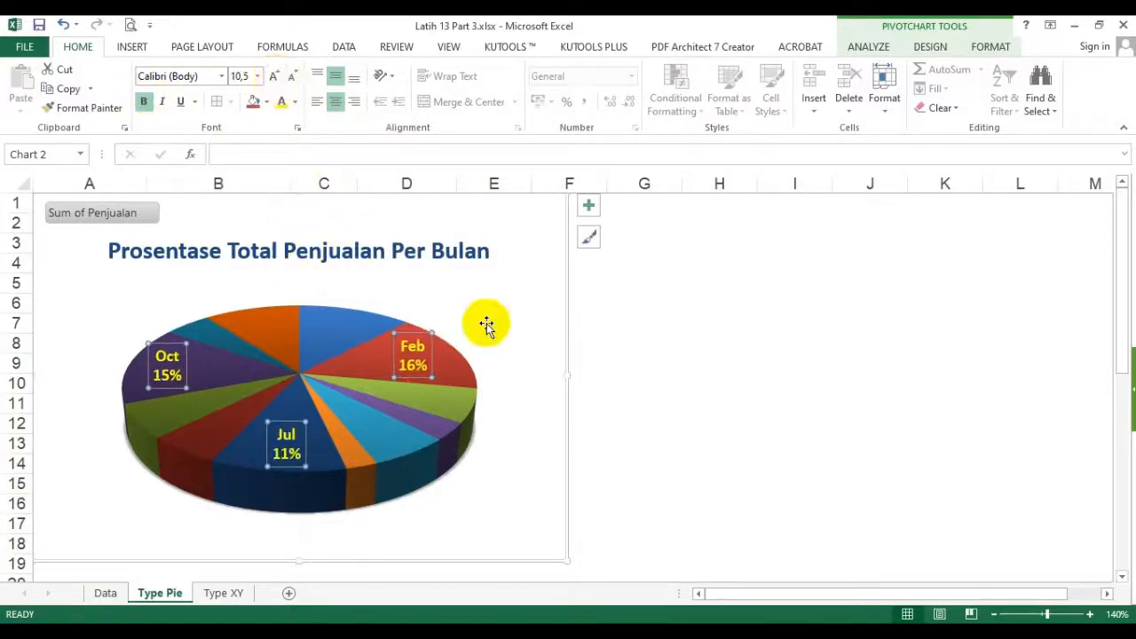
# - Reposition the Jul, Oct and Feb data labels slightly inward so each sits well inside its slice
pyautogui.click(289, 434)
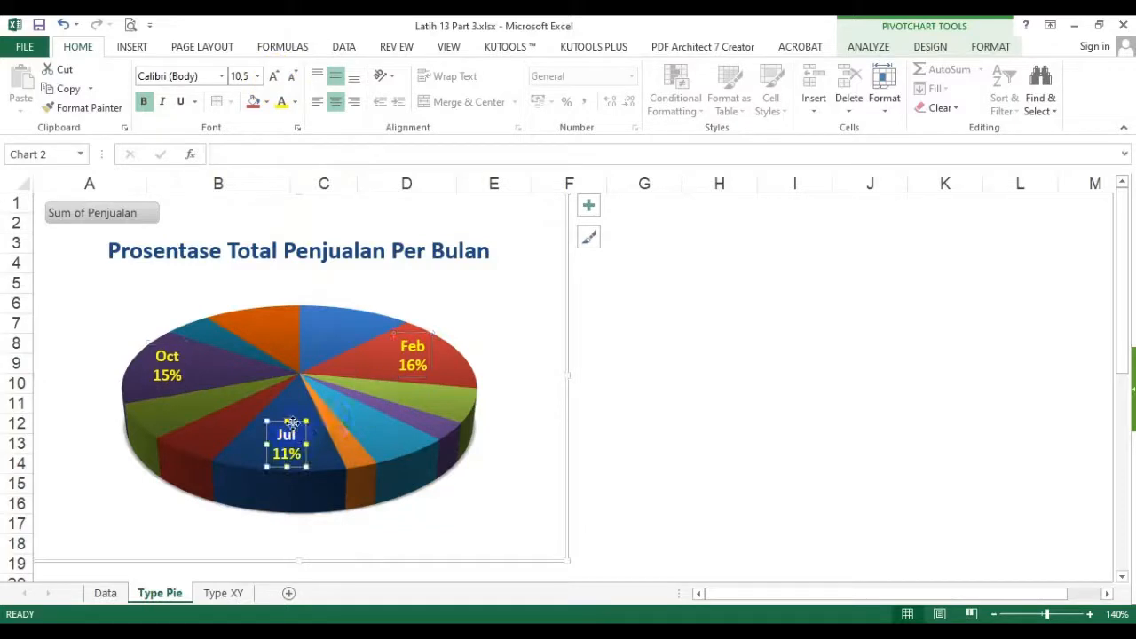
pyautogui.moveTo(294, 420); pyautogui.dragTo(294, 408)
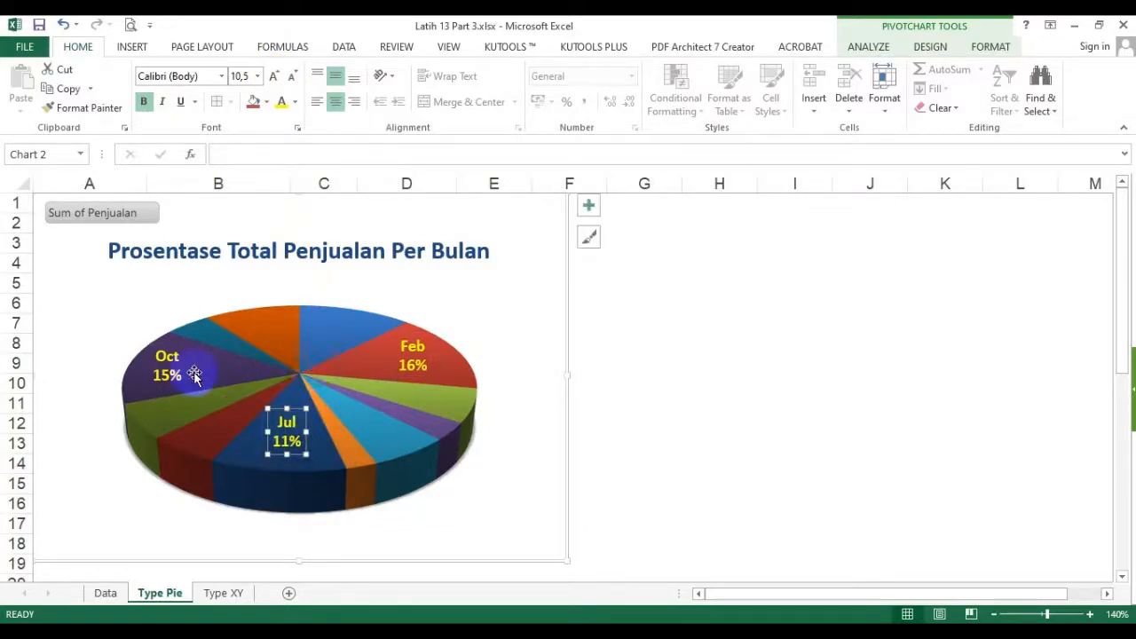
pyautogui.click(166, 376)
pyautogui.moveTo(177, 388); pyautogui.dragTo(185, 388)
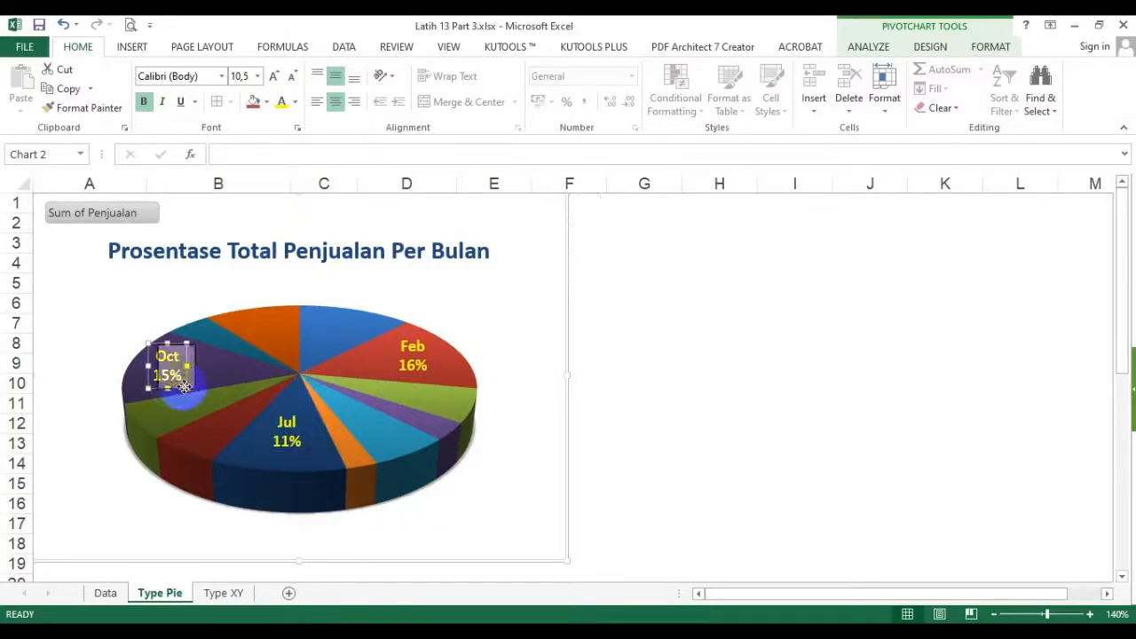
pyautogui.click(415, 362)
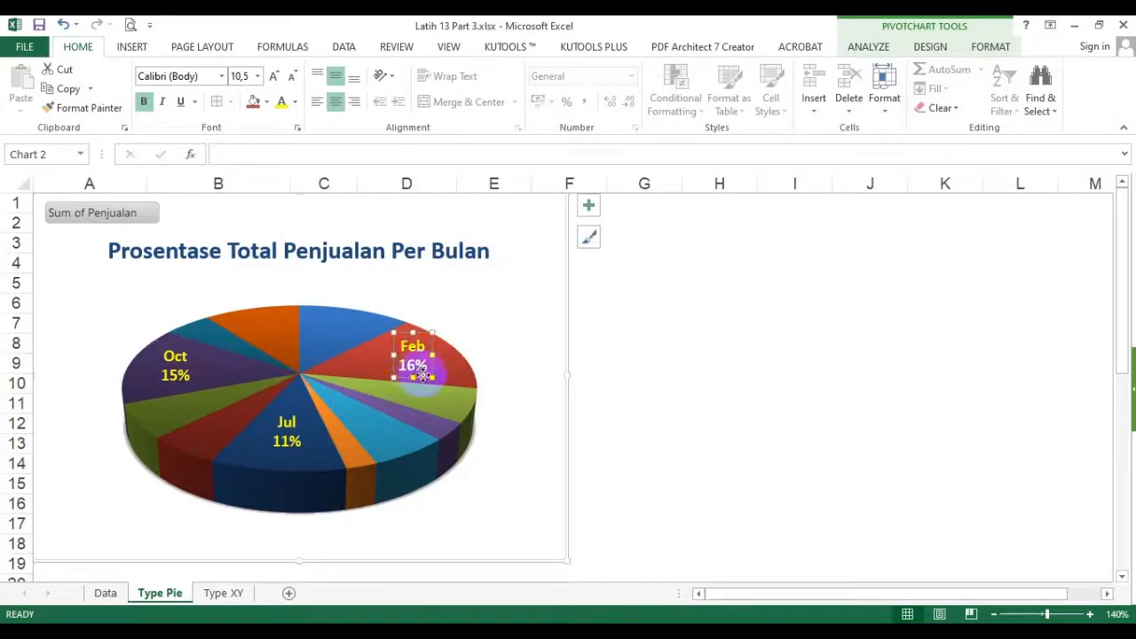
pyautogui.moveTo(423, 375); pyautogui.dragTo(407, 379)
pyautogui.click(469, 323)
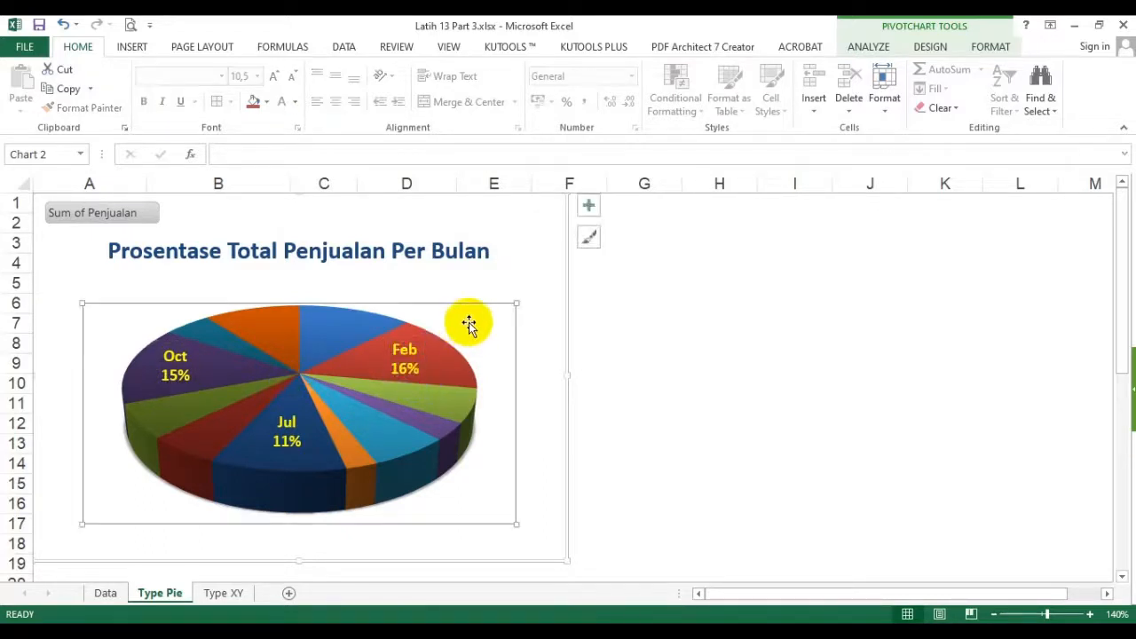
# - Move the Feb data label outside the pie beyond its slice, and return it onto the red slice
pyautogui.click(408, 360)
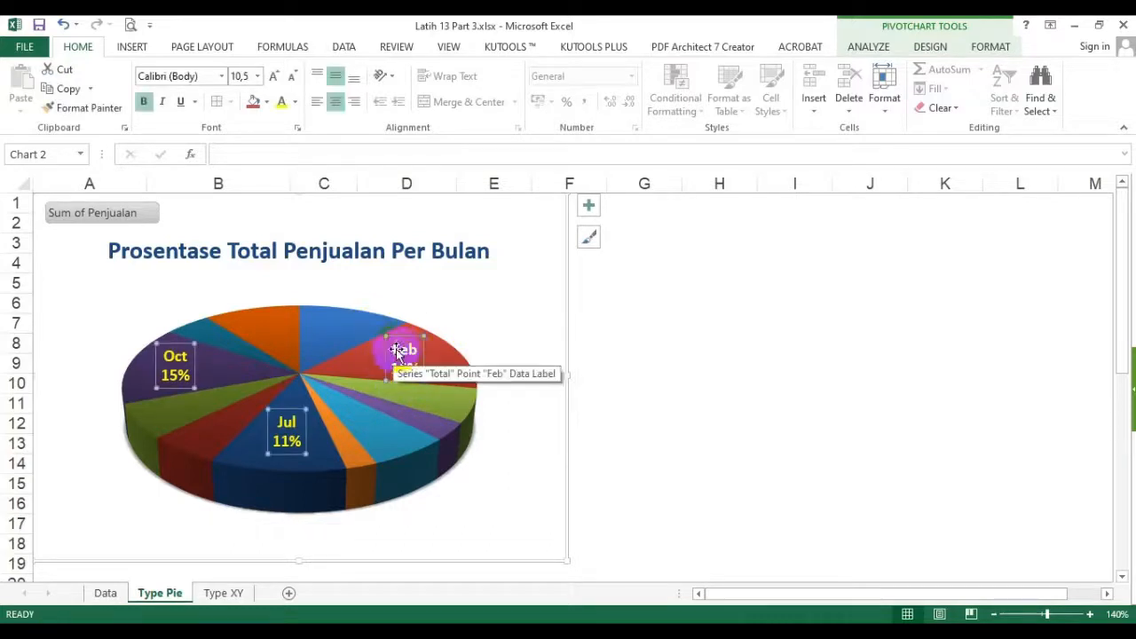
pyautogui.click(408, 359)
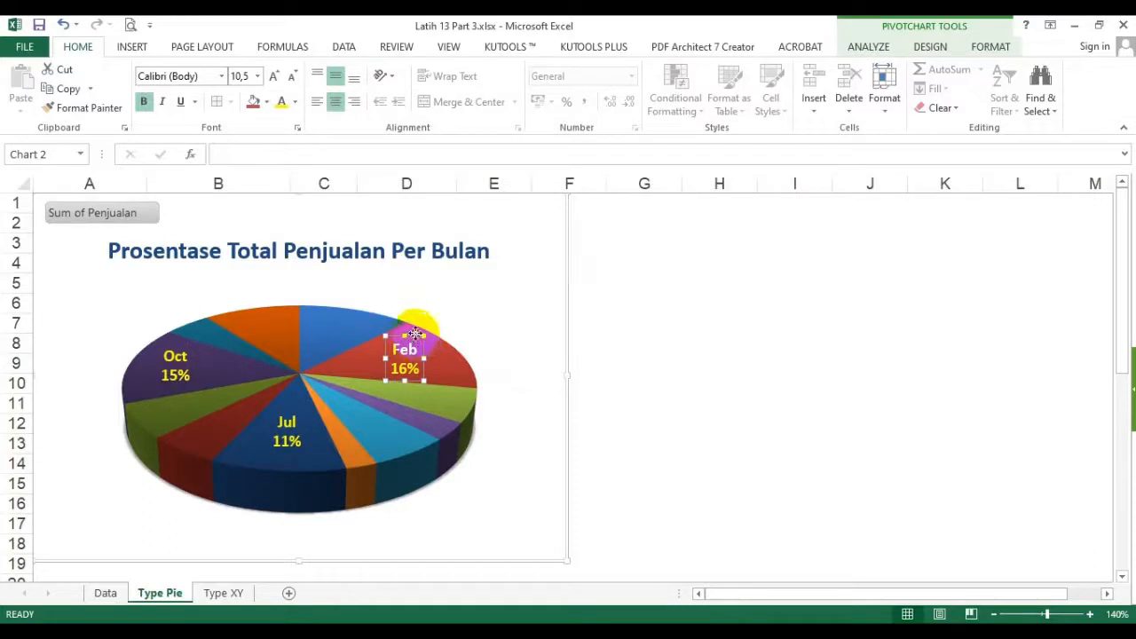
pyautogui.moveTo(415, 334); pyautogui.dragTo(512, 272)
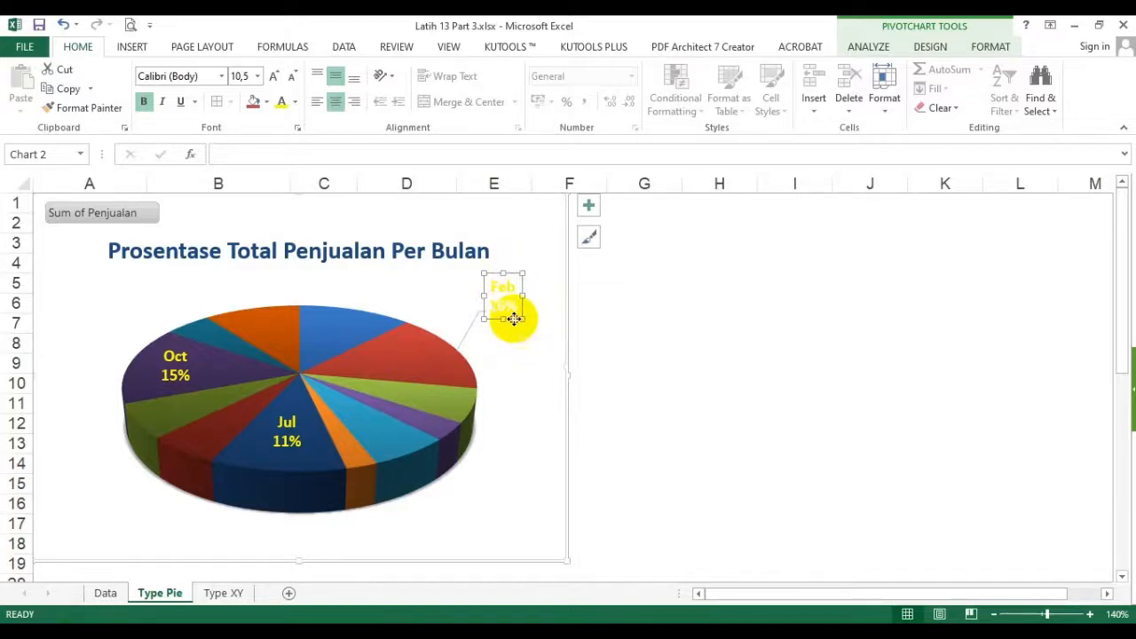
pyautogui.moveTo(514, 318); pyautogui.dragTo(417, 376)
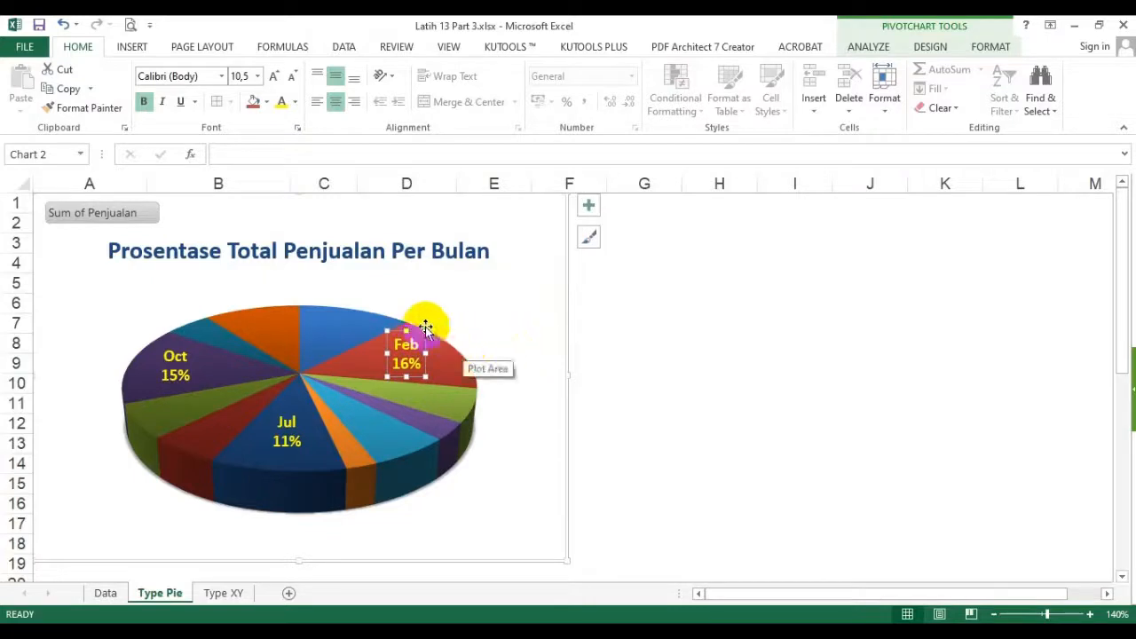
# - Move the Oct data label outside the pie, up and to the left of its purple slice, and color its text black
pyautogui.click(178, 376)
pyautogui.moveTo(185, 384); pyautogui.dragTo(127, 348)
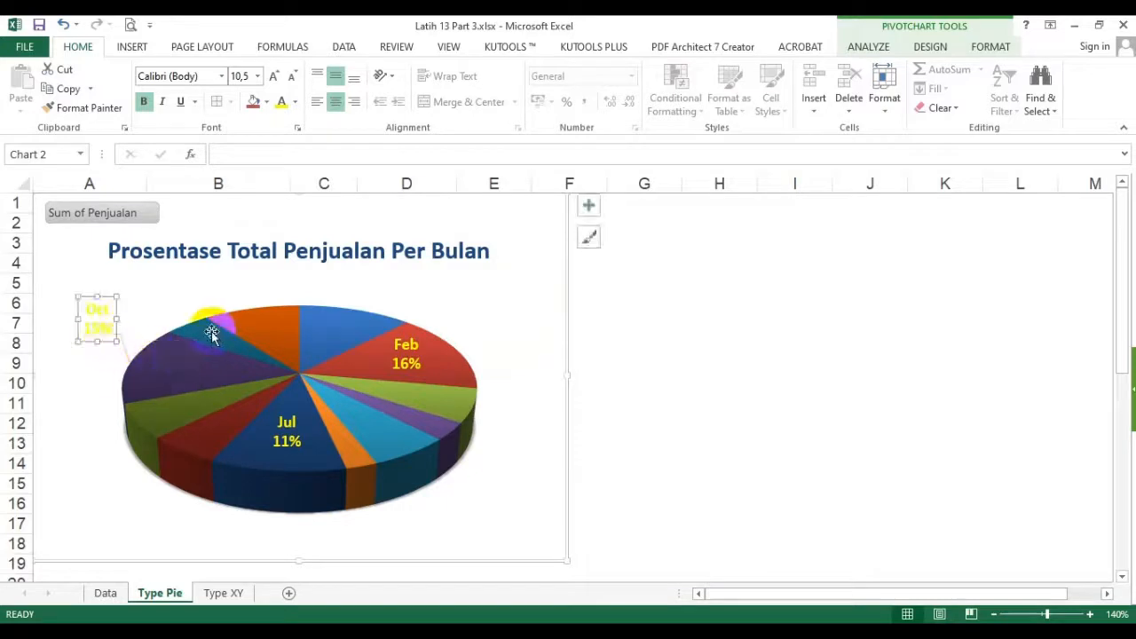
pyautogui.click(295, 103)
pyautogui.click(288, 119)
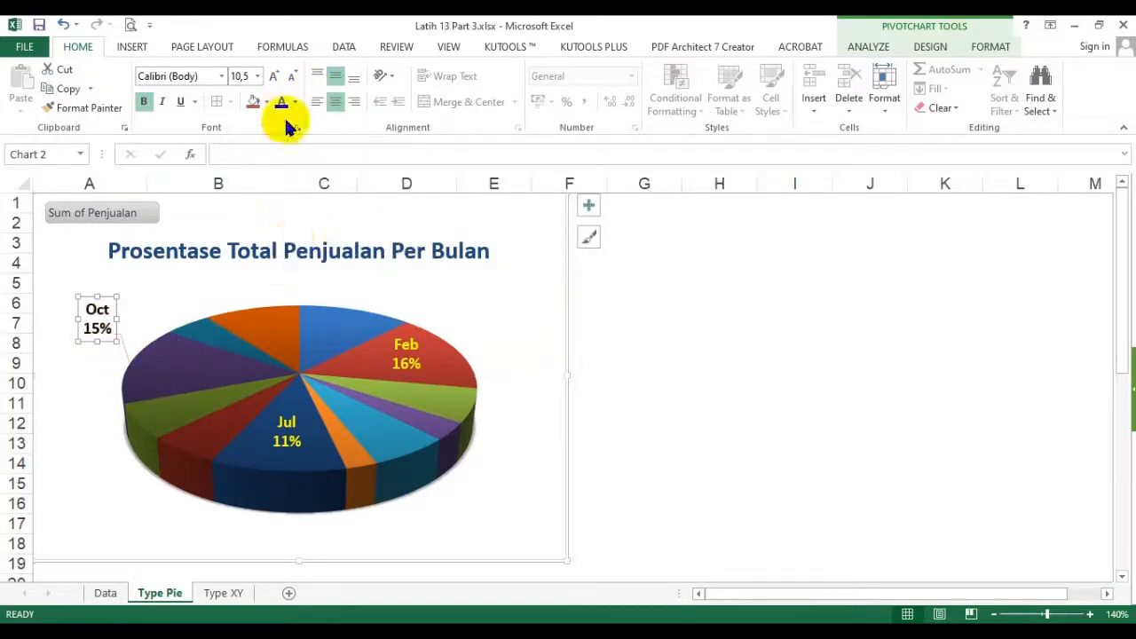
pyautogui.click(473, 297)
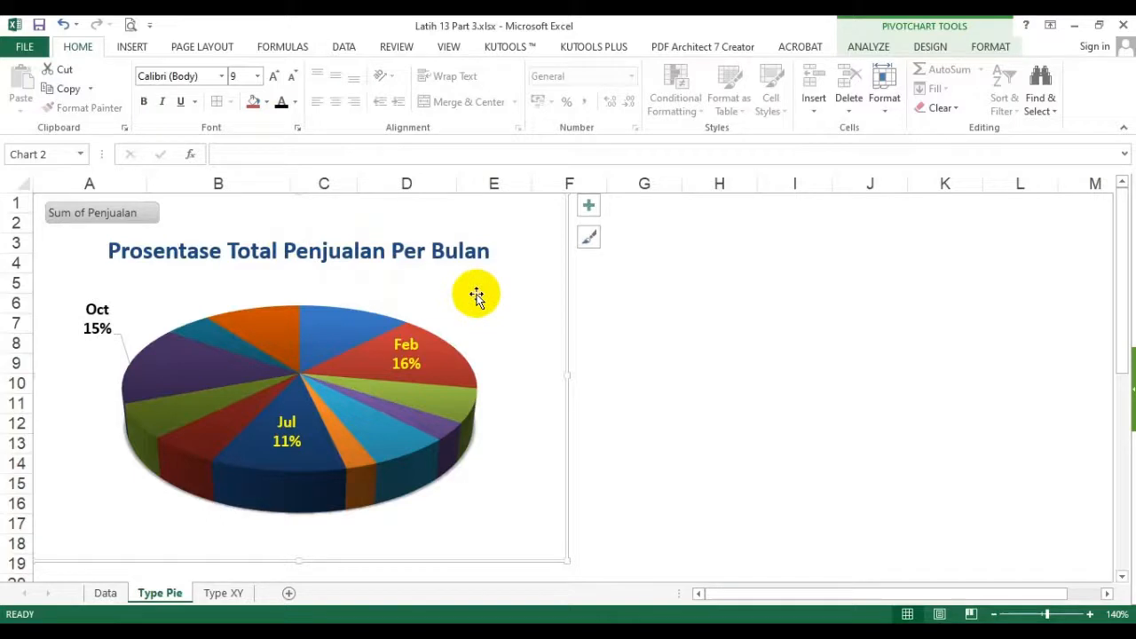
# - Format the Oct label's leader line as a thicker, solid black single line, and close the formatting options
pyautogui.click(124, 350)
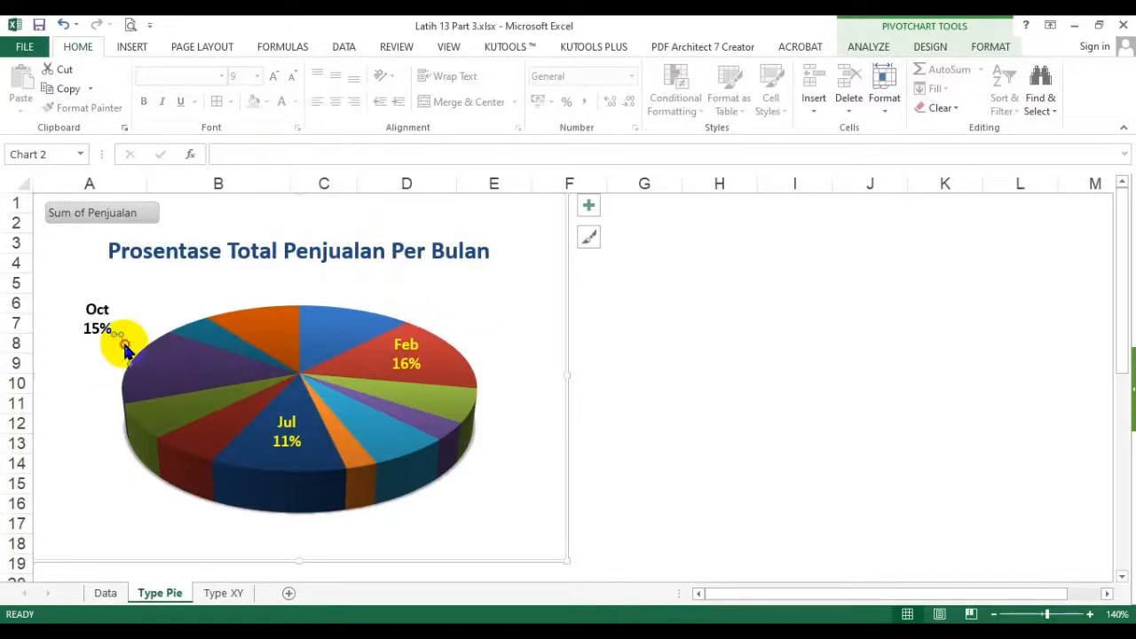
pyautogui.doubleClick(124, 351)
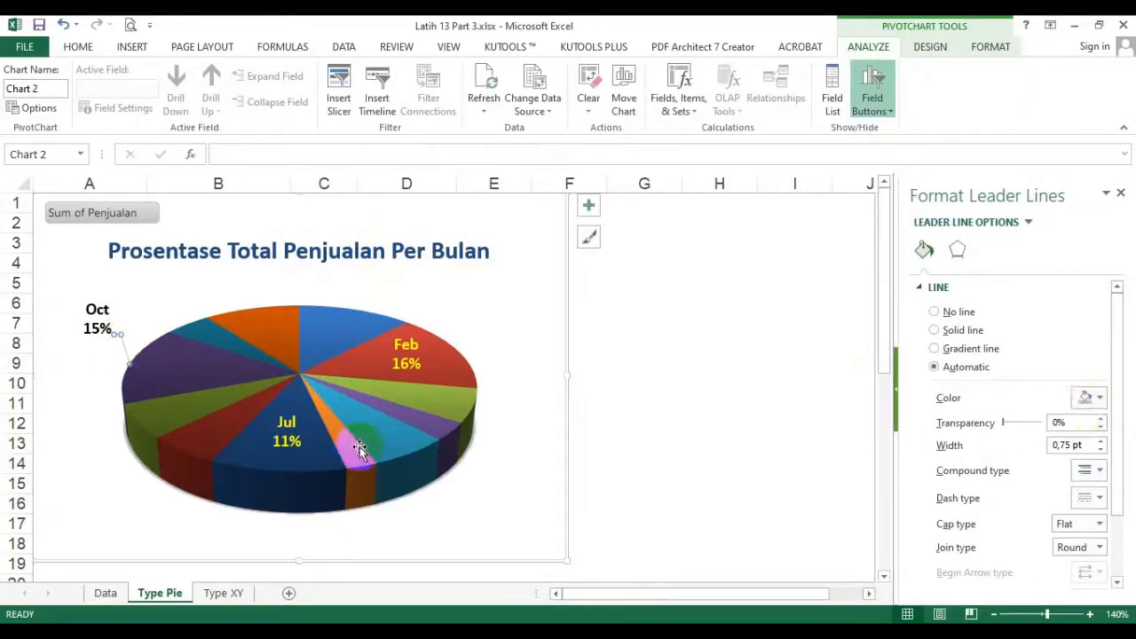
pyautogui.click(991, 48)
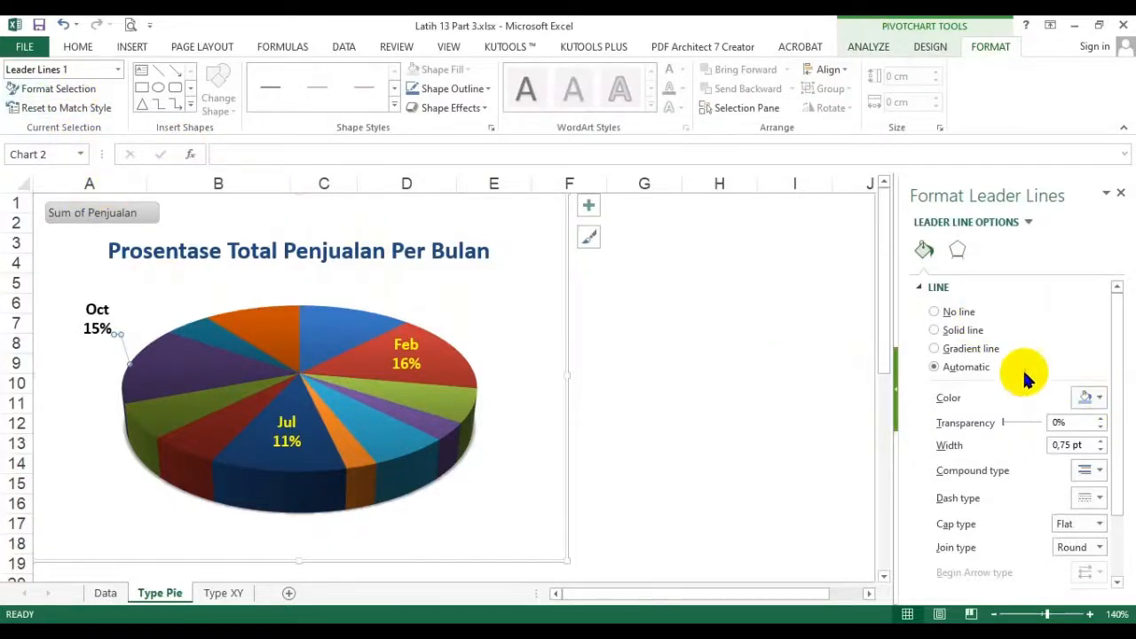
pyautogui.click(1091, 397)
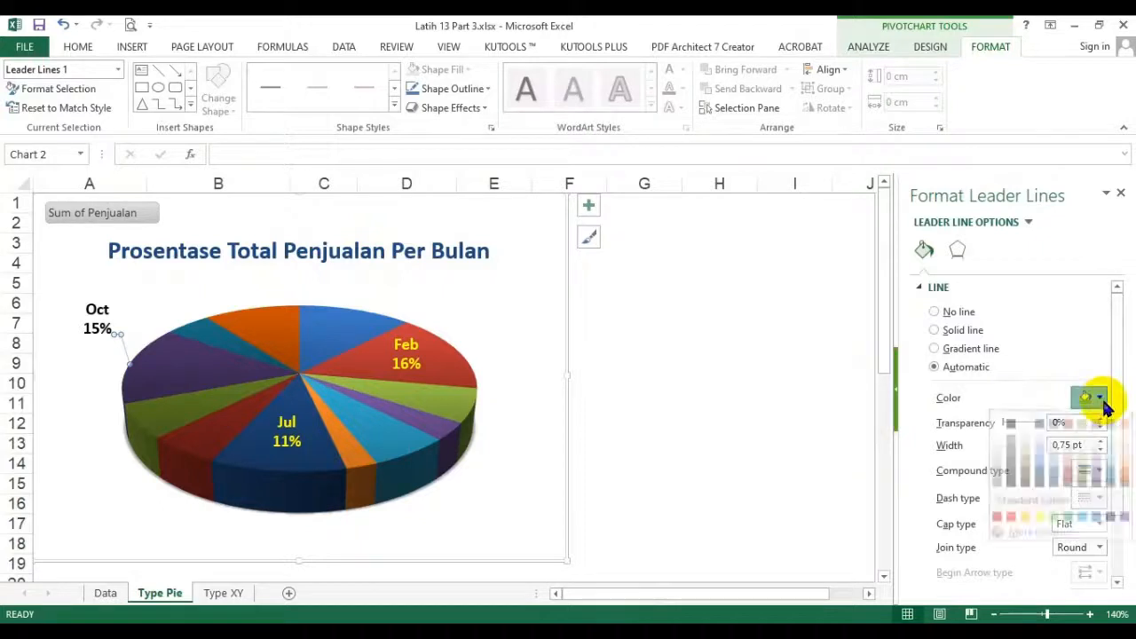
pyautogui.click(1012, 441)
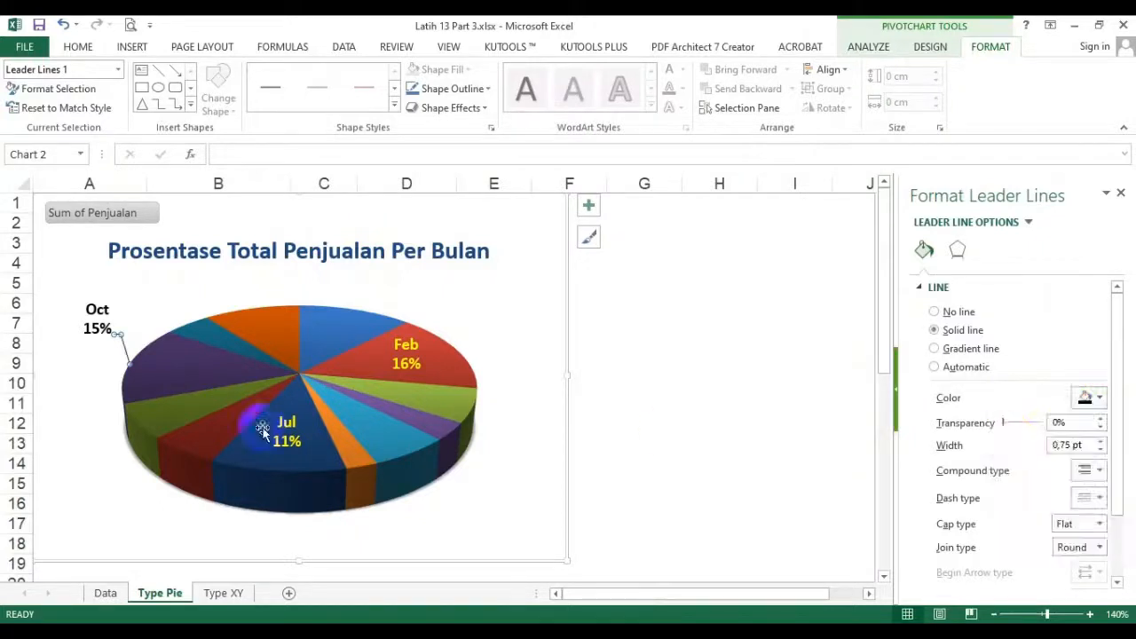
pyautogui.click(1091, 471)
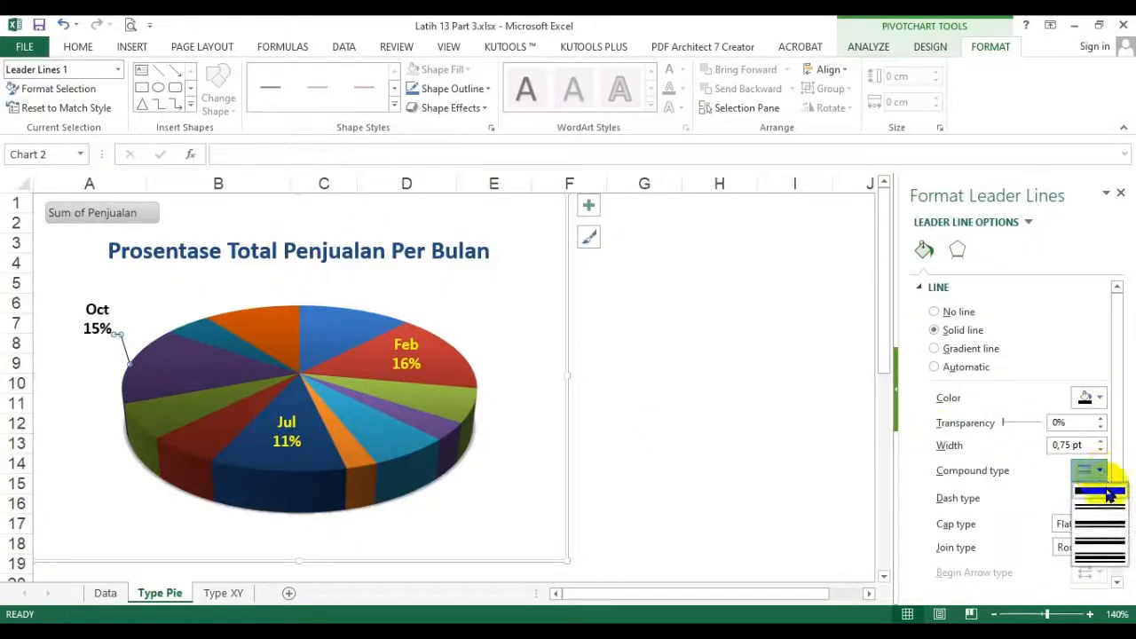
pyautogui.click(1072, 489)
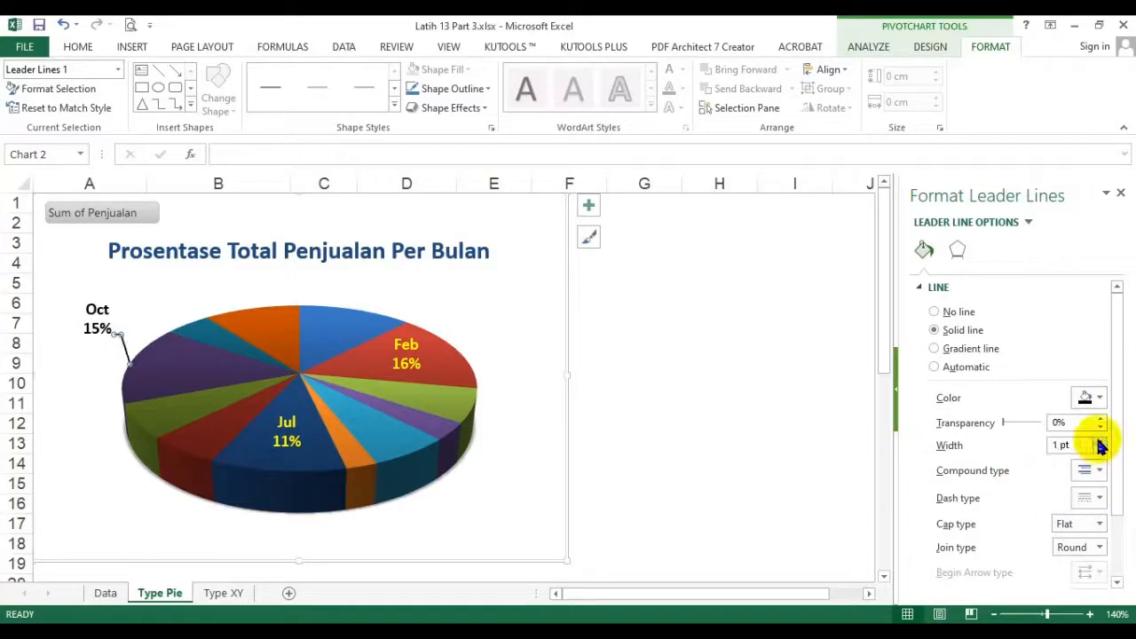
pyautogui.click(497, 400)
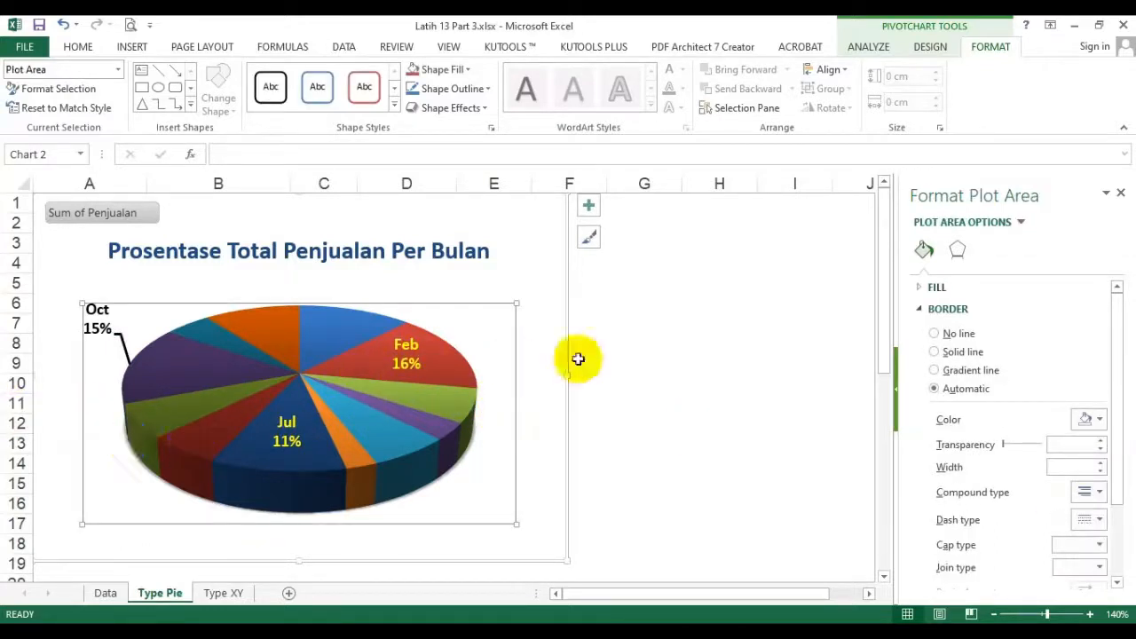
pyautogui.click(689, 317)
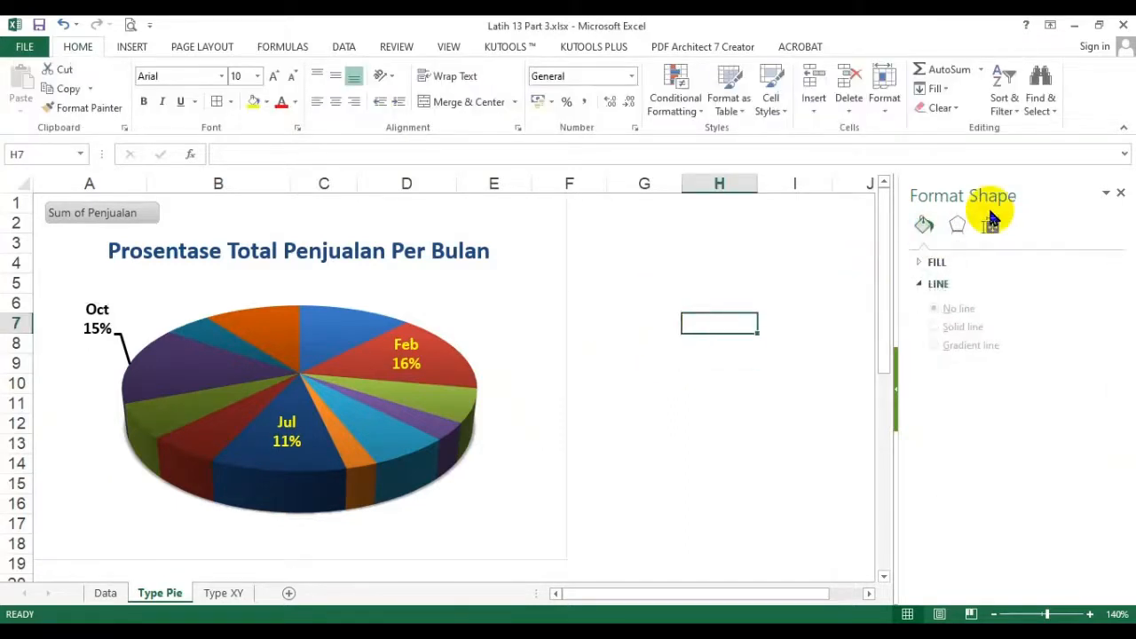
pyautogui.click(1119, 192)
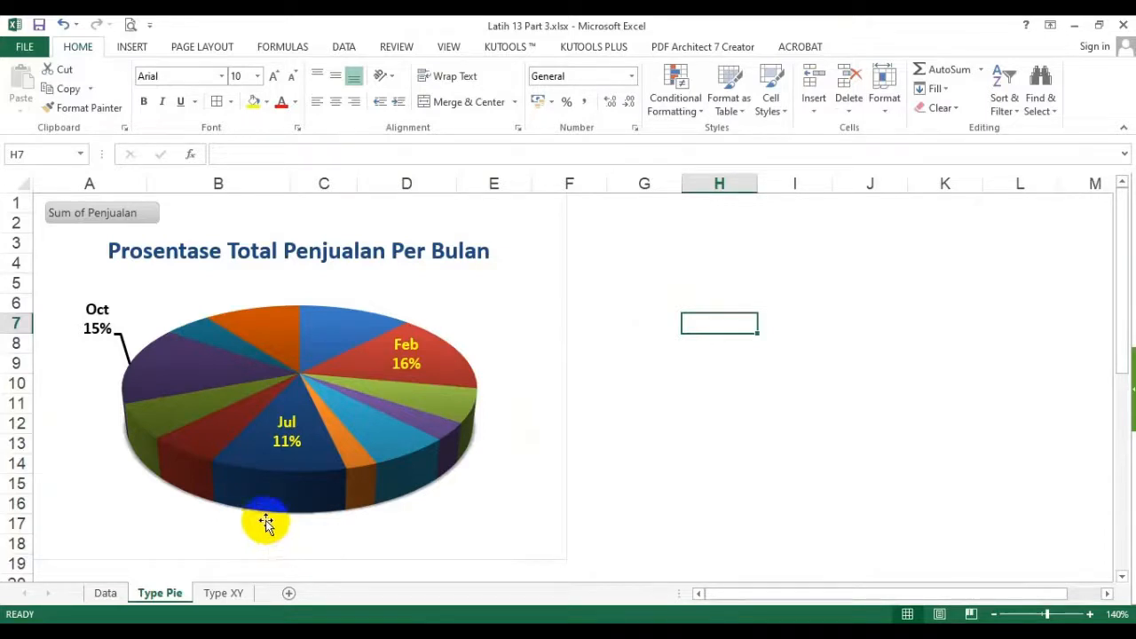
pyautogui.moveTo(248, 498)
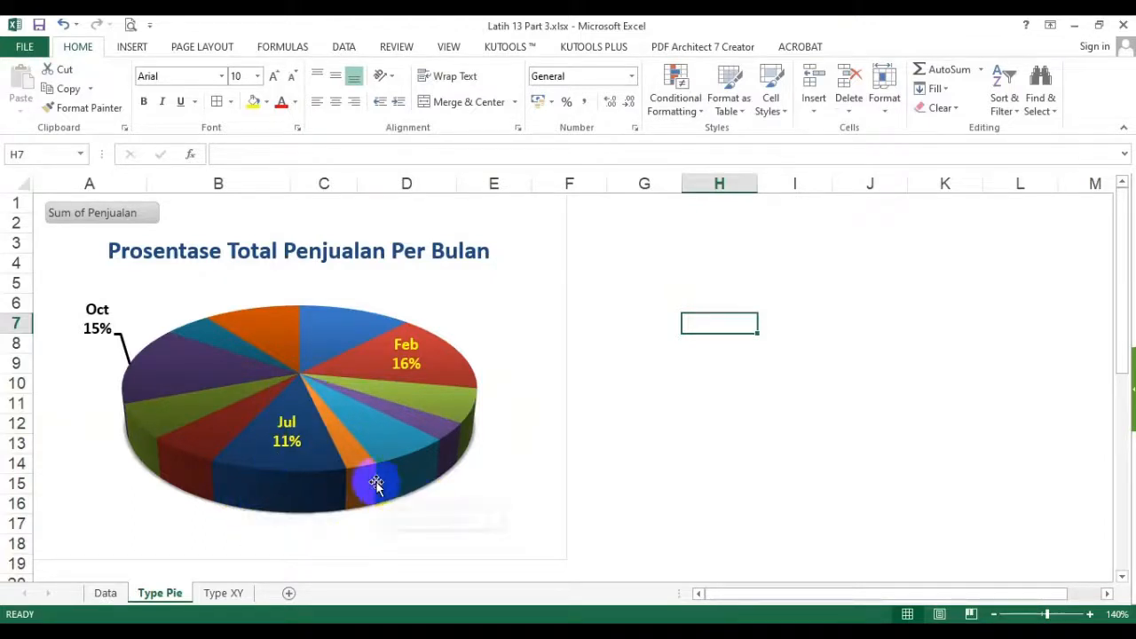
# - Try exploding the whole pie by pulling all its slices apart, and undo the separation
pyautogui.moveTo(413, 481)
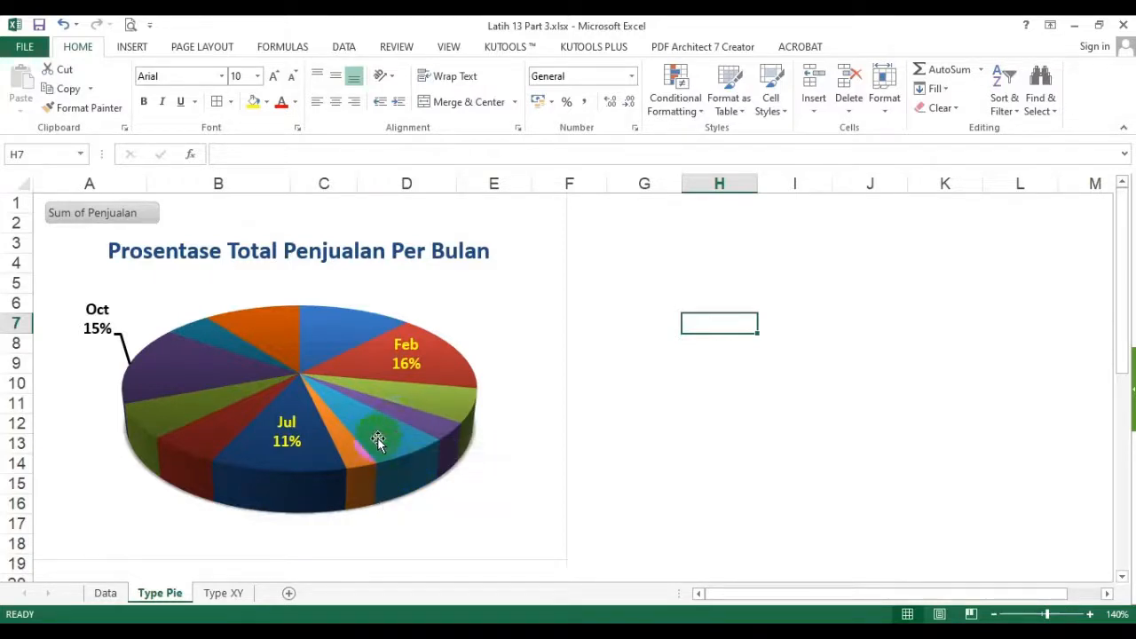
pyautogui.moveTo(390, 456)
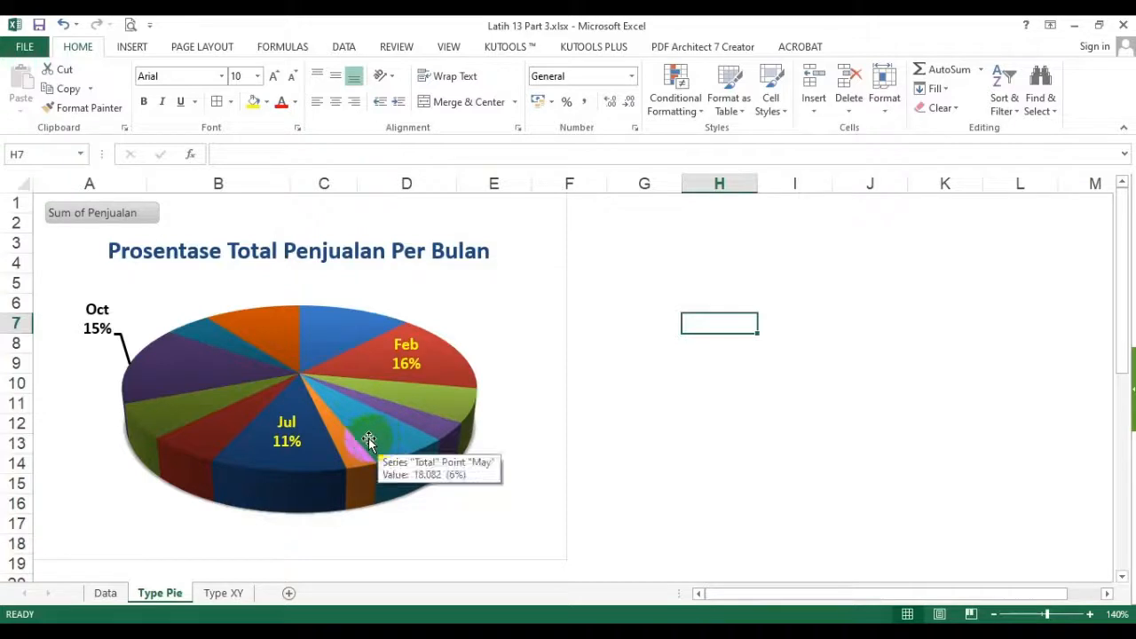
pyautogui.click(379, 429)
pyautogui.moveTo(379, 429); pyautogui.dragTo(399, 448)
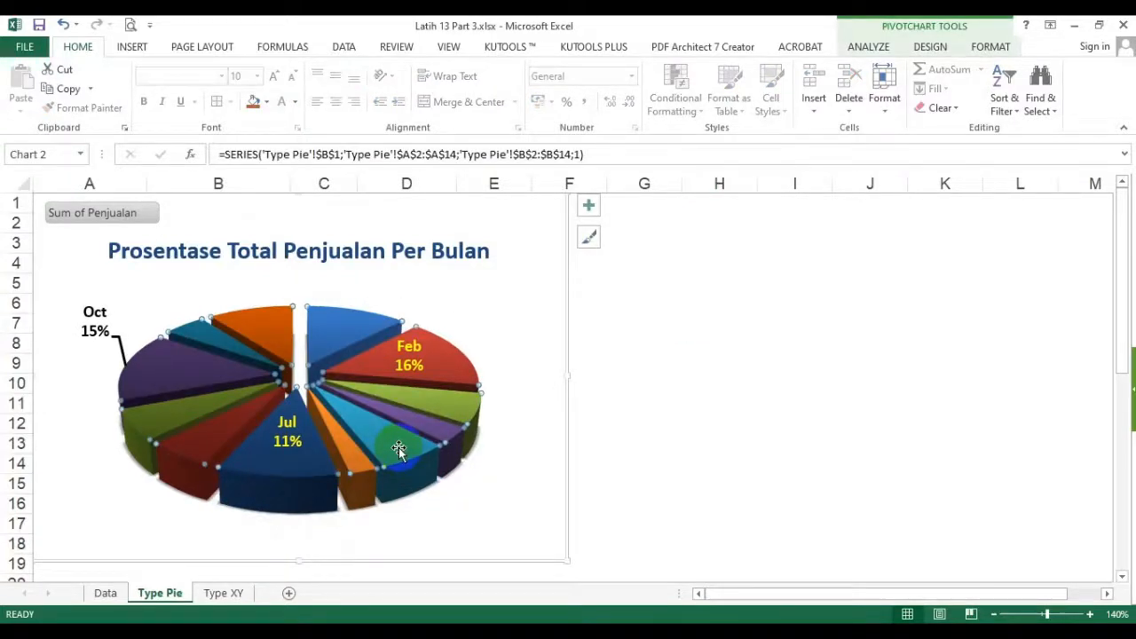
pyautogui.hotkey('ctrl', 'z')
pyautogui.click(644, 427)
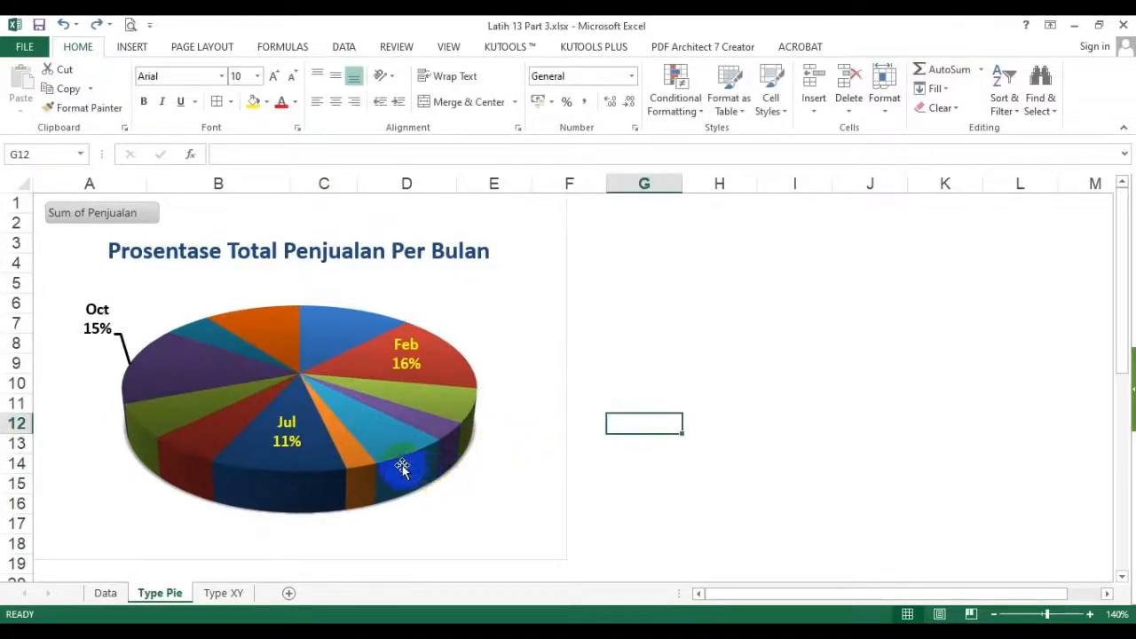
# - Pull the Oct, Feb and Jul slices individually outward so each stands clearly apart from the rest of the pie
pyautogui.click(356, 453)
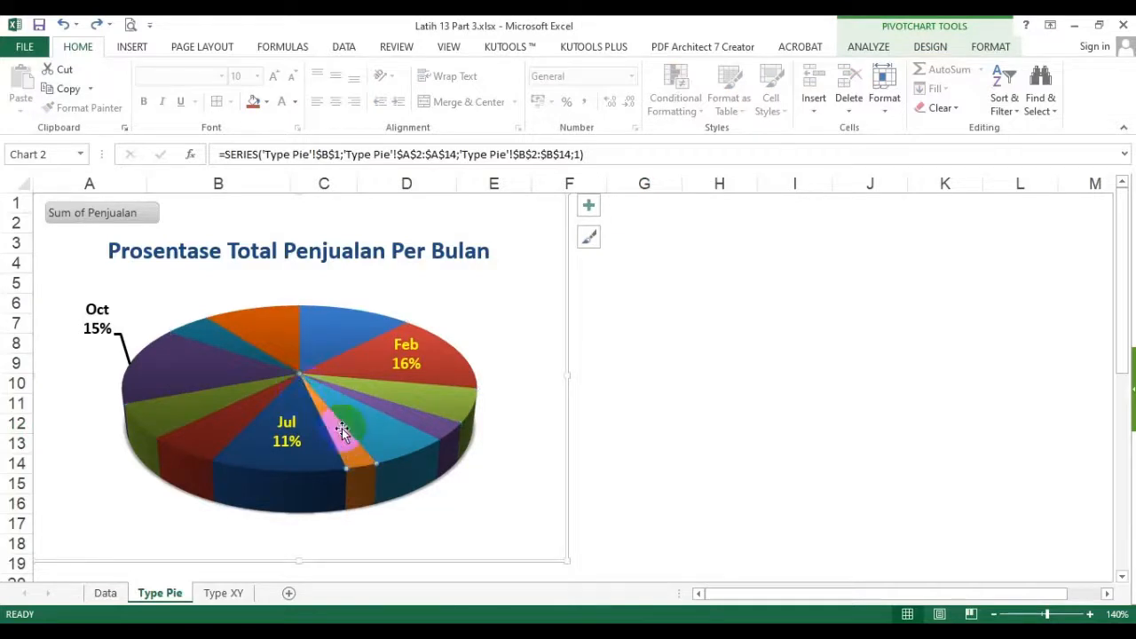
pyautogui.moveTo(351, 451)
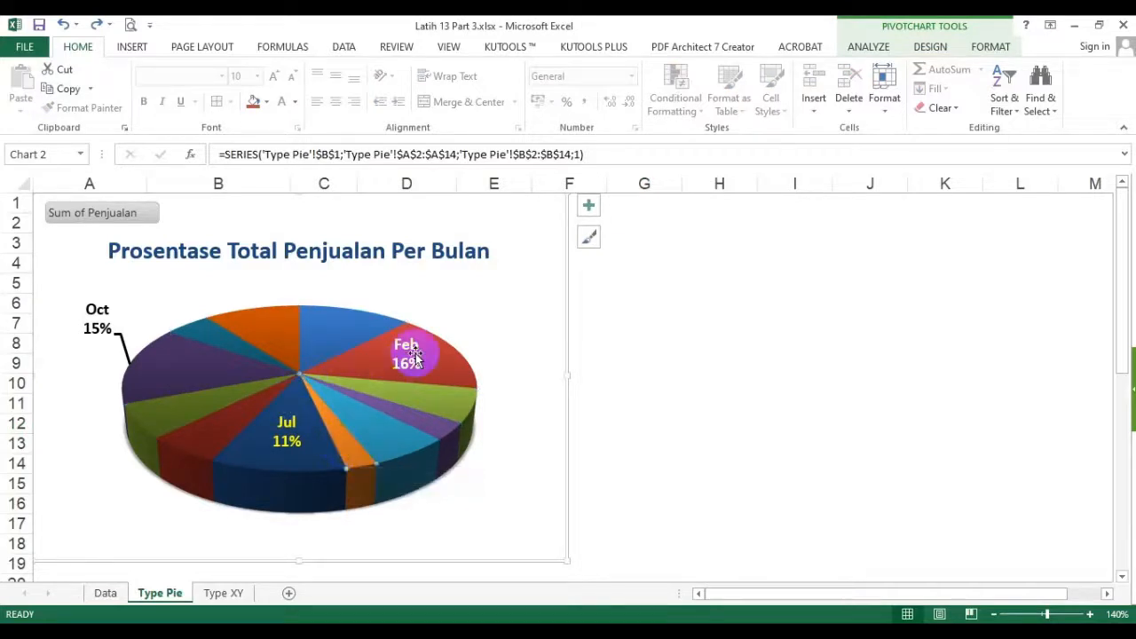
pyautogui.click(178, 367)
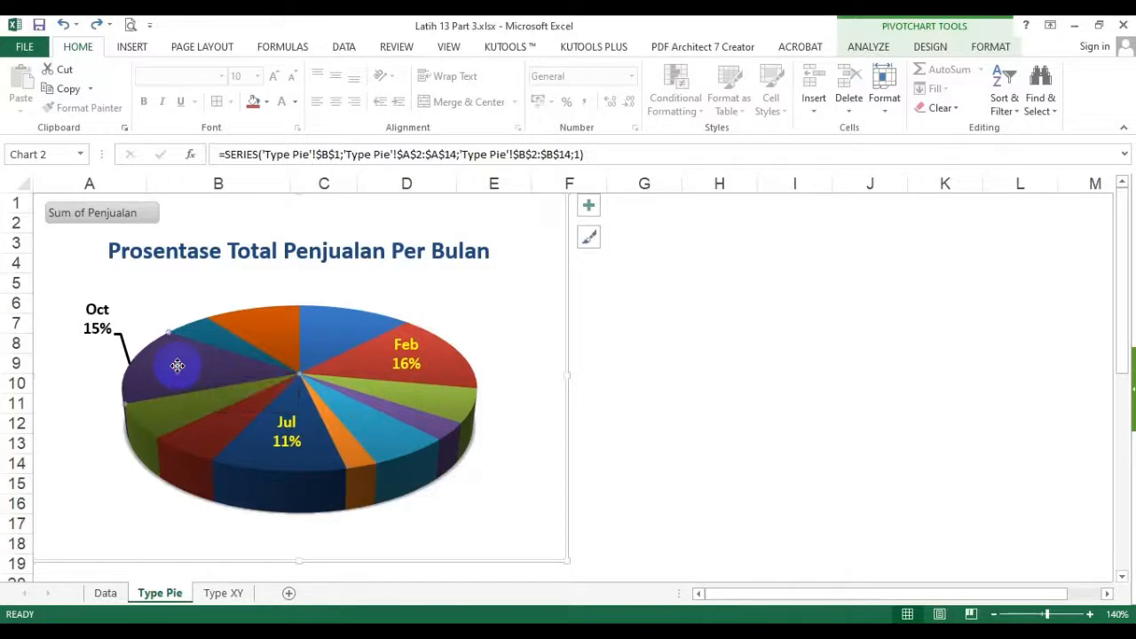
pyautogui.moveTo(165, 366); pyautogui.dragTo(108, 365)
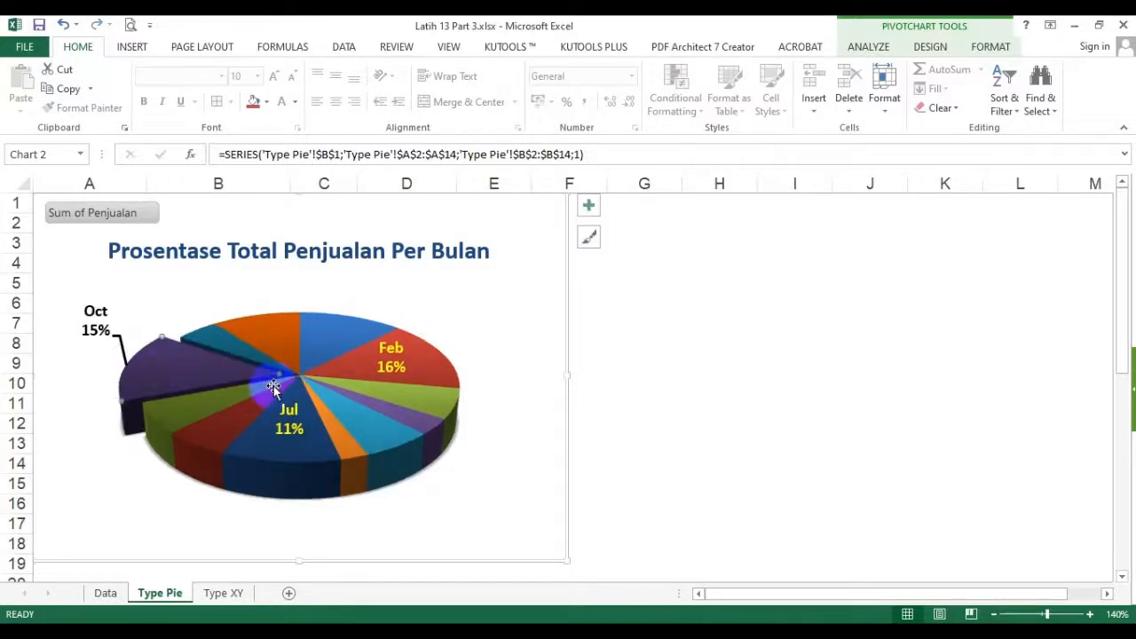
pyautogui.click(430, 369)
pyautogui.moveTo(429, 363); pyautogui.dragTo(469, 363)
pyautogui.moveTo(286, 450); pyautogui.dragTo(283, 473)
pyautogui.moveTo(432, 367); pyautogui.dragTo(484, 360)
pyautogui.moveTo(251, 380); pyautogui.dragTo(154, 372)
# - Move the Feb data label outside the pie, up and to the right of its red slice, and color its text black
pyautogui.click(418, 362)
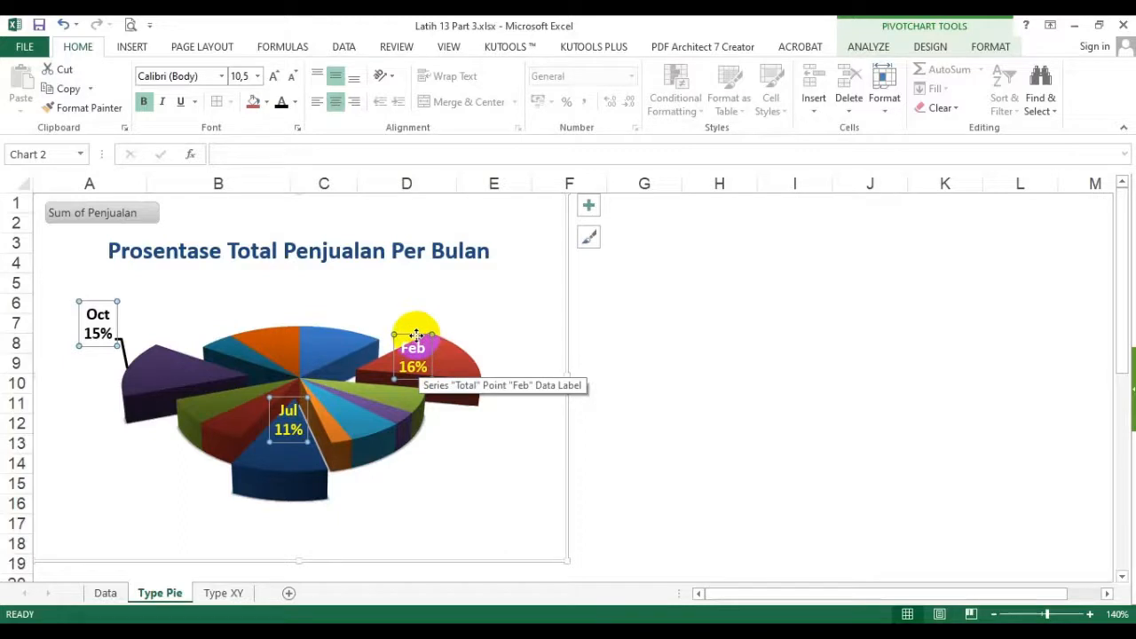
pyautogui.moveTo(416, 336); pyautogui.dragTo(501, 438)
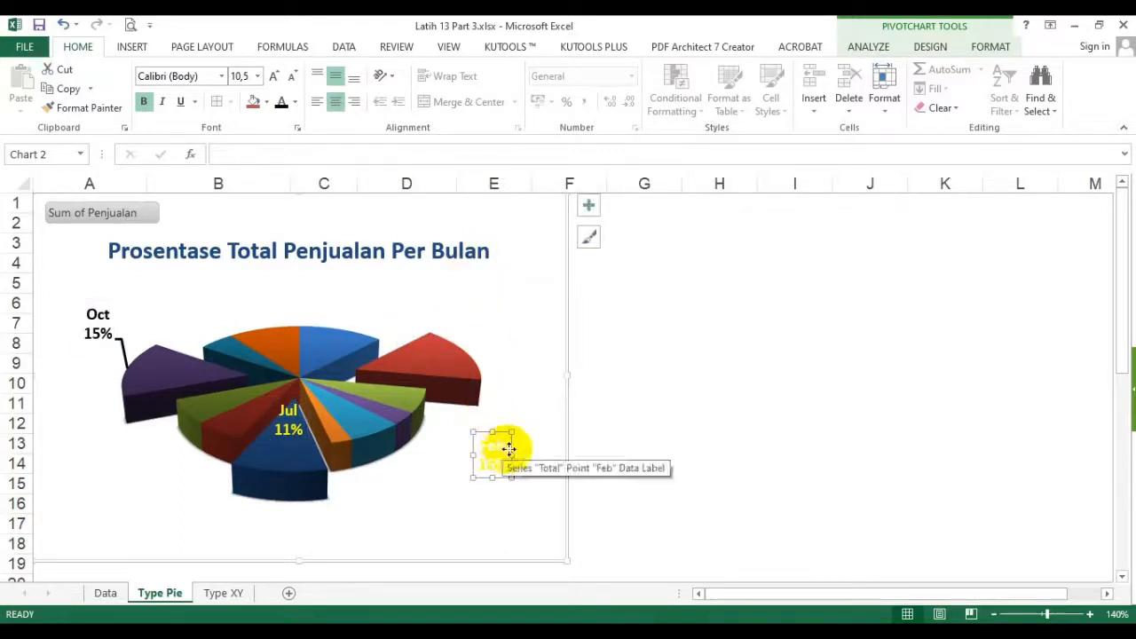
pyautogui.moveTo(510, 449); pyautogui.dragTo(526, 297)
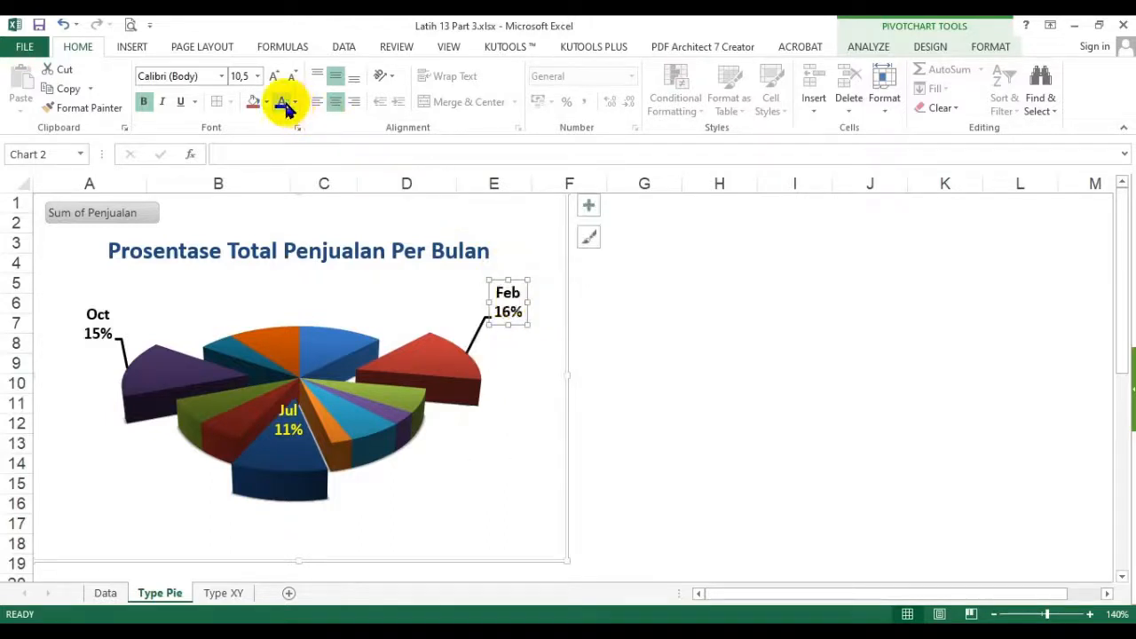
# - Move the Jul data label down so it sits well inside its separated dark blue slice
pyautogui.click(295, 434)
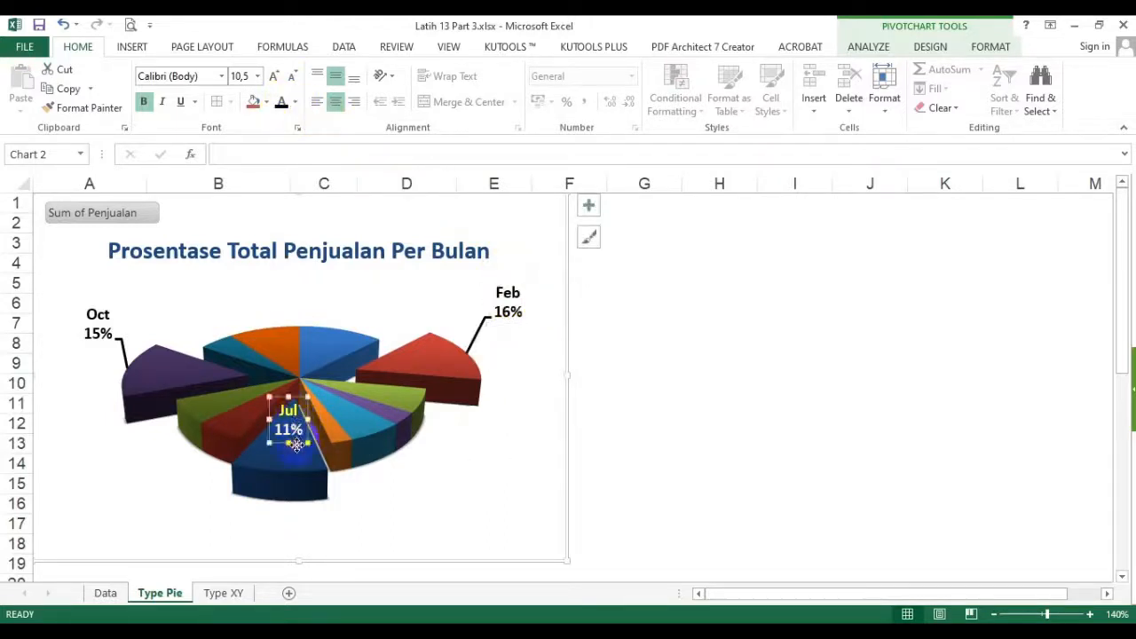
pyautogui.moveTo(296, 446); pyautogui.dragTo(291, 468)
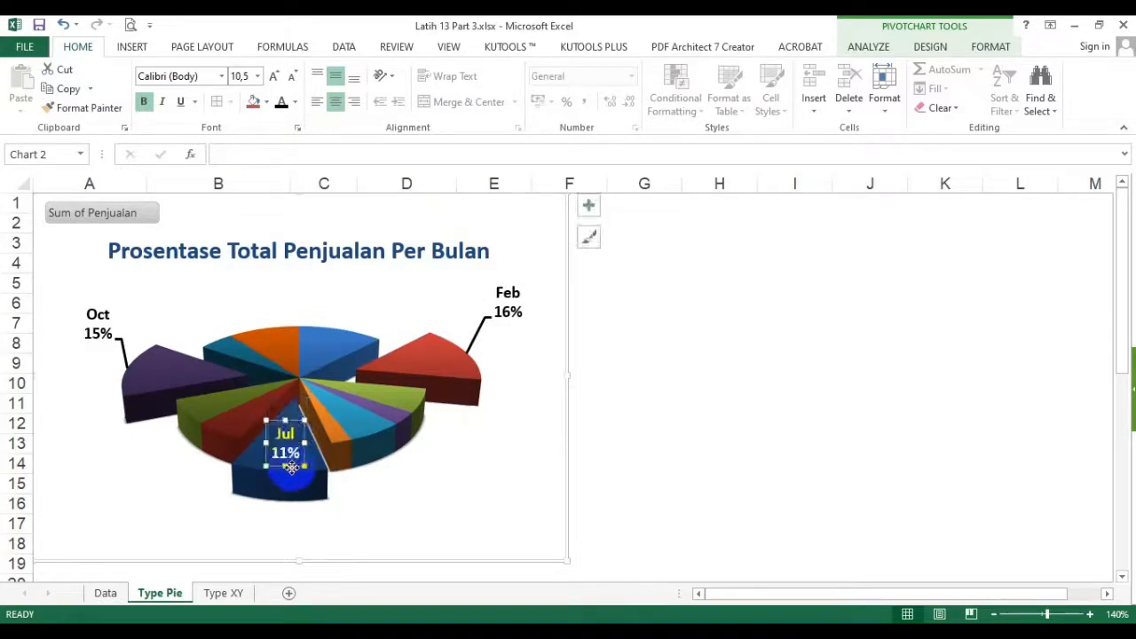
pyautogui.click(442, 451)
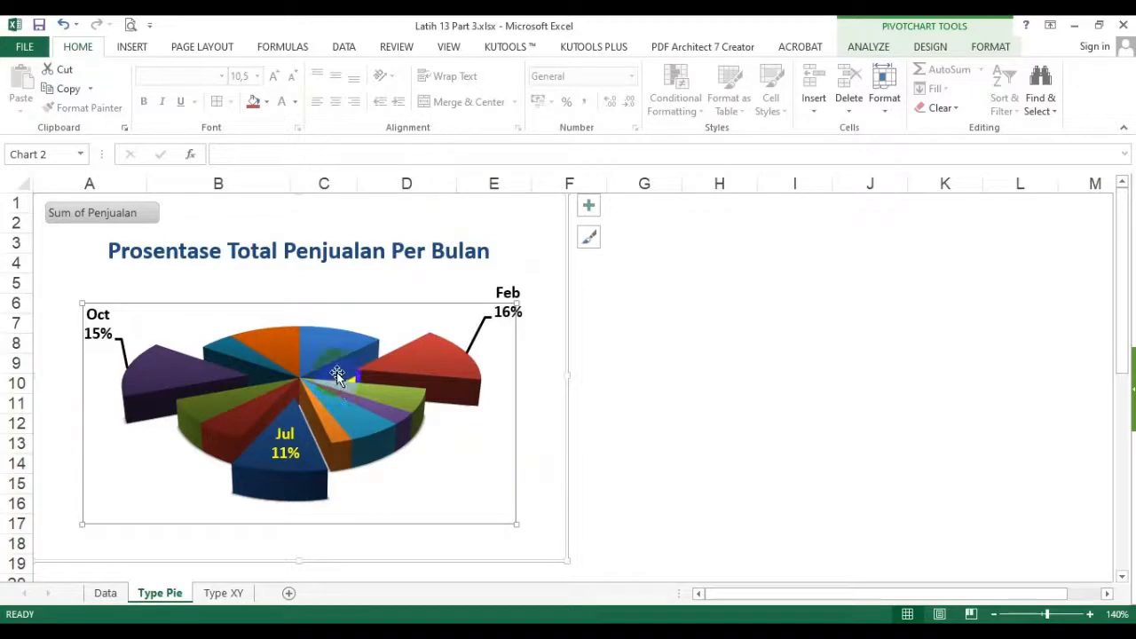
pyautogui.click(521, 212)
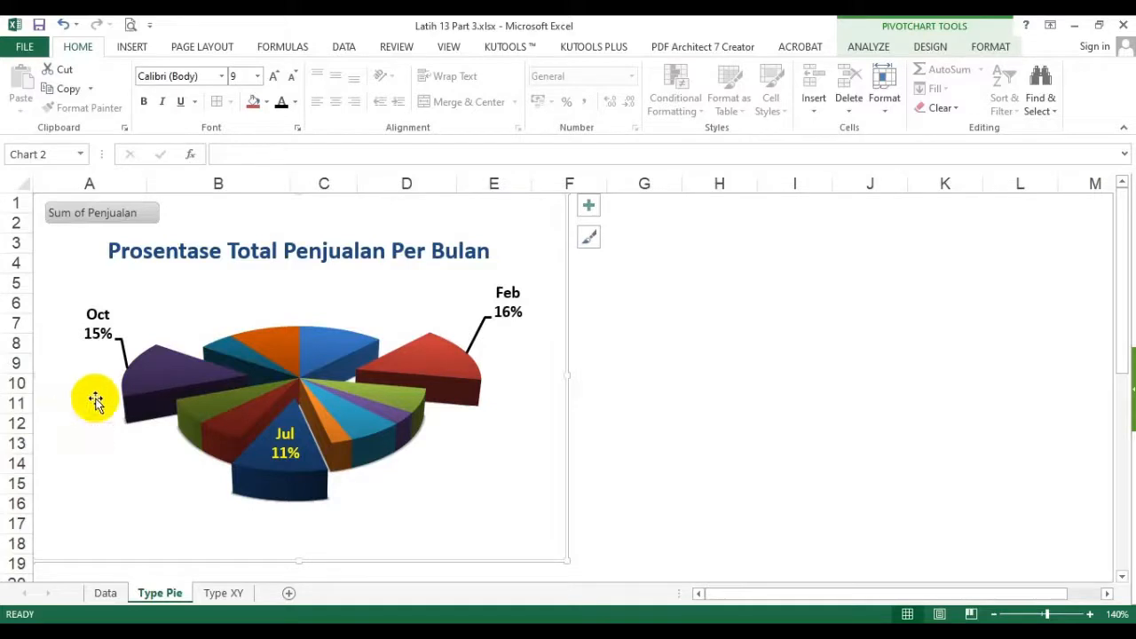
# - Fill only the Jan slice with the standard green color
pyautogui.moveTo(221, 386)
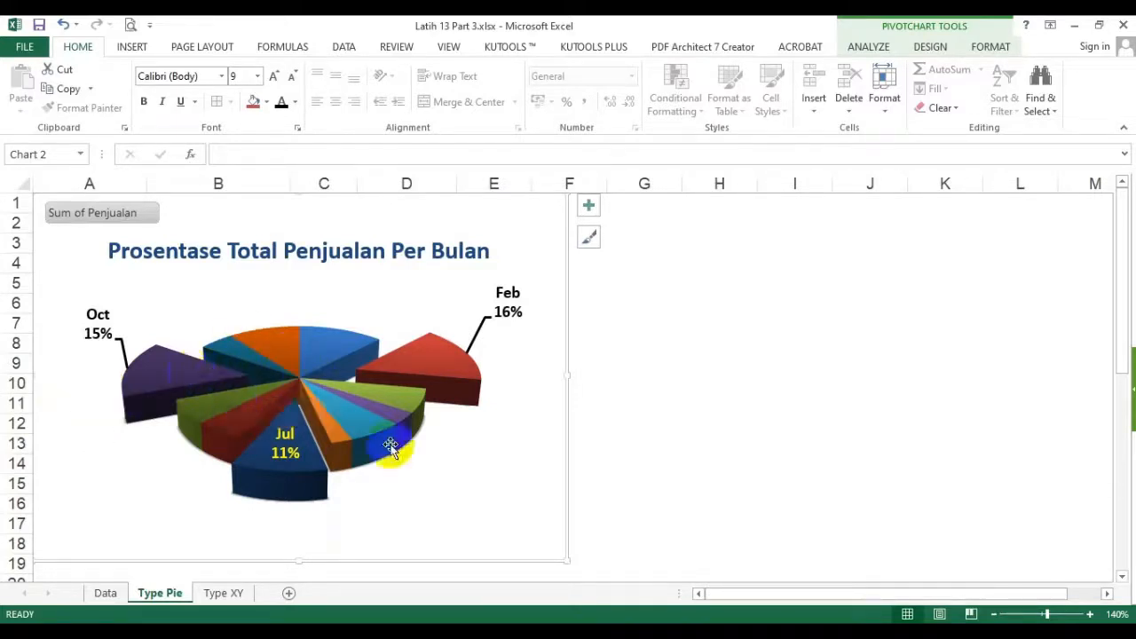
pyautogui.moveTo(185, 414)
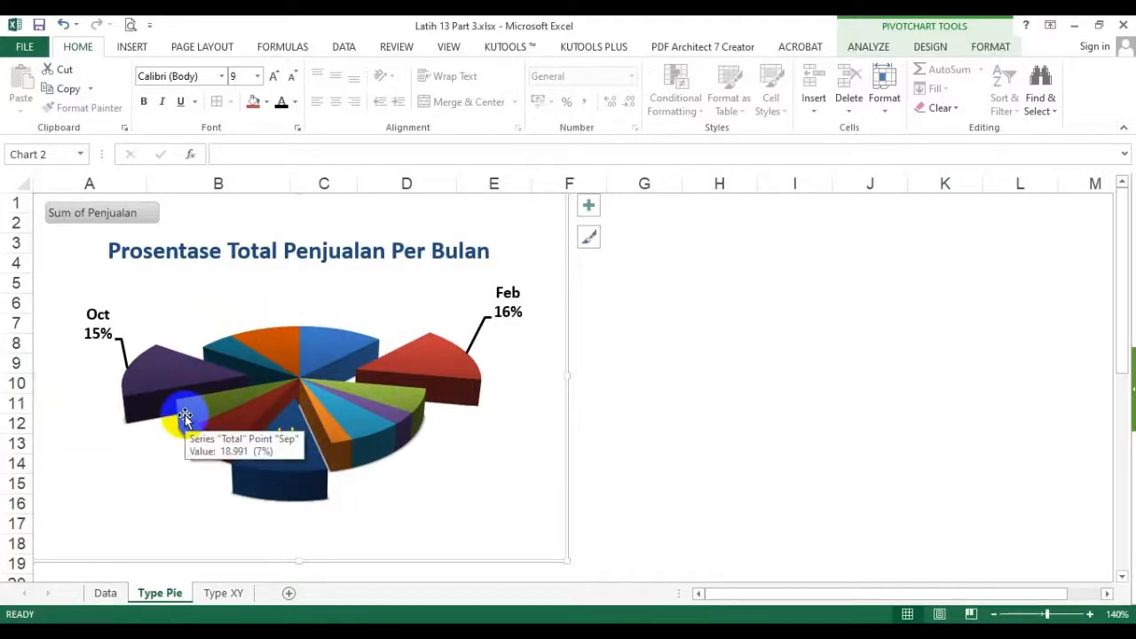
pyautogui.click(305, 341)
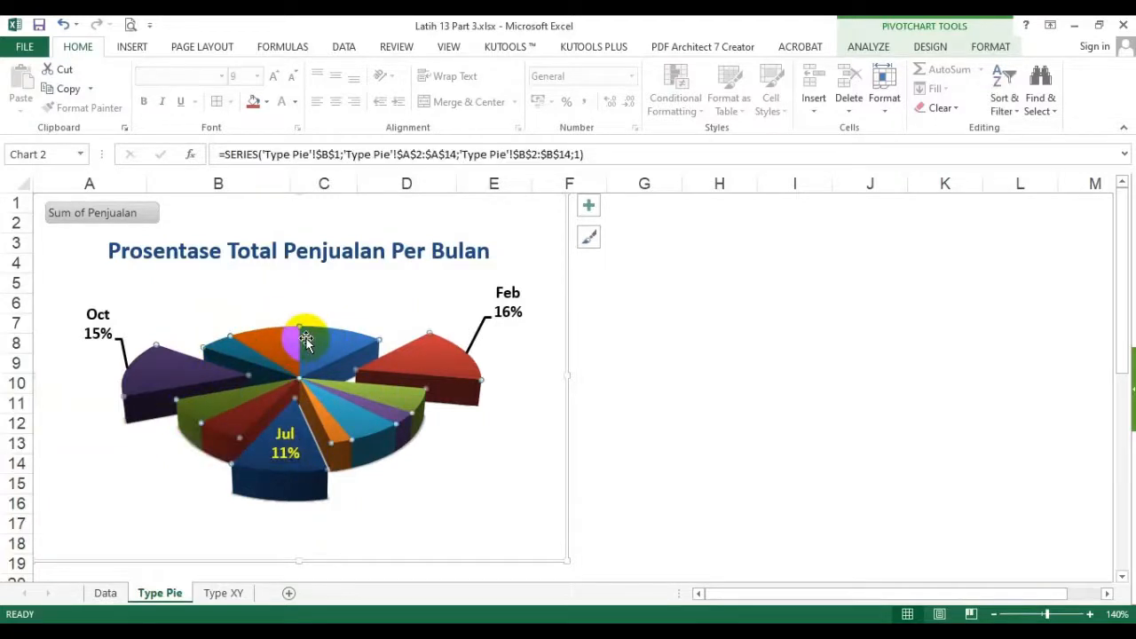
pyautogui.click(990, 46)
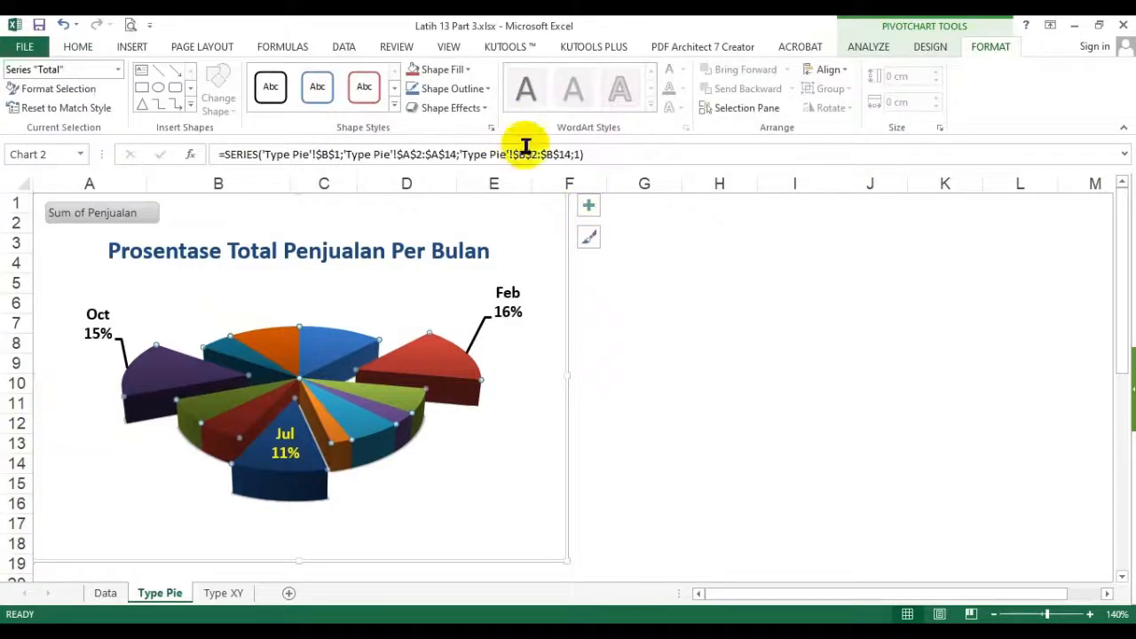
pyautogui.click(448, 70)
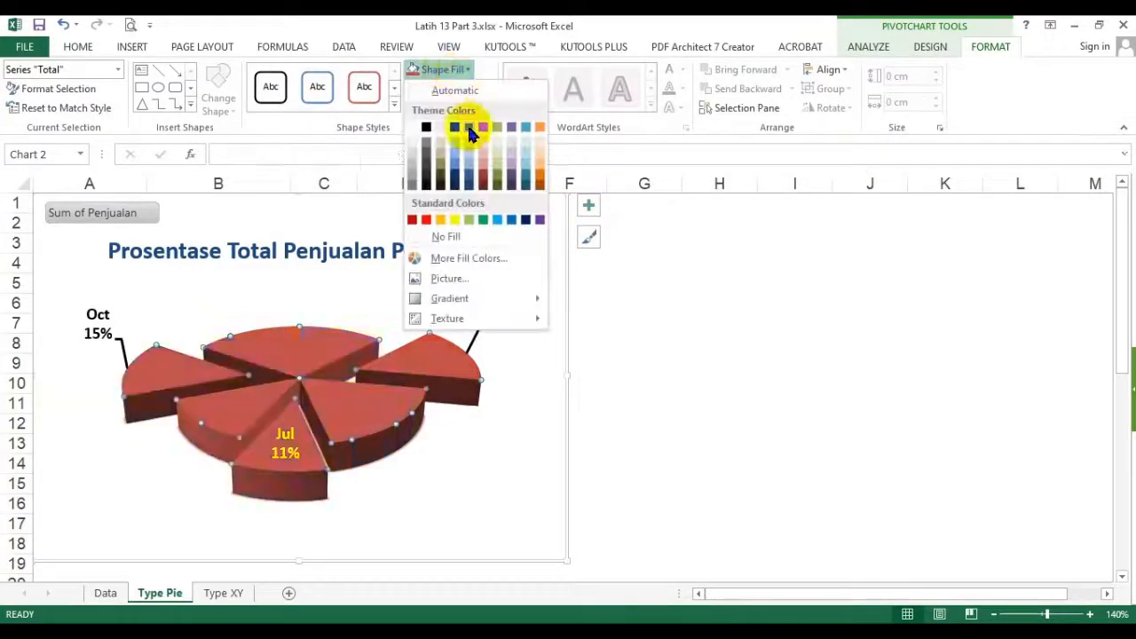
pyautogui.click(468, 34)
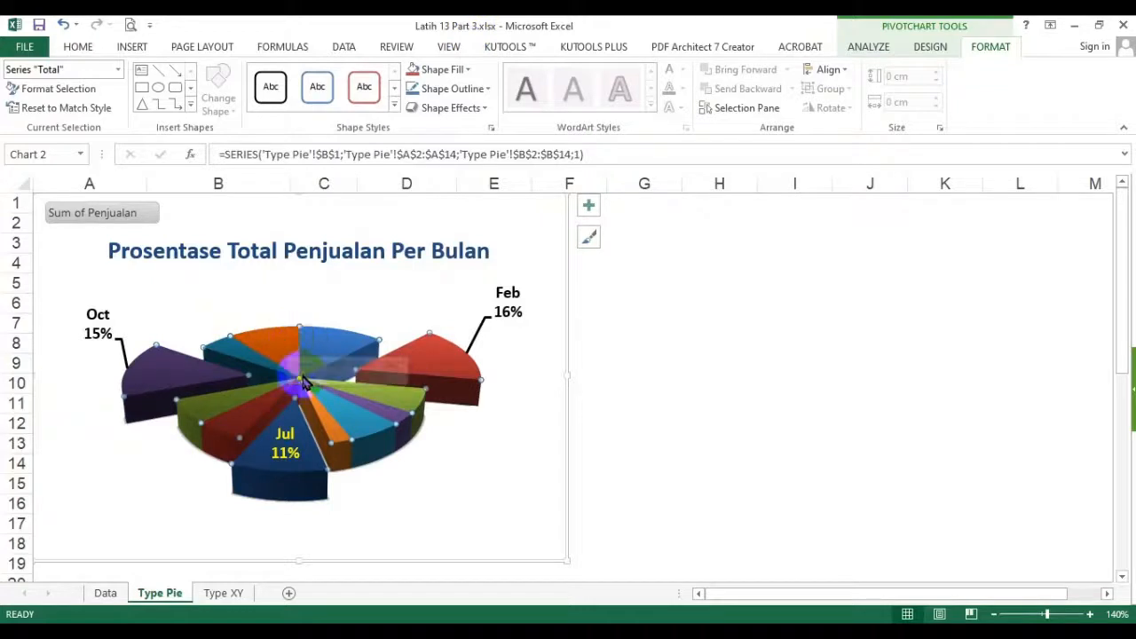
pyautogui.moveTo(291, 342)
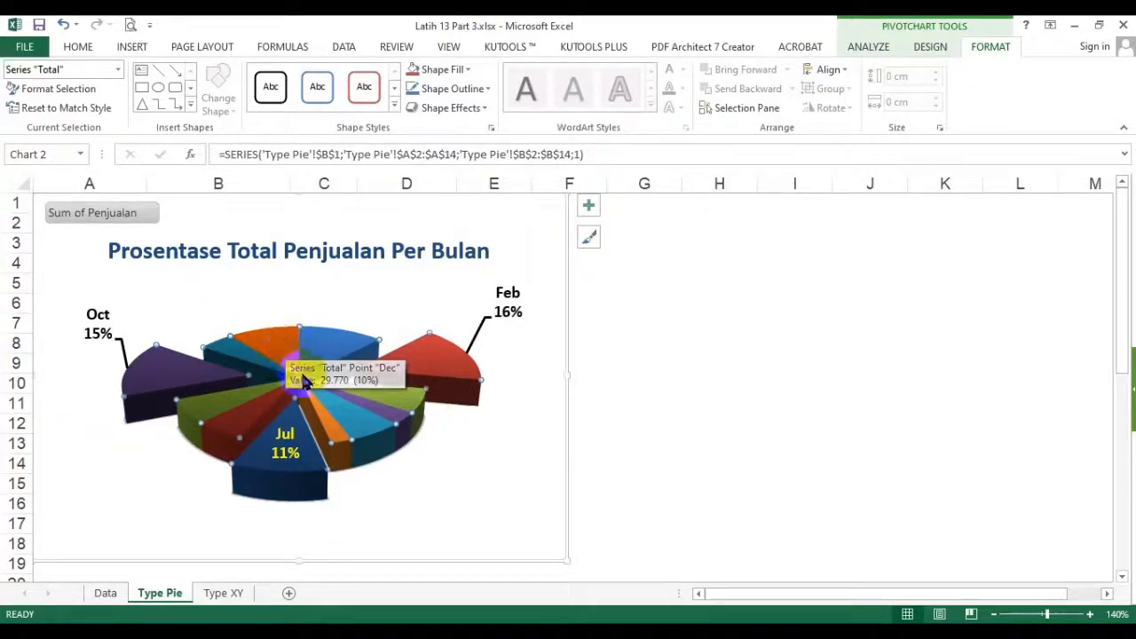
pyautogui.click(327, 346)
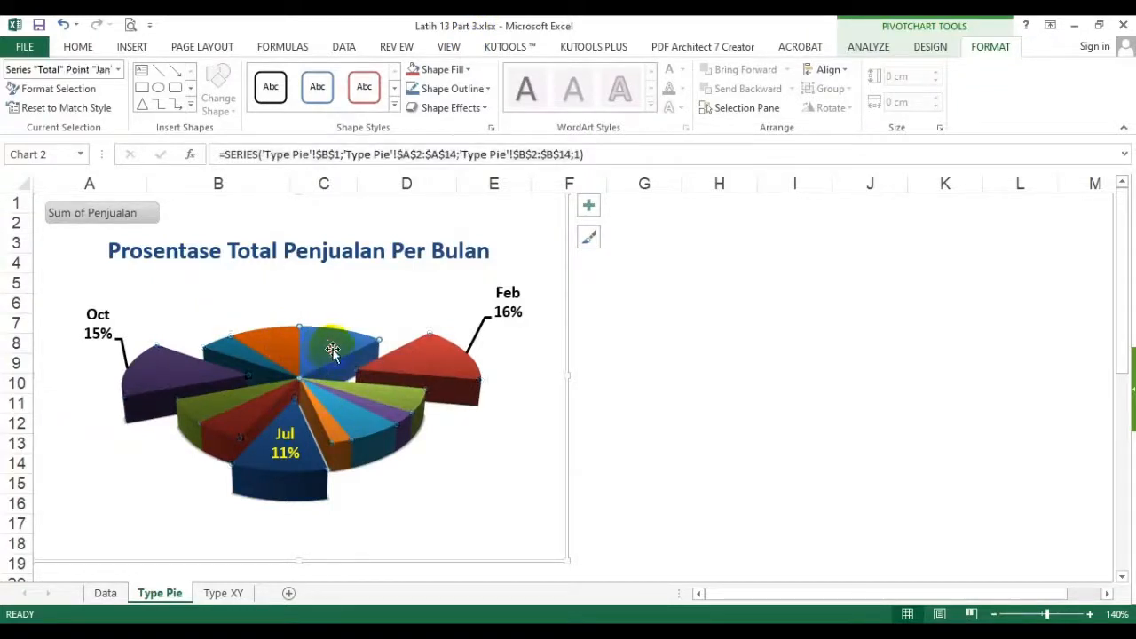
pyautogui.click(467, 69)
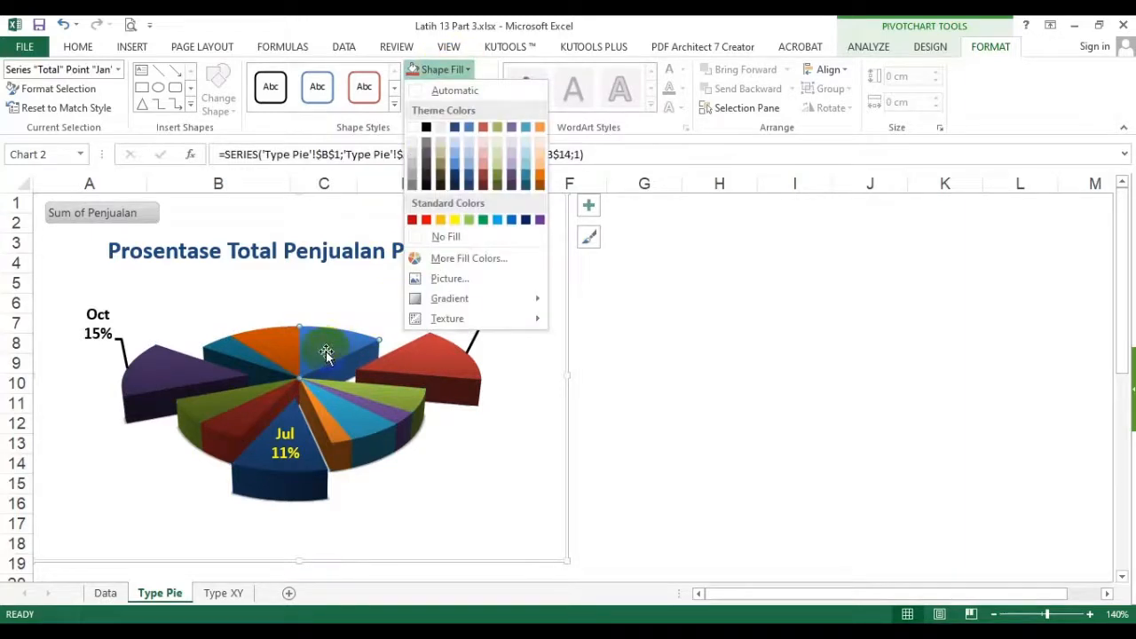
pyautogui.click(484, 219)
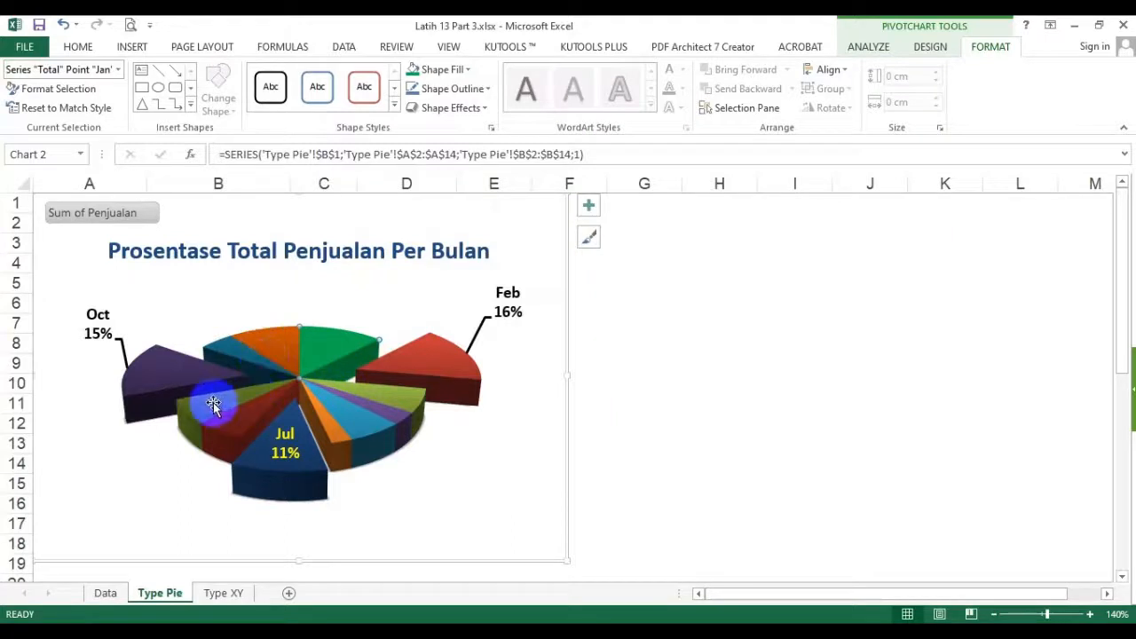
pyautogui.moveTo(205, 401)
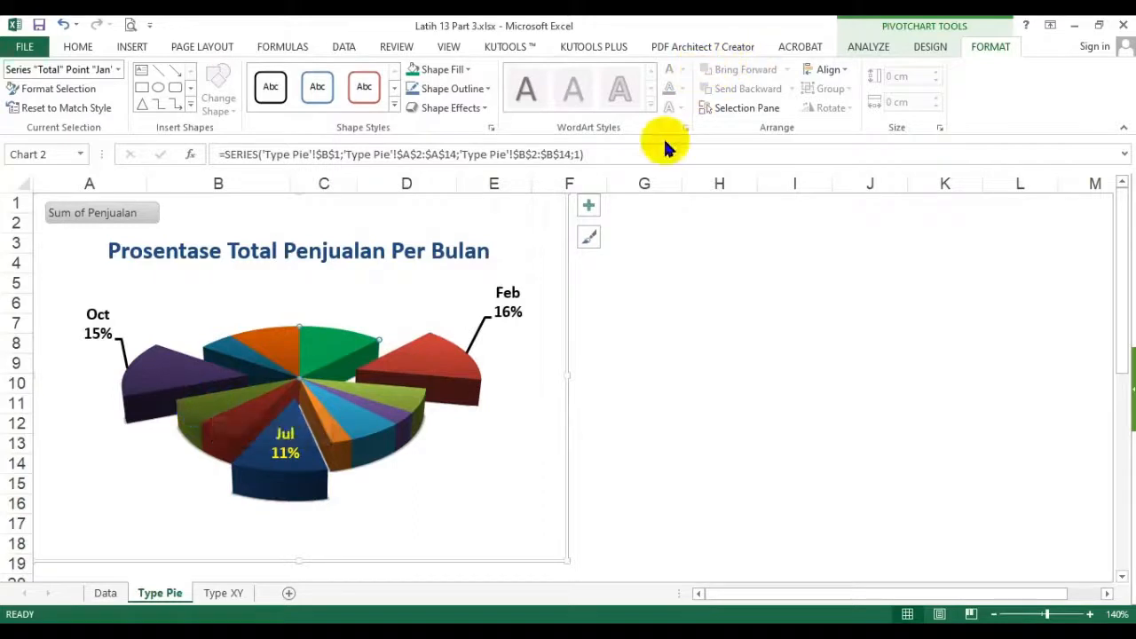
pyautogui.click(931, 50)
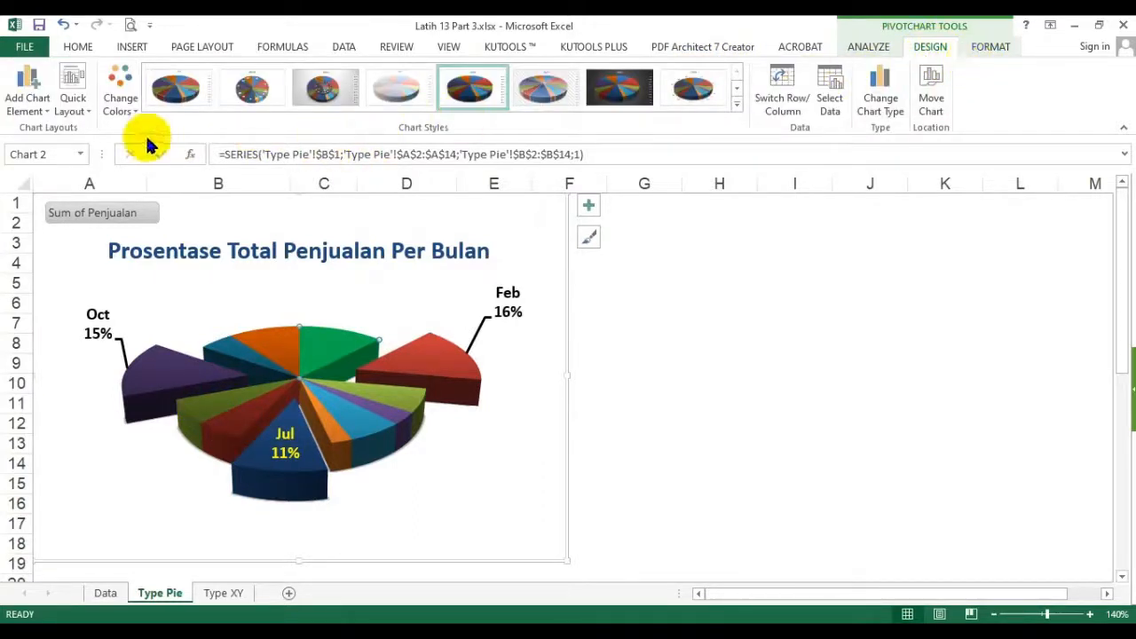
pyautogui.click(122, 107)
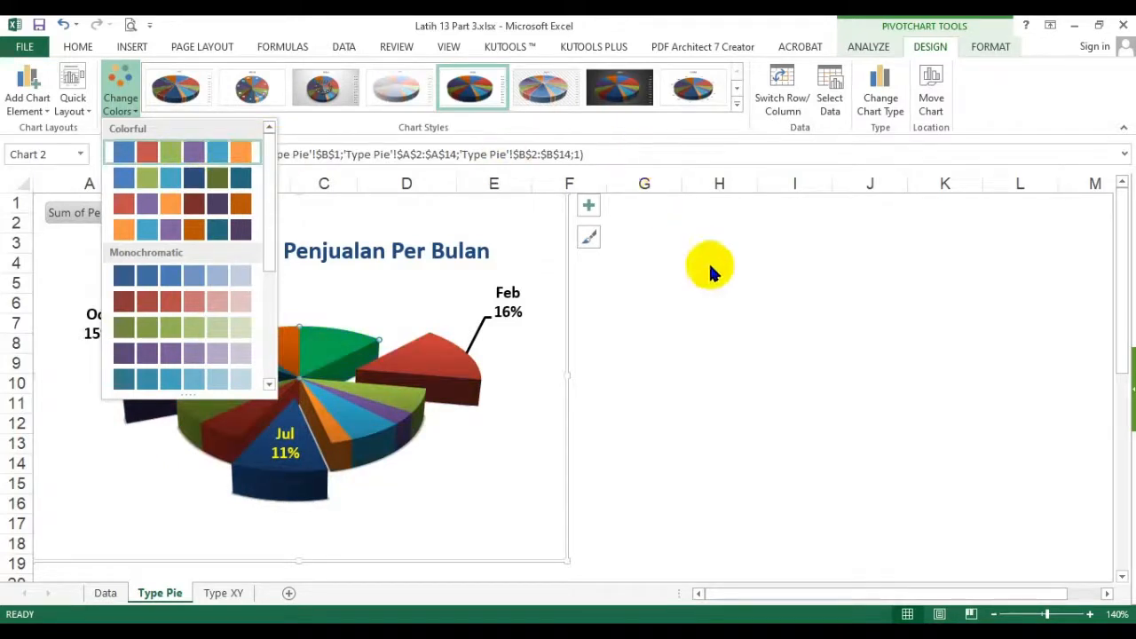
pyautogui.click(790, 25)
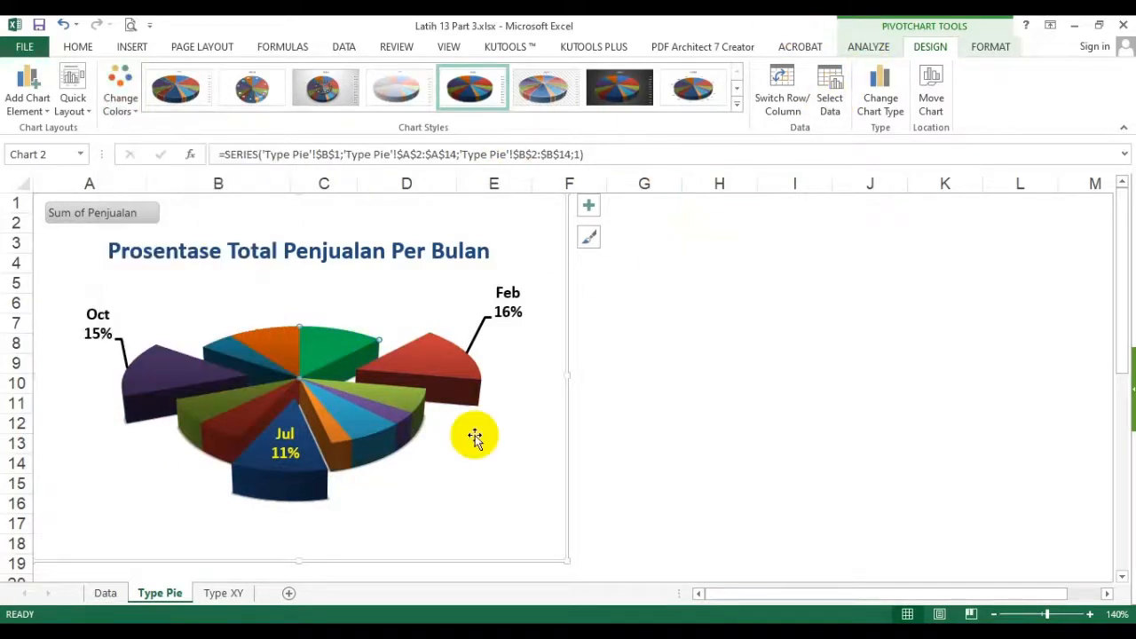
# - Fill only the Mar slice with the standard red color, and deselect the chart
pyautogui.click(990, 46)
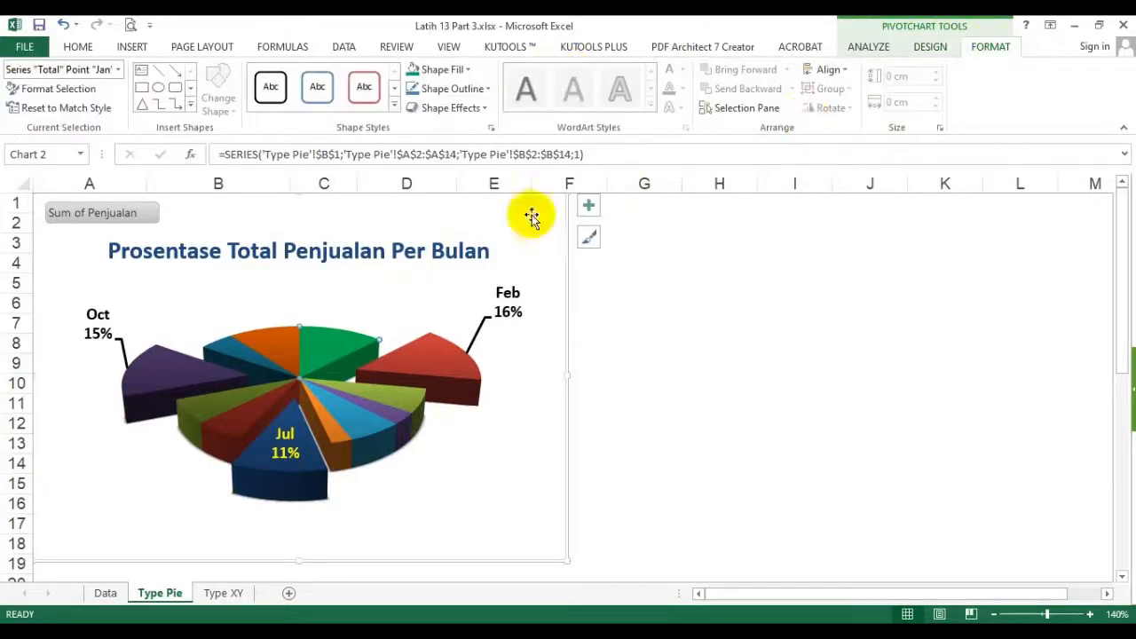
pyautogui.click(462, 69)
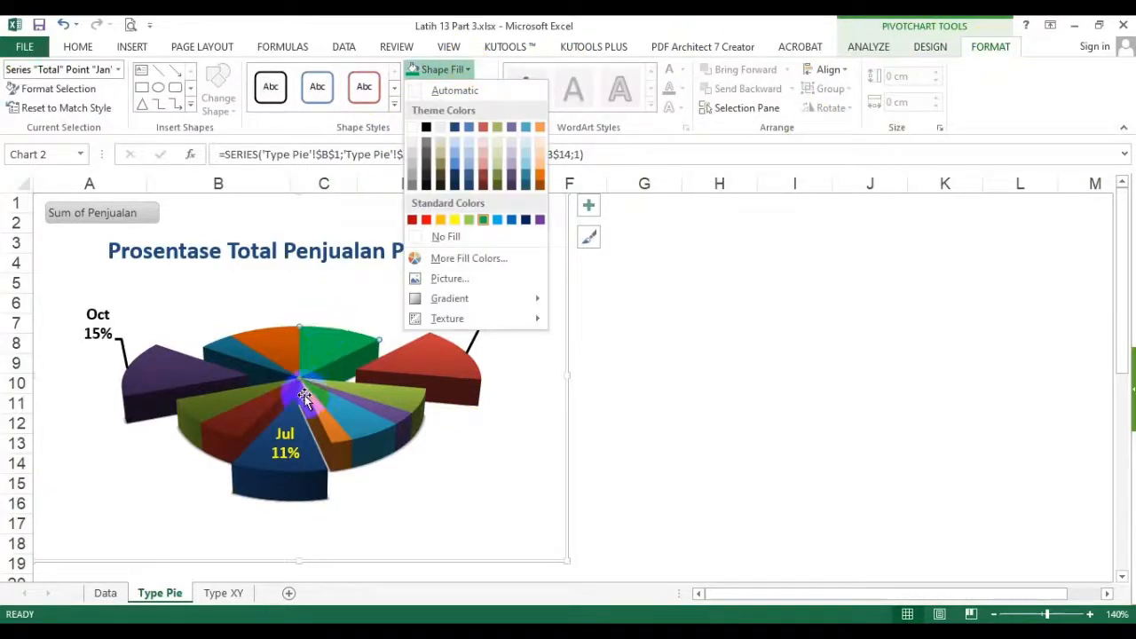
pyautogui.click(406, 395)
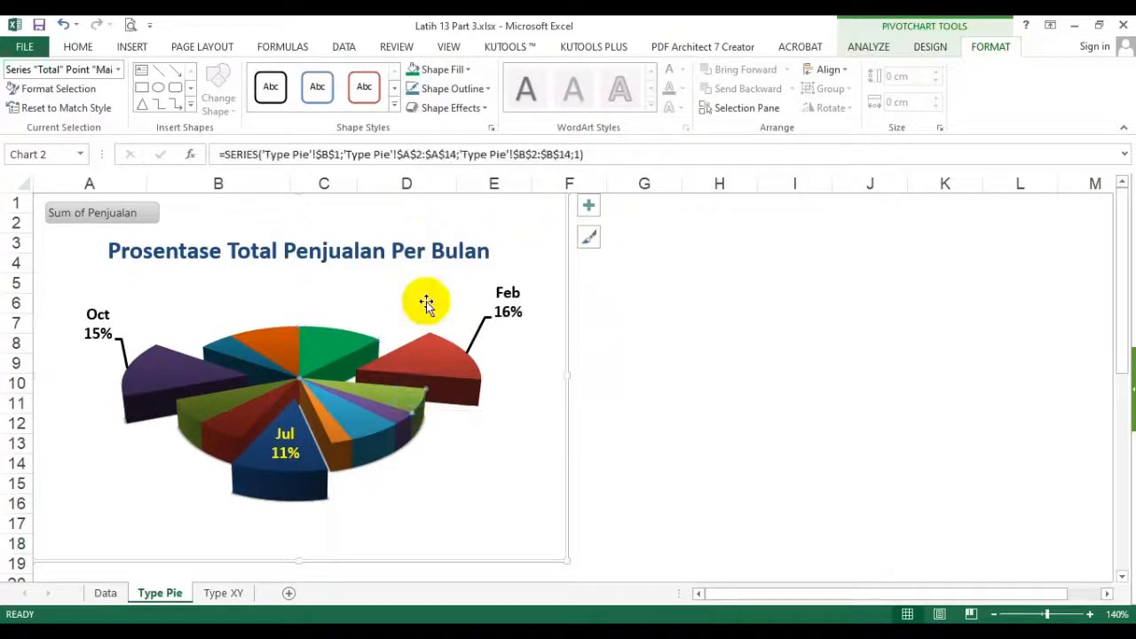
pyautogui.click(470, 70)
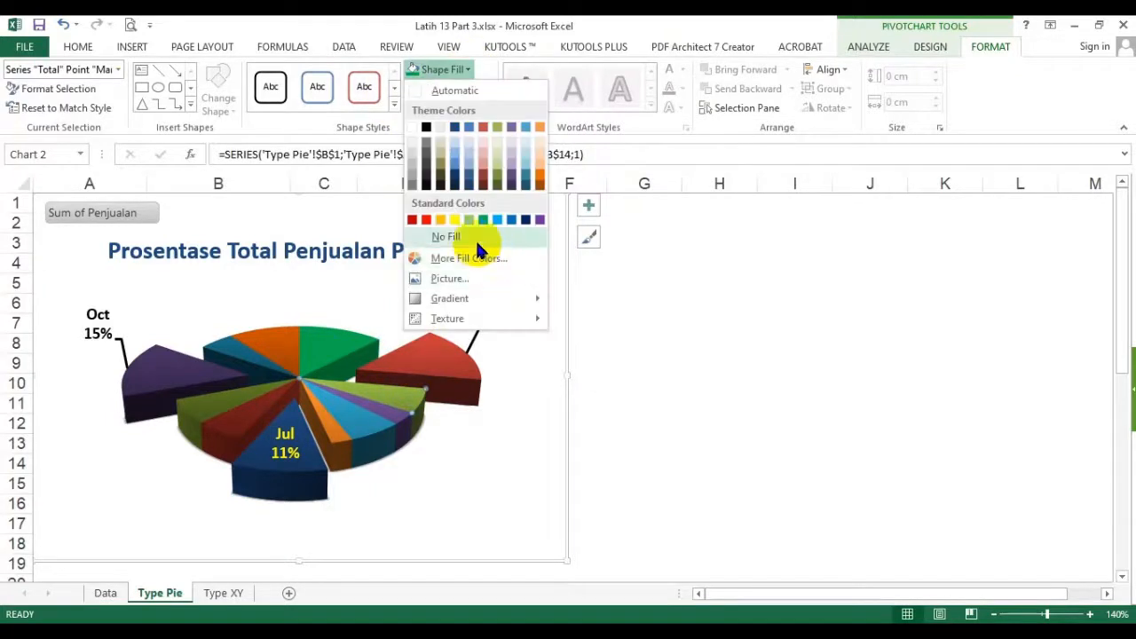
pyautogui.click(428, 219)
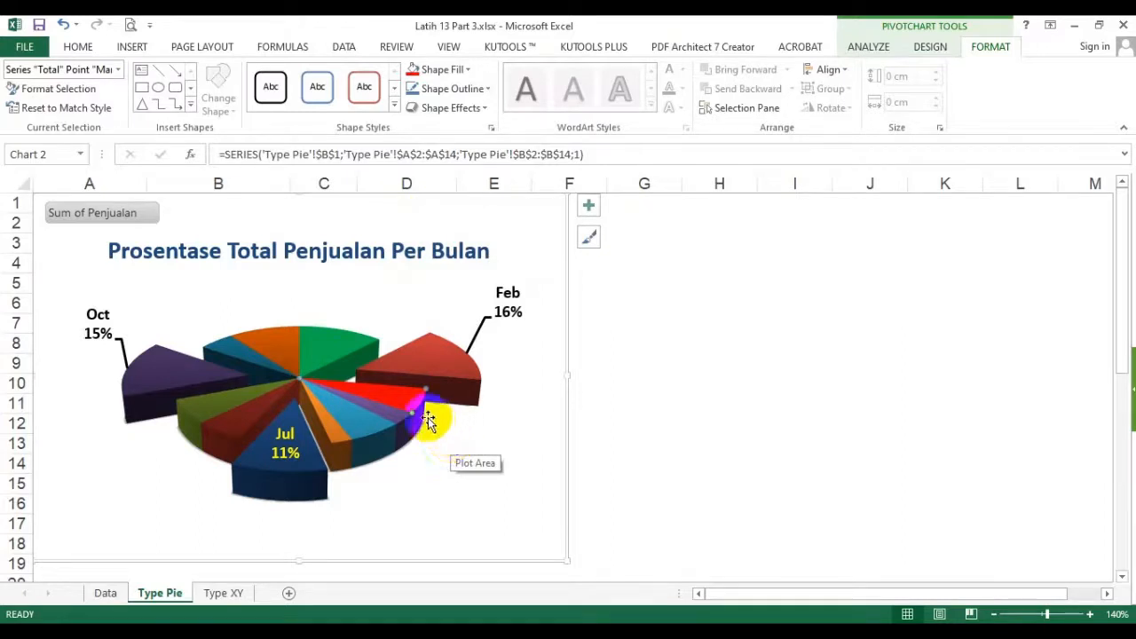
pyautogui.click(705, 341)
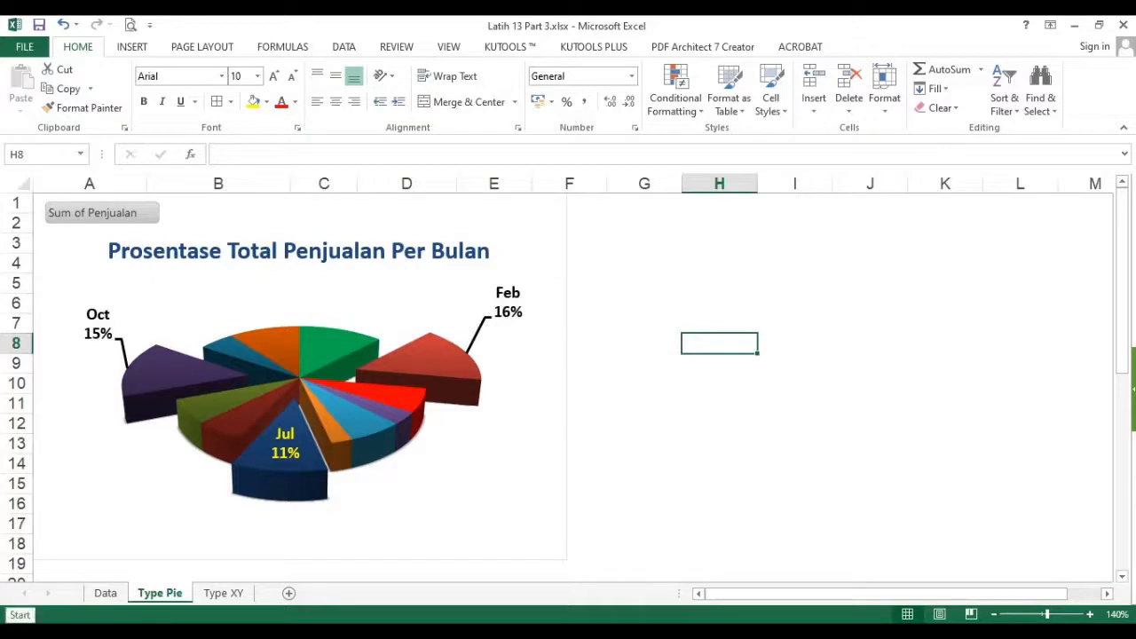
# - Move the pie chart beside the PivotTable, starting near column D, so it no longer covers the data, and open the Type XY sheet
pyautogui.moveTo(88, 484); pyautogui.dragTo(387, 464)
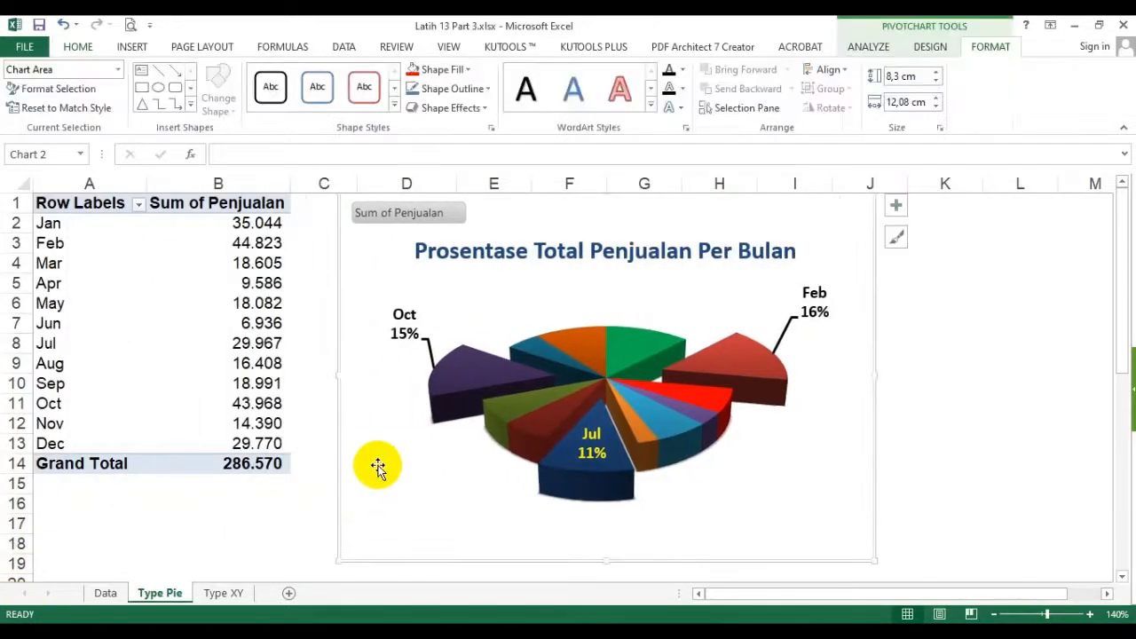
pyautogui.click(279, 499)
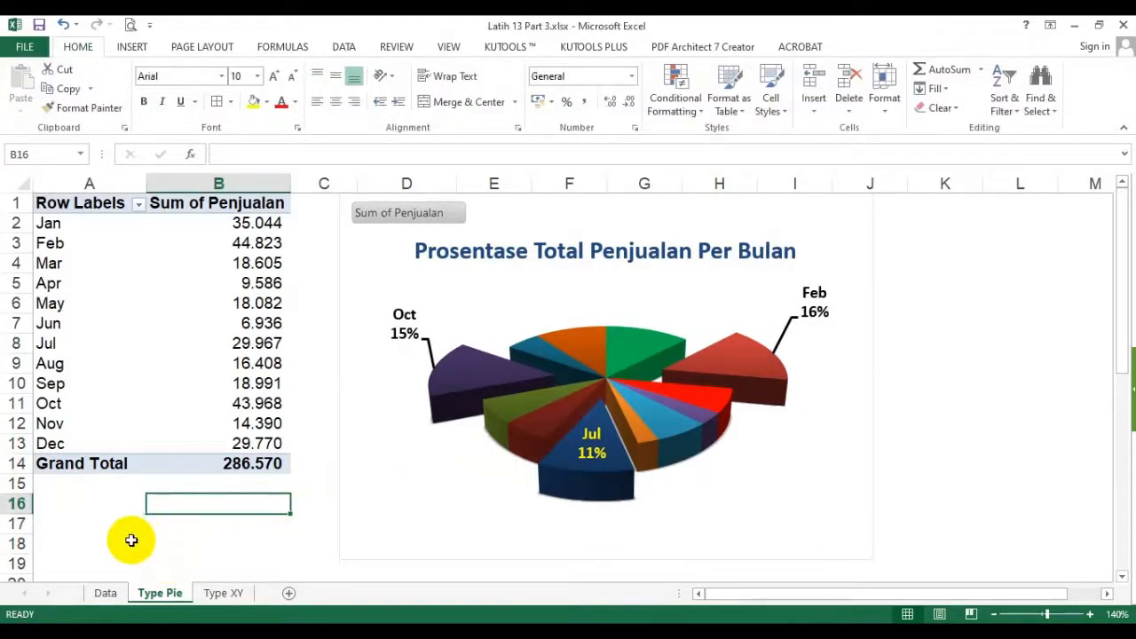
pyautogui.click(224, 593)
# - Examine the paired SUMBU X and SUMBU Y coordinates in A1:B12 on the Type XY sheet
pyautogui.click(238, 379)
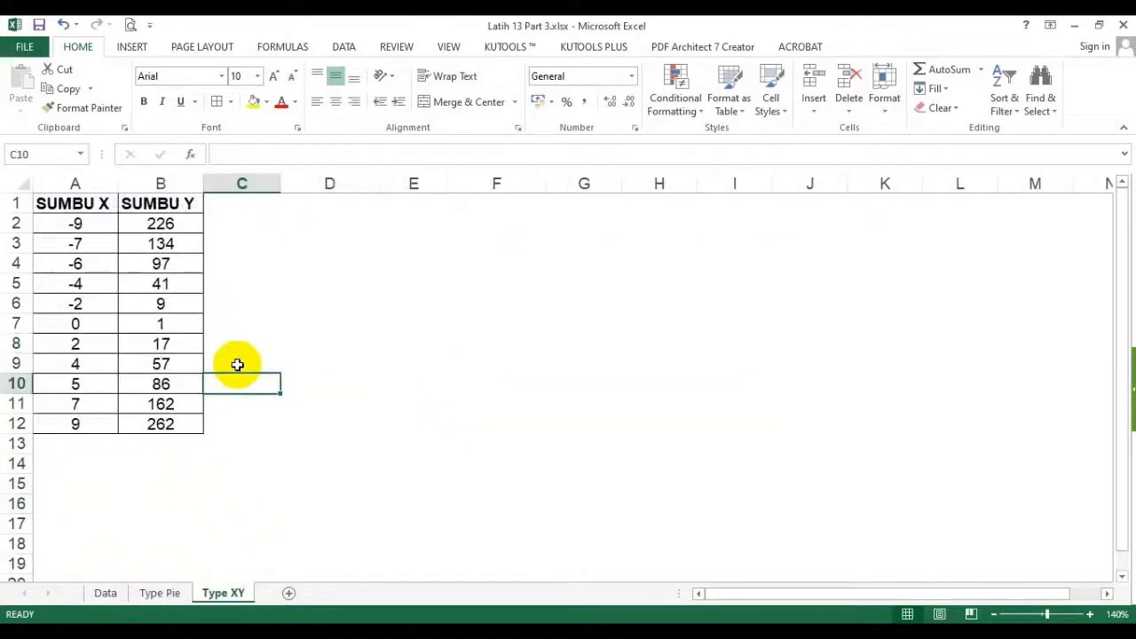
pyautogui.moveTo(81, 207); pyautogui.dragTo(161, 423)
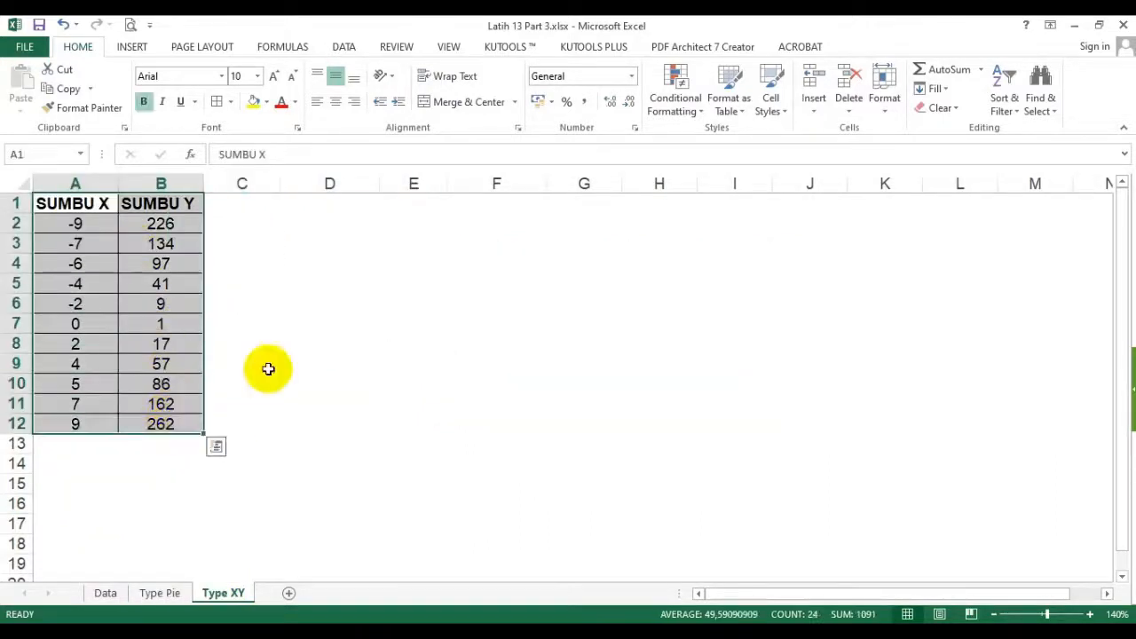
pyautogui.click(314, 322)
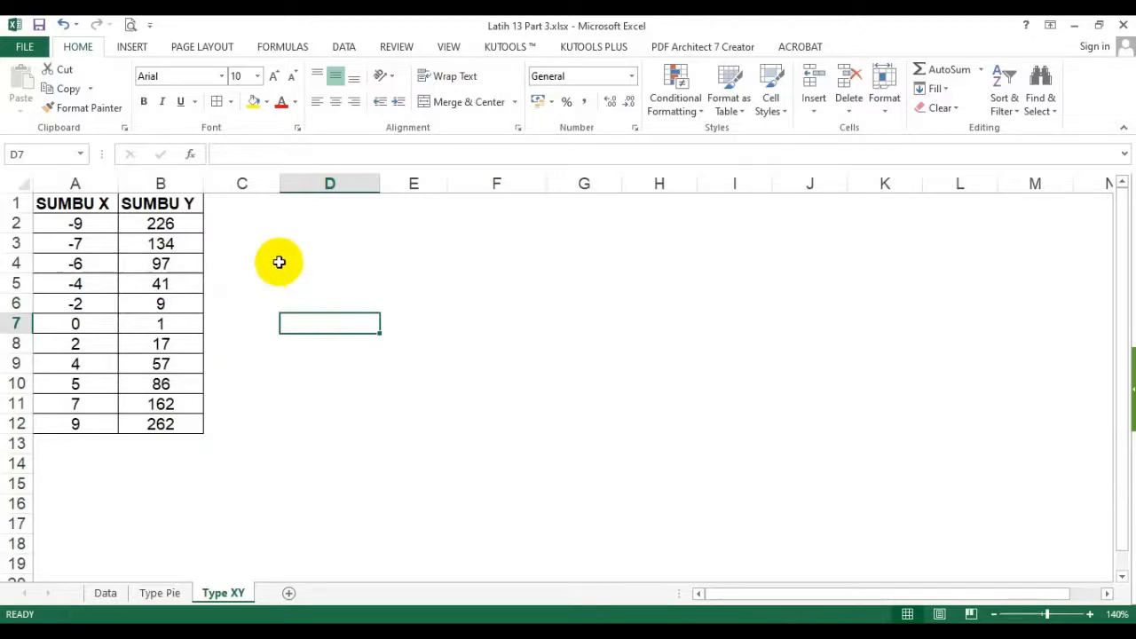
pyautogui.click(292, 224)
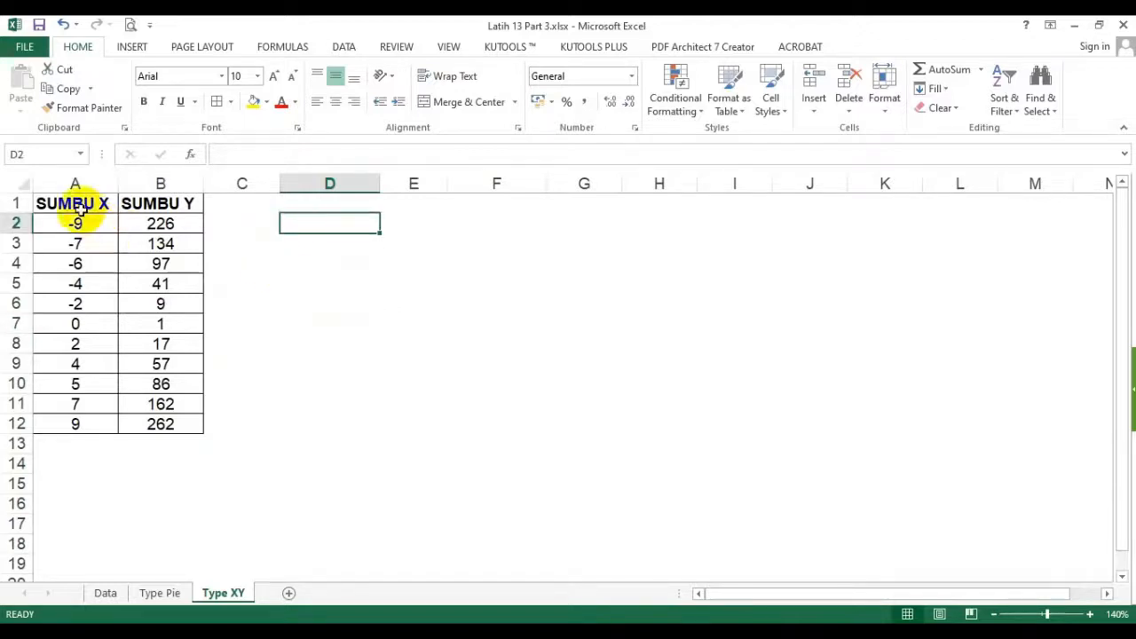
pyautogui.moveTo(78, 206); pyautogui.dragTo(160, 424)
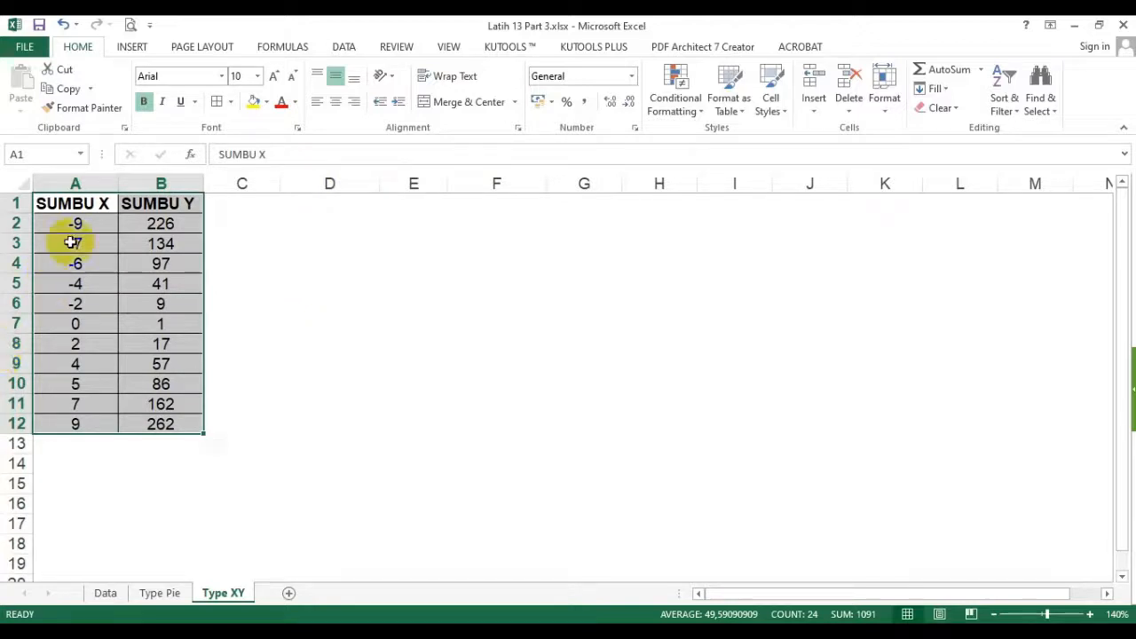
pyautogui.click(374, 260)
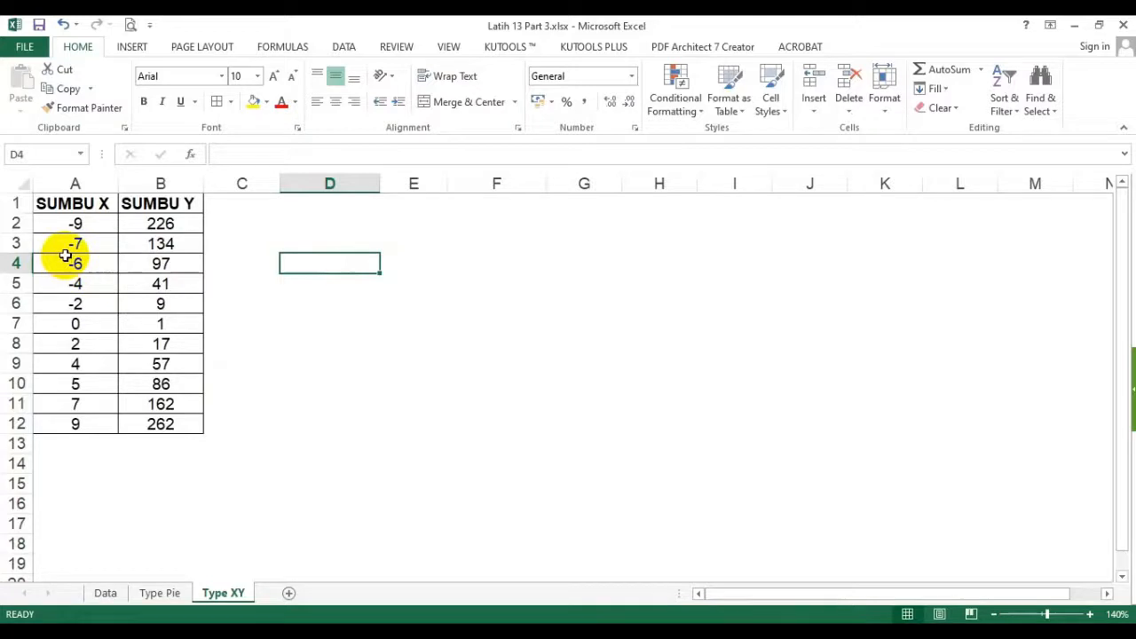
pyautogui.click(265, 228)
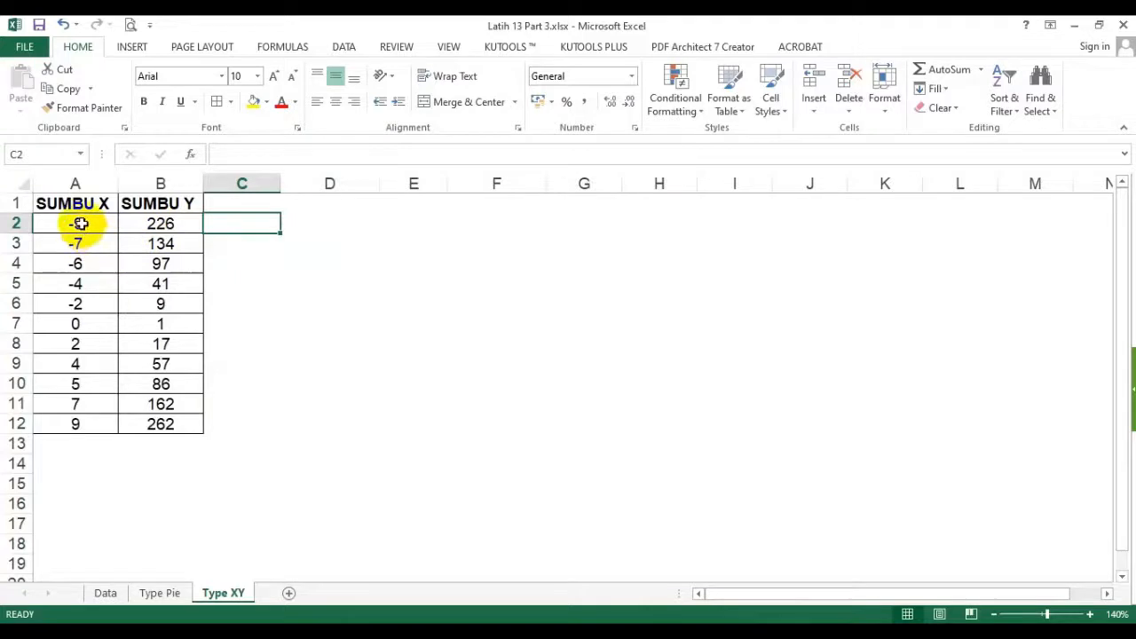
pyautogui.moveTo(80, 224)
pyautogui.mouseDown()
pyautogui.moveTo(94, 287)
pyautogui.moveTo(94, 228)
pyautogui.mouseUp()
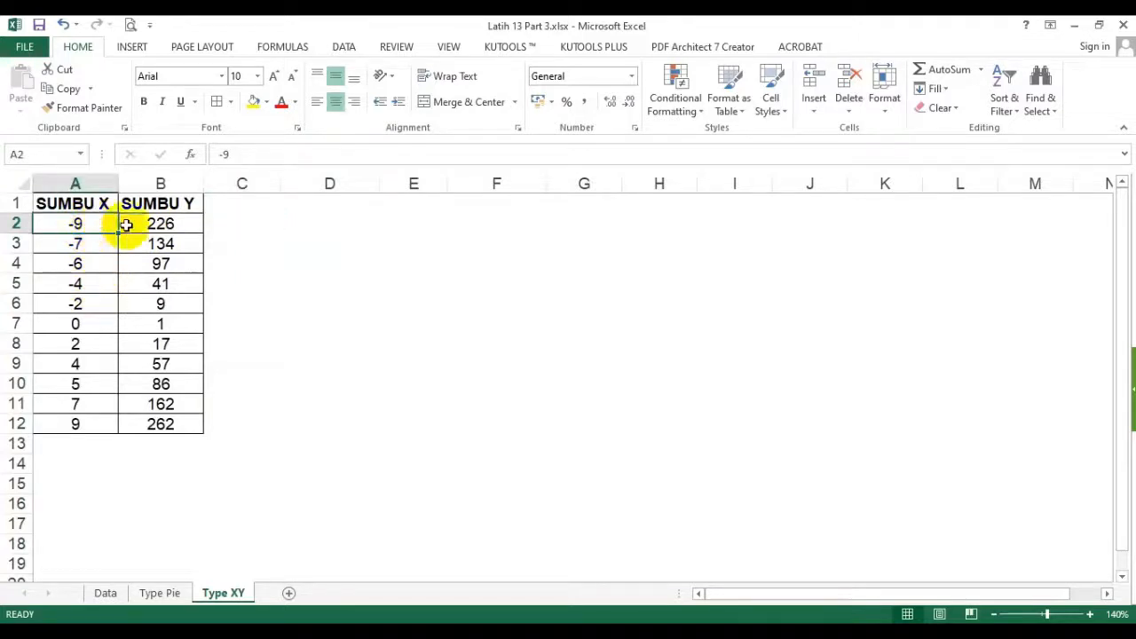
pyautogui.click(177, 224)
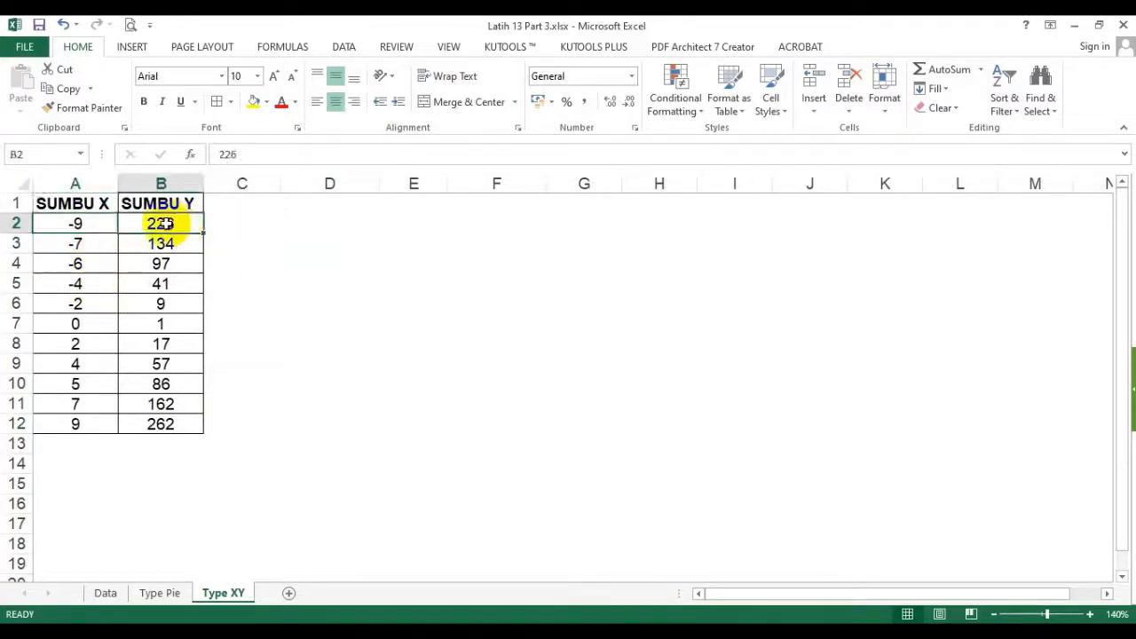
pyautogui.click(80, 238)
pyautogui.click(173, 240)
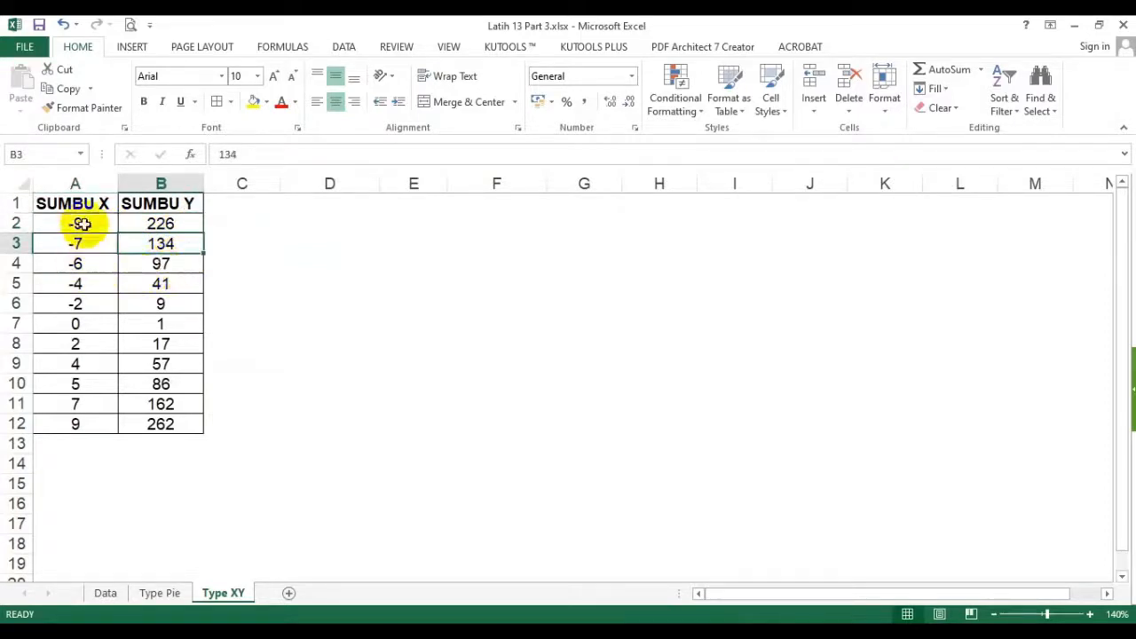
pyautogui.moveTo(80, 224); pyautogui.dragTo(159, 424)
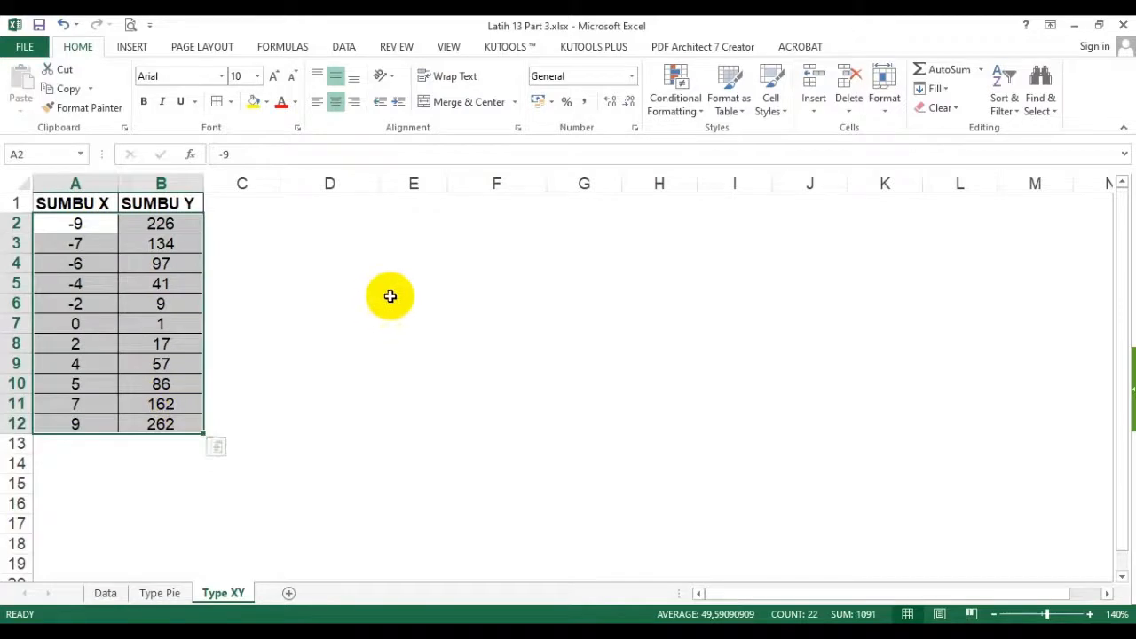
pyautogui.click(391, 298)
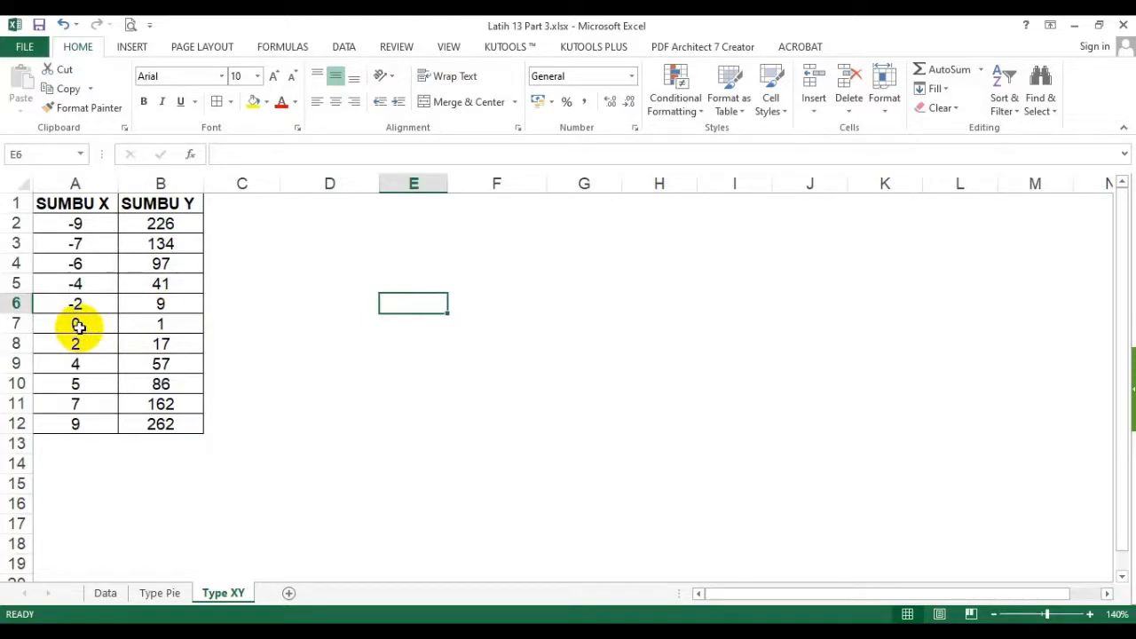
pyautogui.click(308, 244)
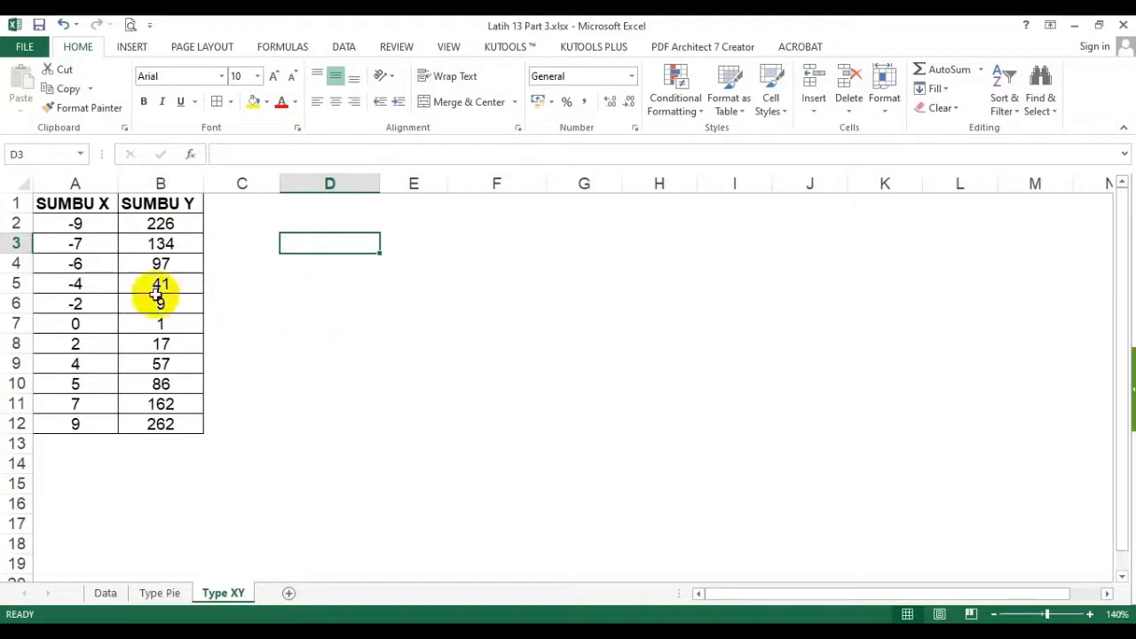
# - Open the Insert Chart dialog with cell A6 of the SUMBU X and SUMBU Y table as the data source
pyautogui.click(91, 282)
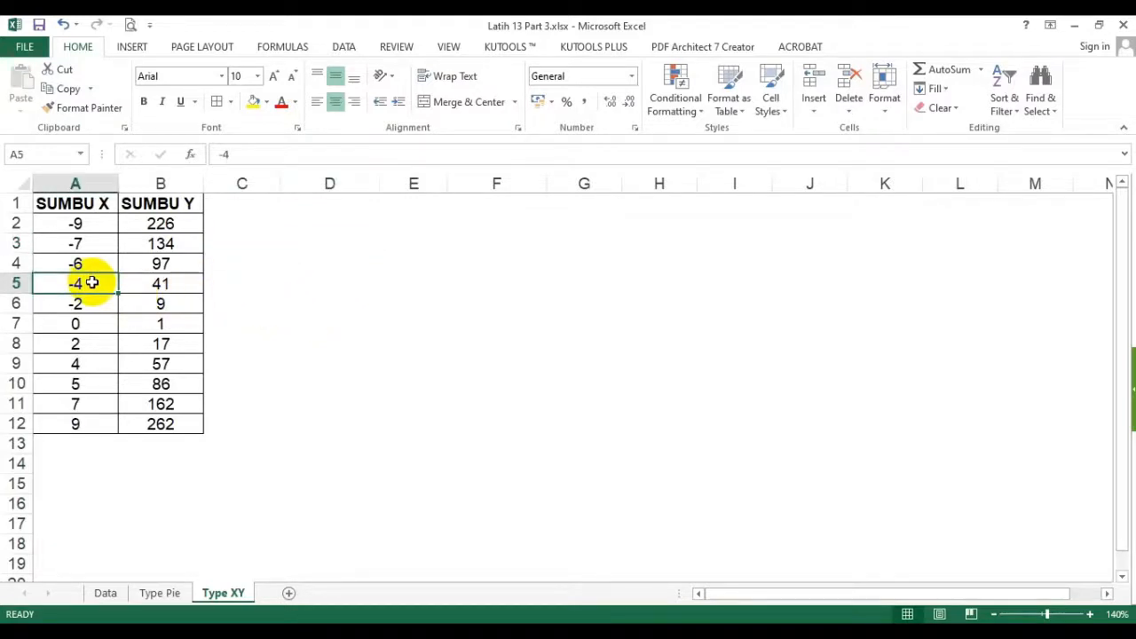
pyautogui.click(81, 200)
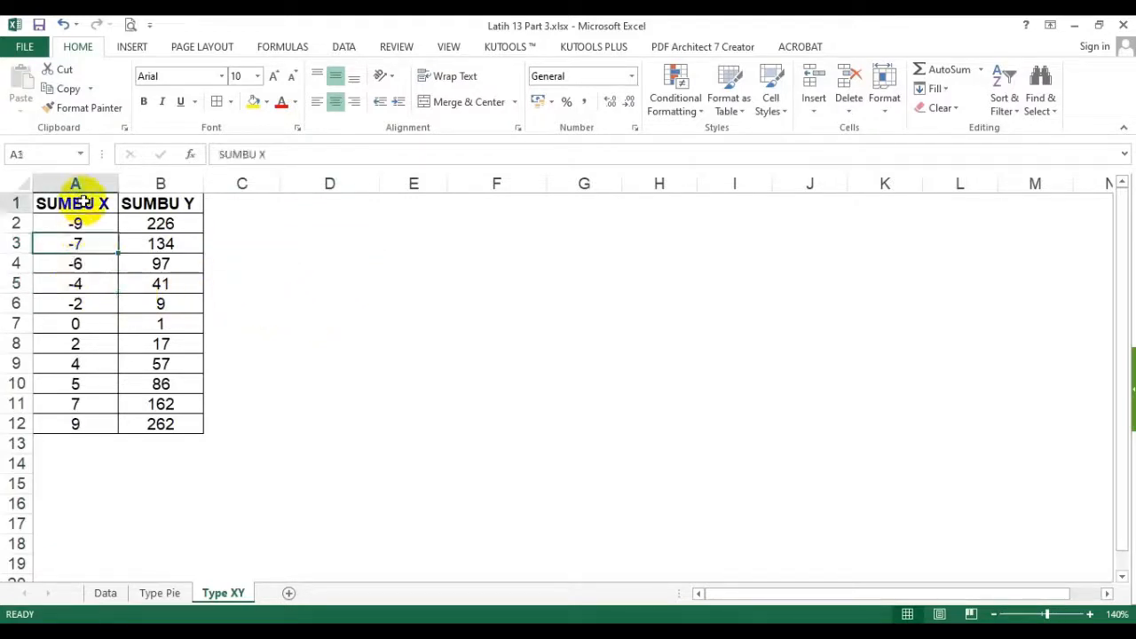
pyautogui.click(102, 302)
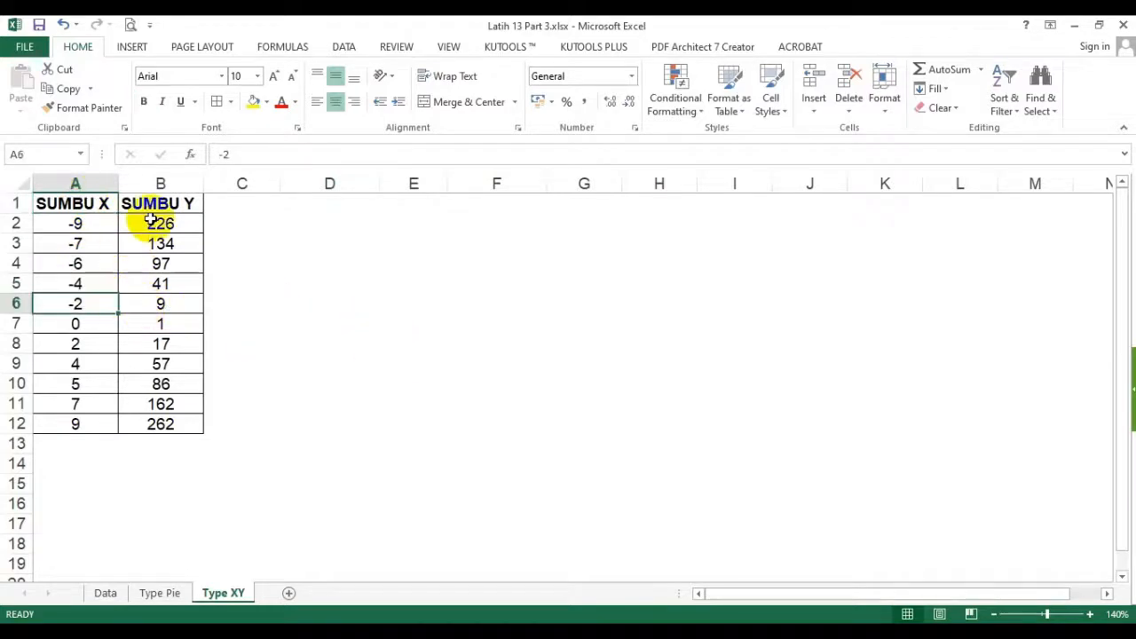
pyautogui.click(132, 46)
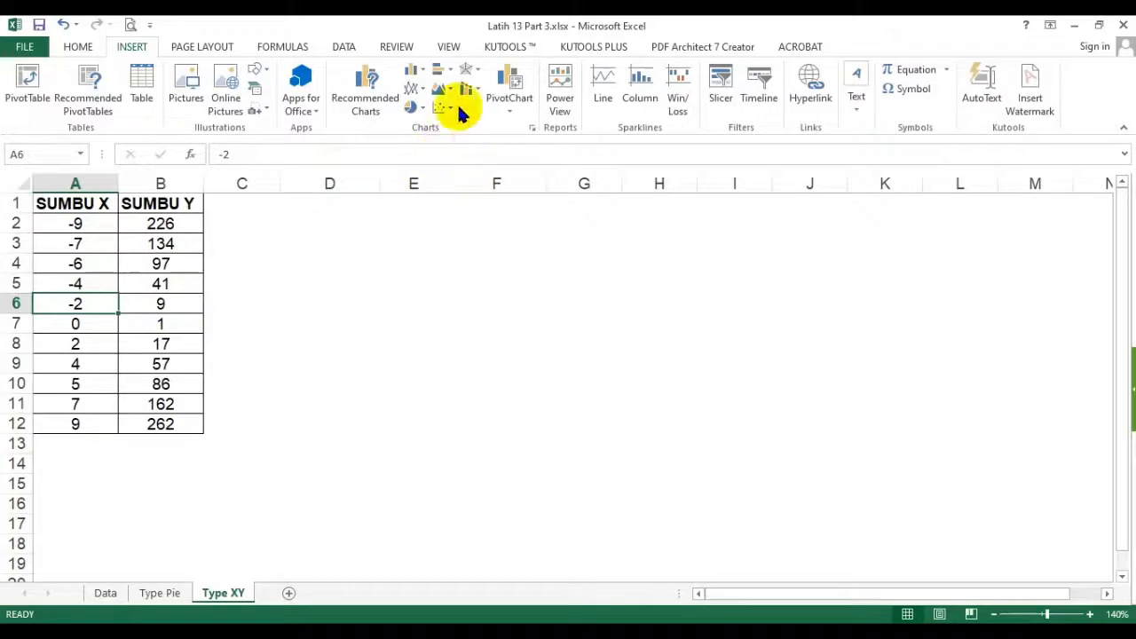
pyautogui.click(533, 130)
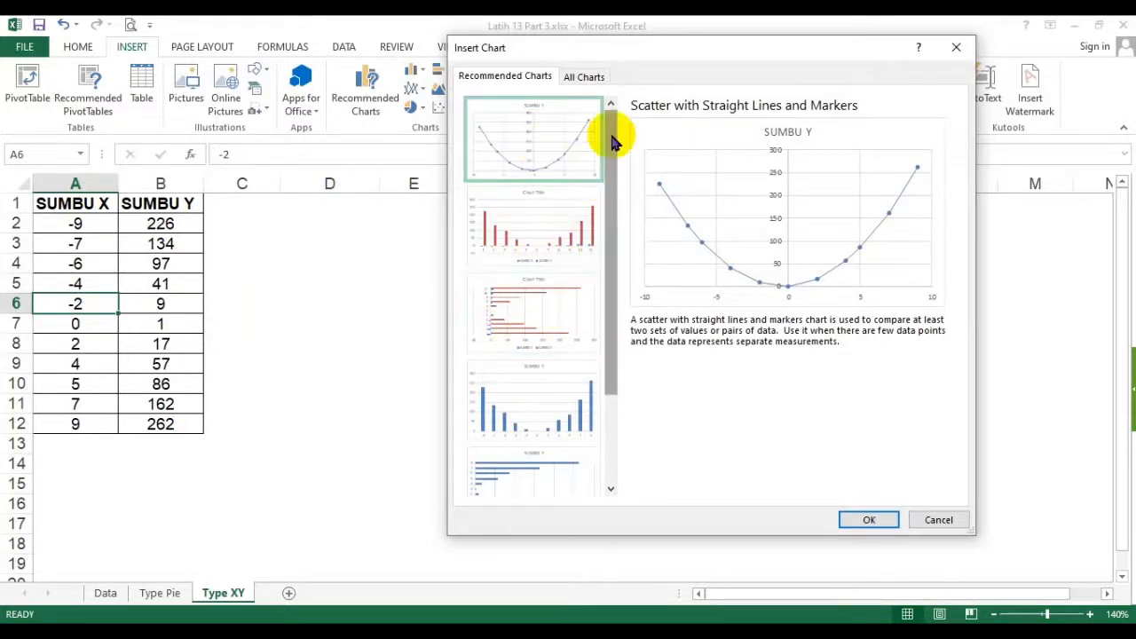
# - Preview the recommended clustered column, clustered bar and scatter charts for the SUMBU X and SUMBU Y data
pyautogui.click(583, 76)
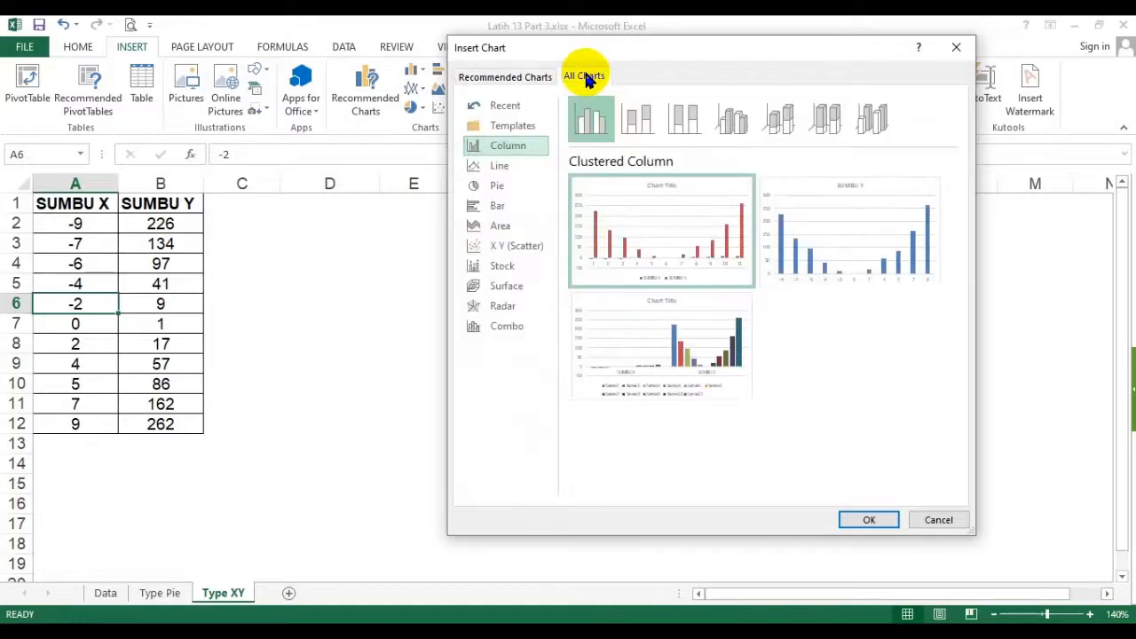
pyautogui.click(497, 77)
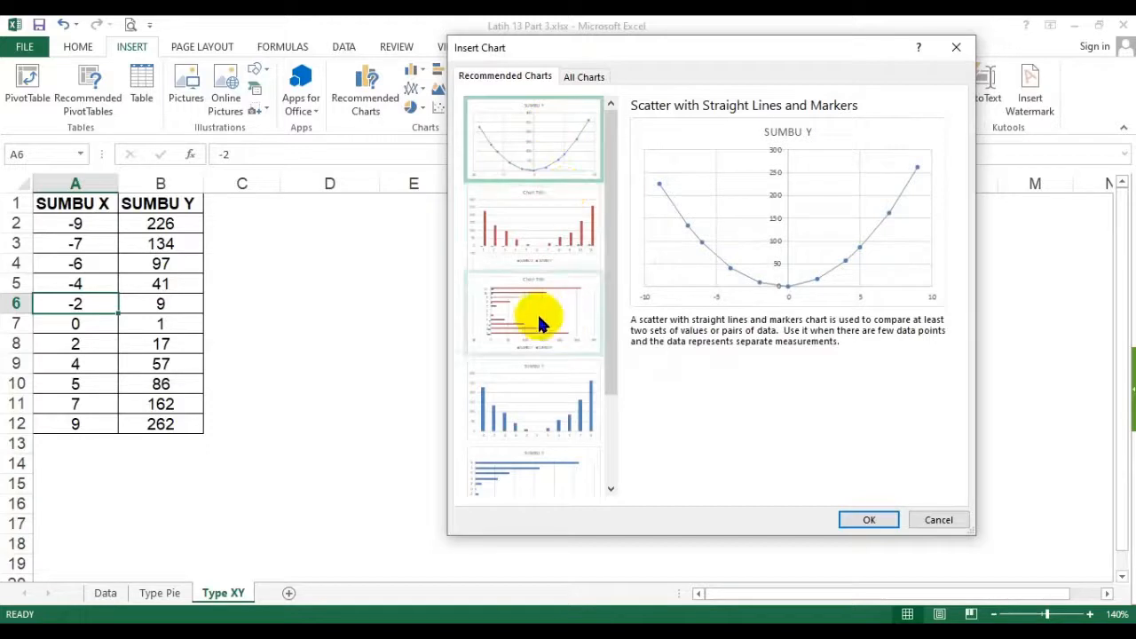
pyautogui.click(543, 219)
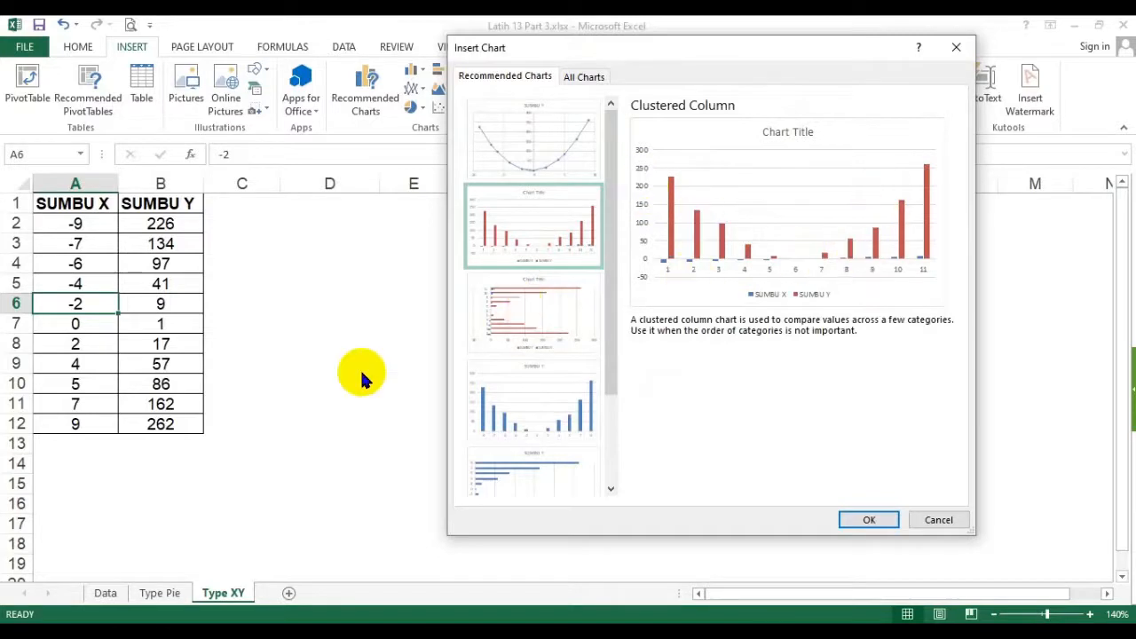
pyautogui.click(517, 327)
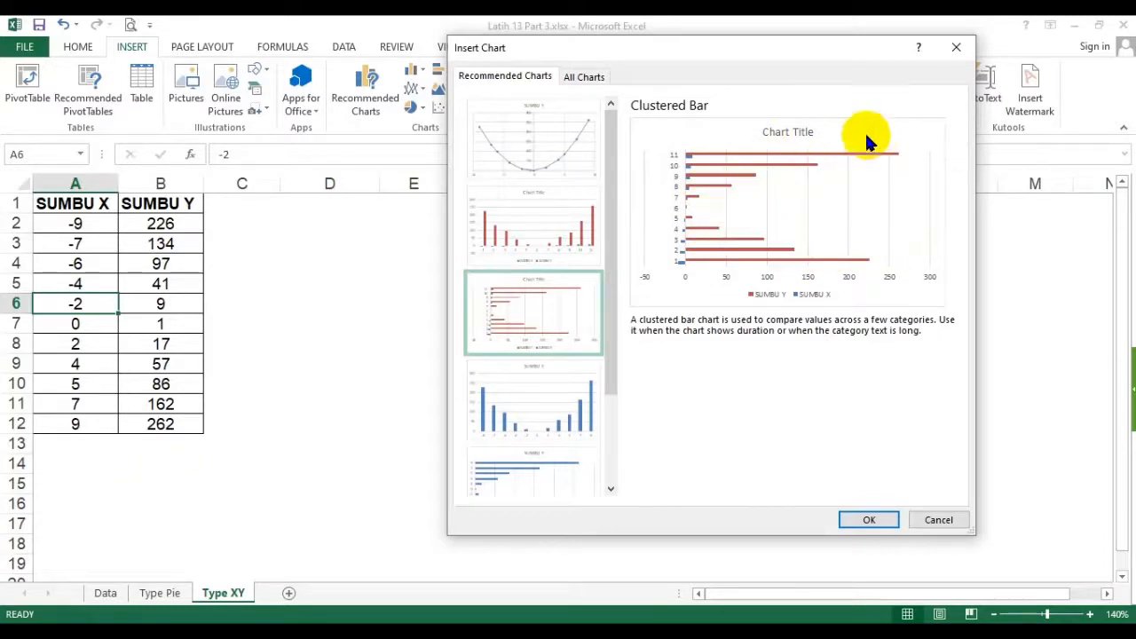
pyautogui.click(525, 413)
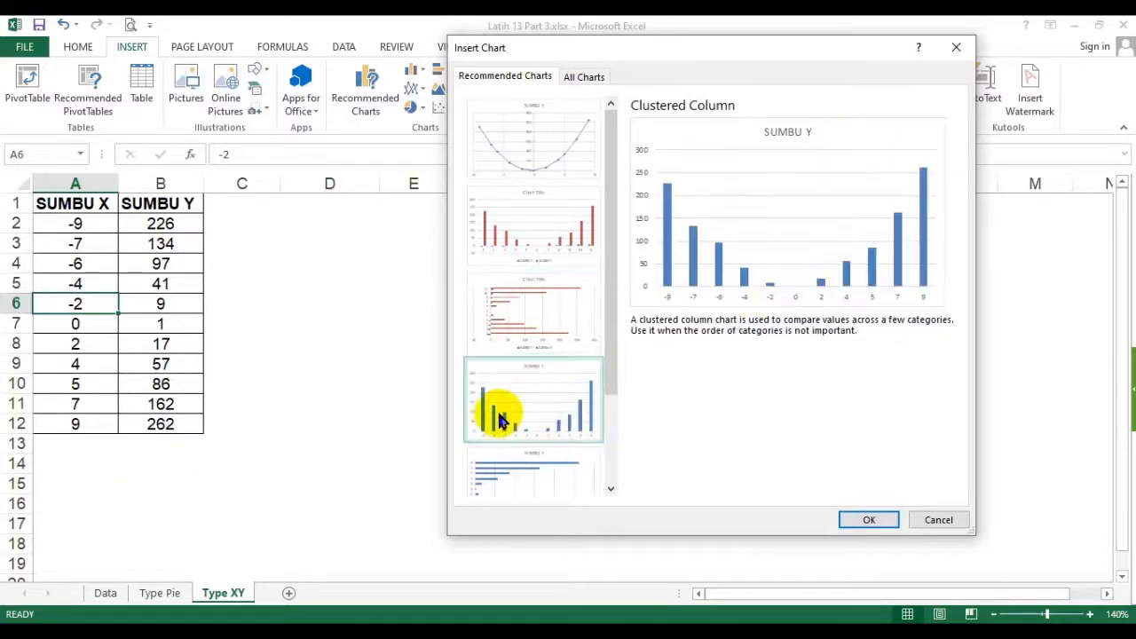
pyautogui.click(552, 242)
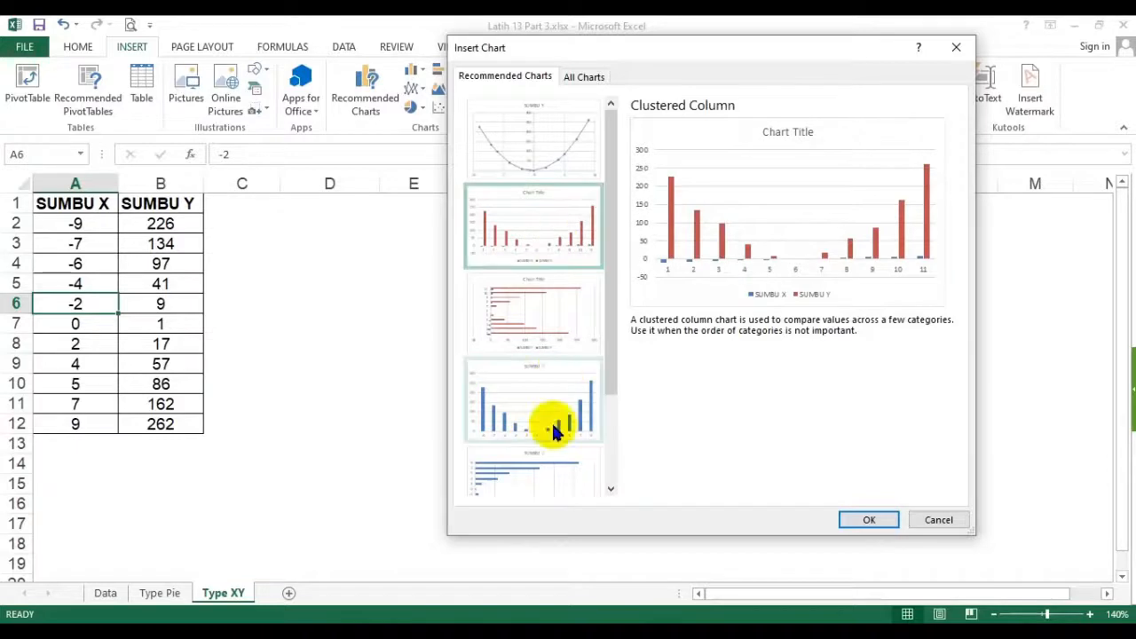
pyautogui.click(530, 477)
pyautogui.click(517, 164)
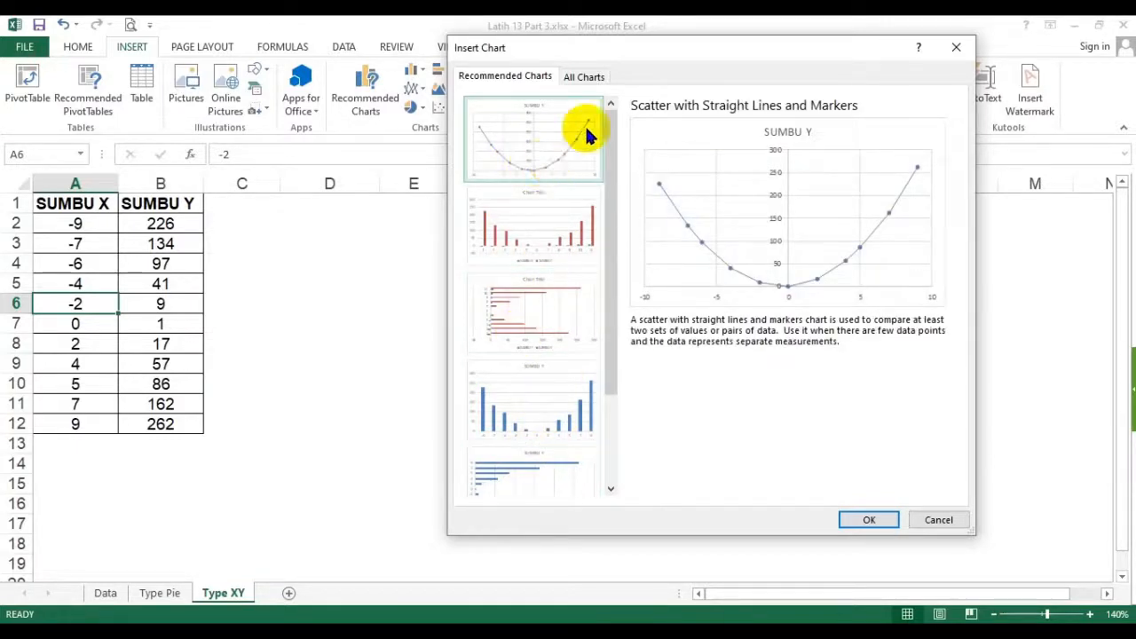
# - Insert an X Y (Scatter) chart of the table using the Scatter with Smooth Lines and Markers subtype
pyautogui.click(588, 77)
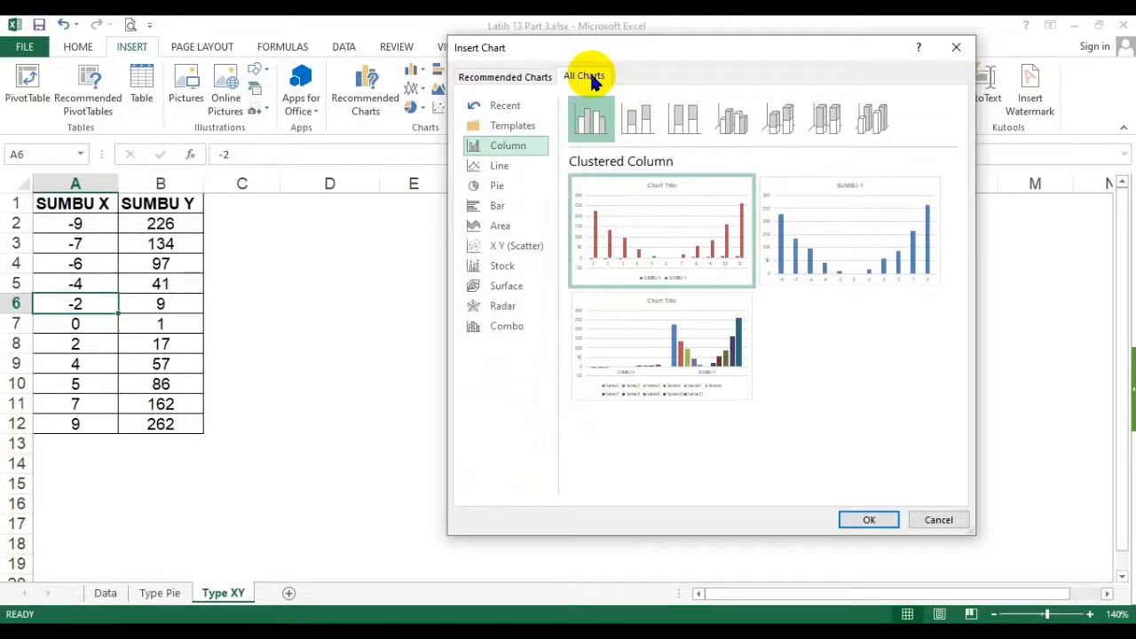
pyautogui.click(513, 247)
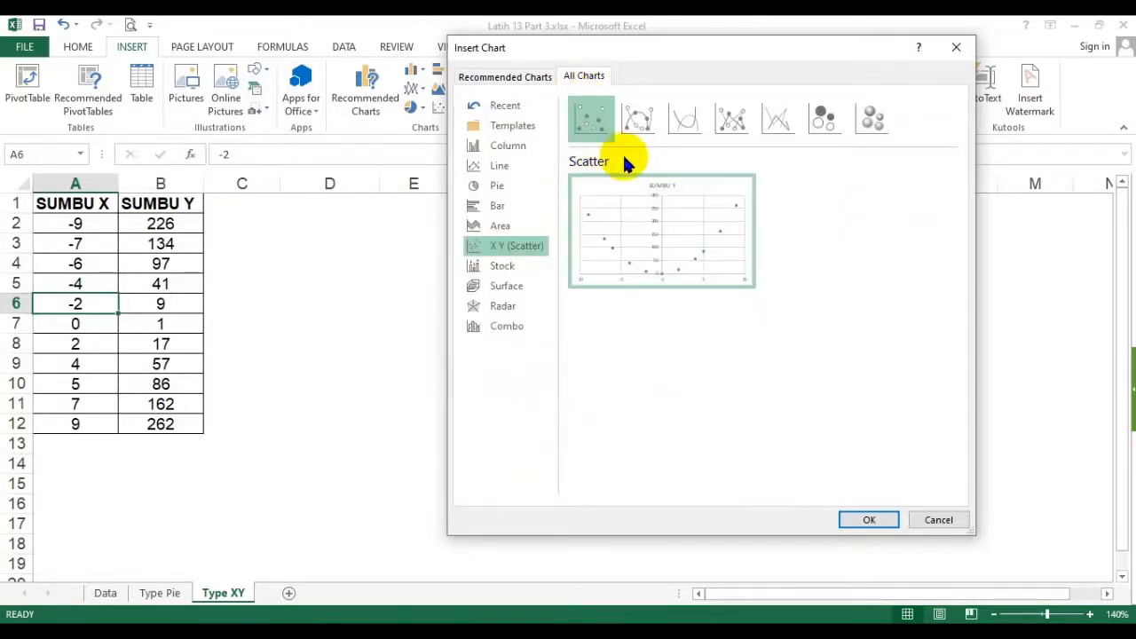
pyautogui.click(640, 121)
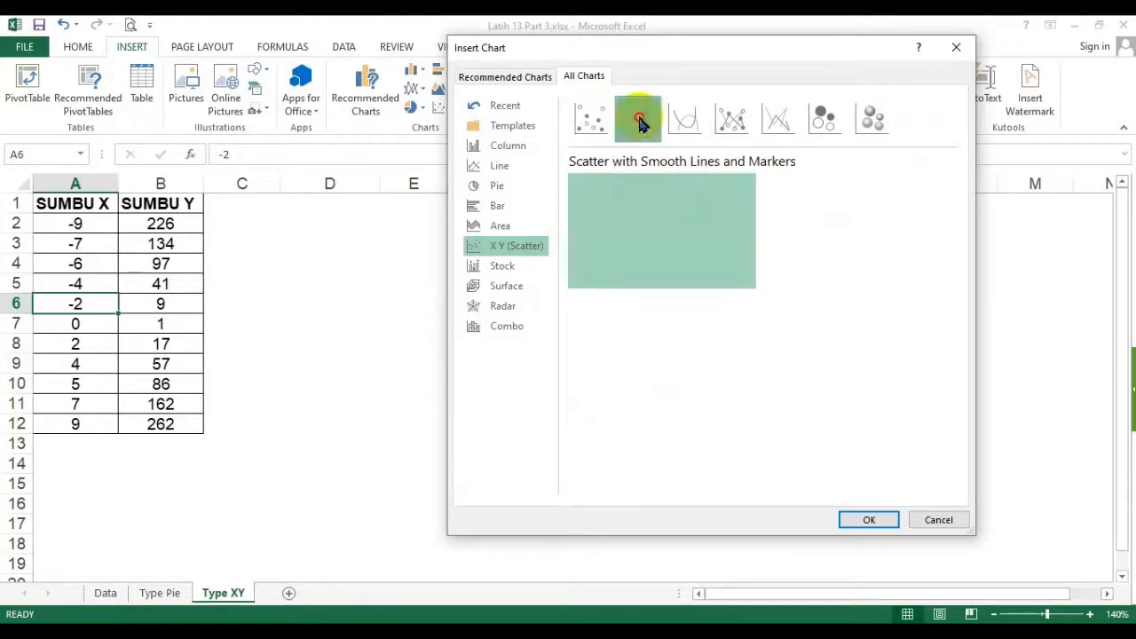
pyautogui.click(741, 120)
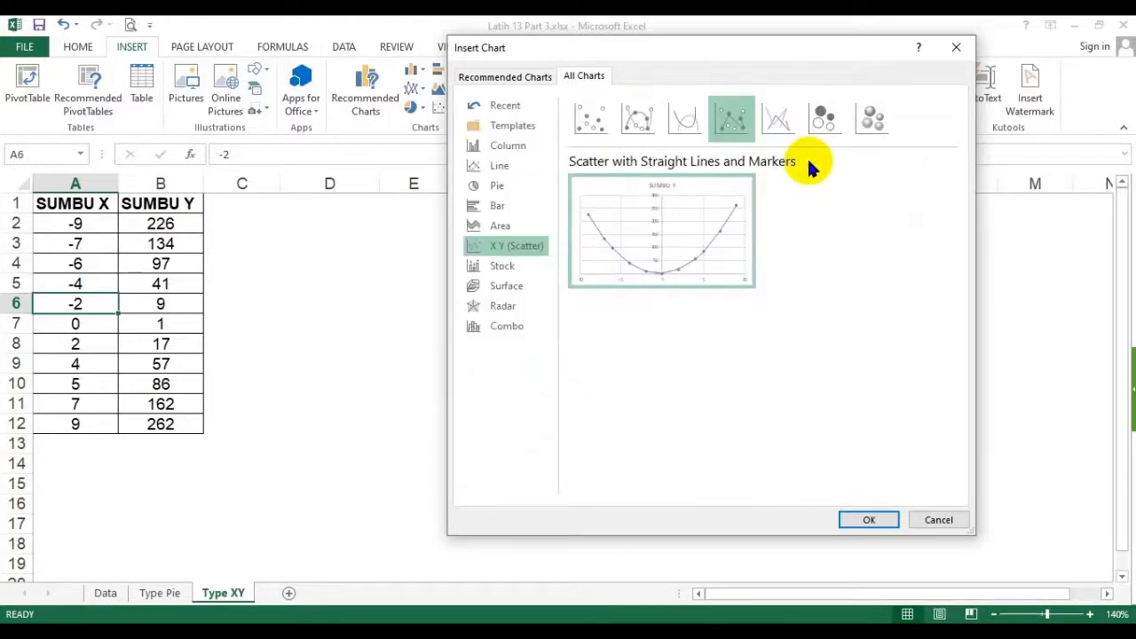
pyautogui.moveTo(630, 253)
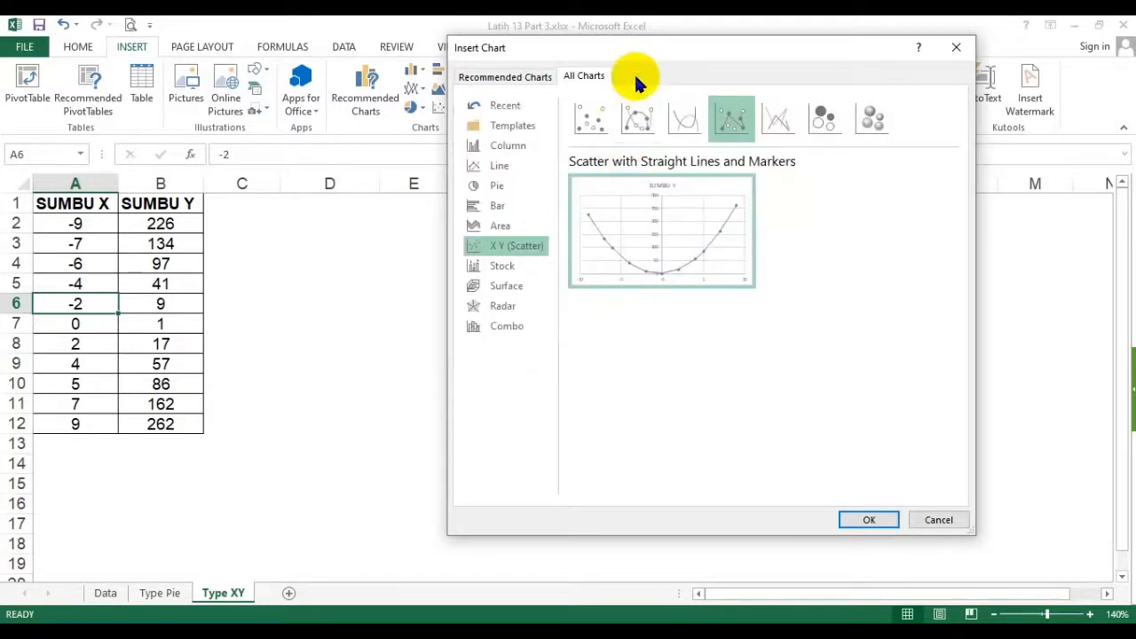
pyautogui.click(641, 120)
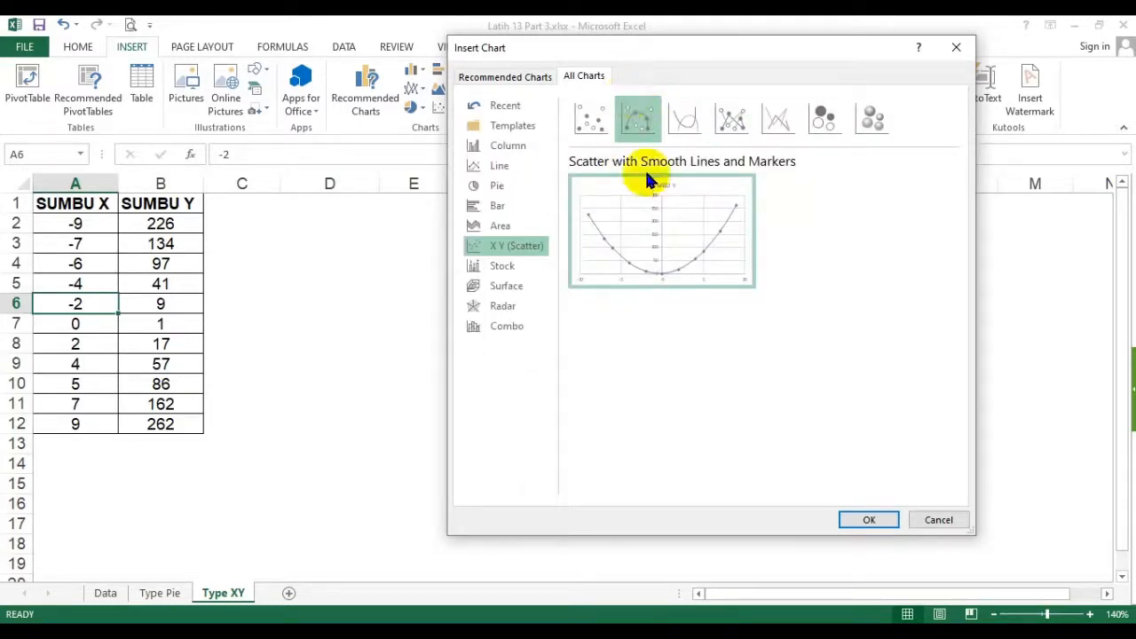
pyautogui.moveTo(657, 257)
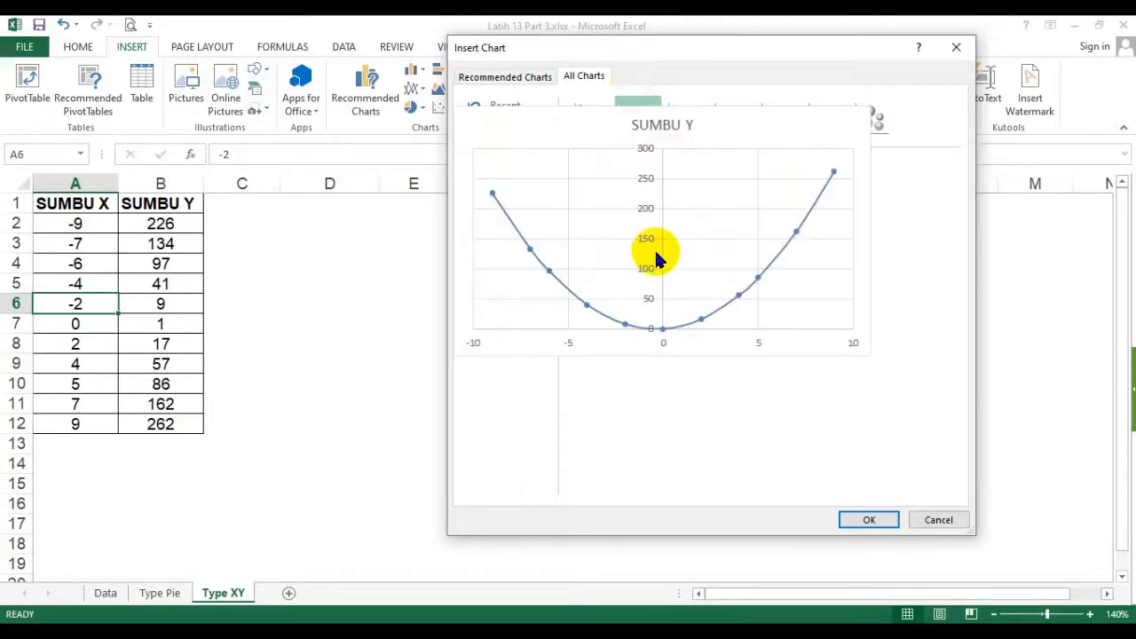
pyautogui.click(853, 524)
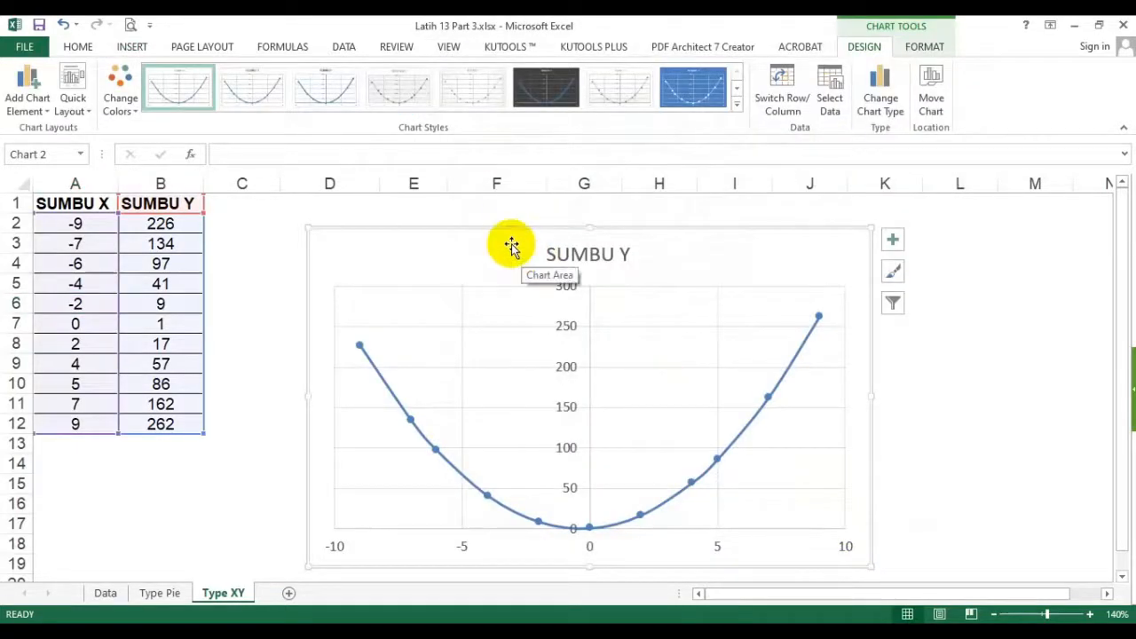
# - Move the SUMBU Y scatter chart up beside the table and open the marker formatting settings of its data series
pyautogui.moveTo(424, 231); pyautogui.dragTo(333, 238)
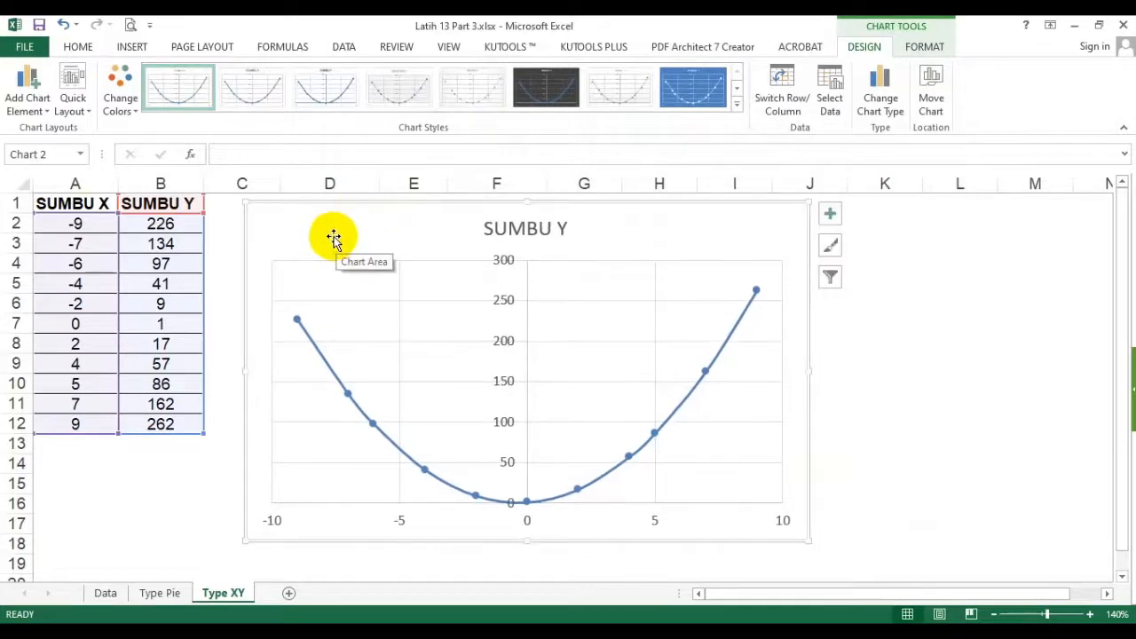
pyautogui.click(299, 320)
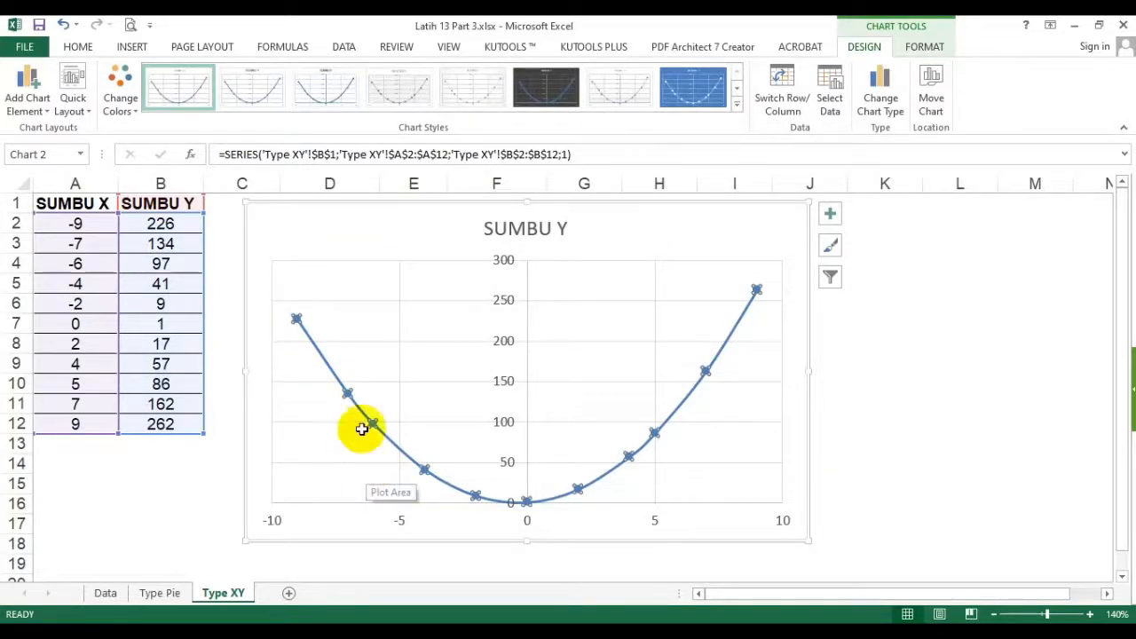
pyautogui.click(926, 47)
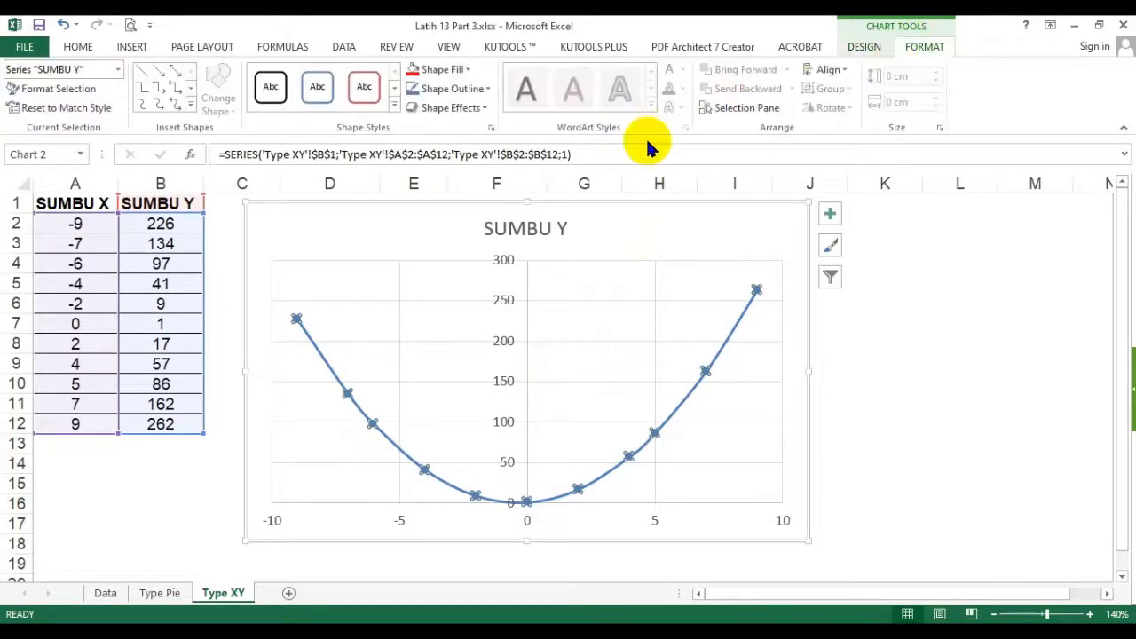
pyautogui.click(86, 89)
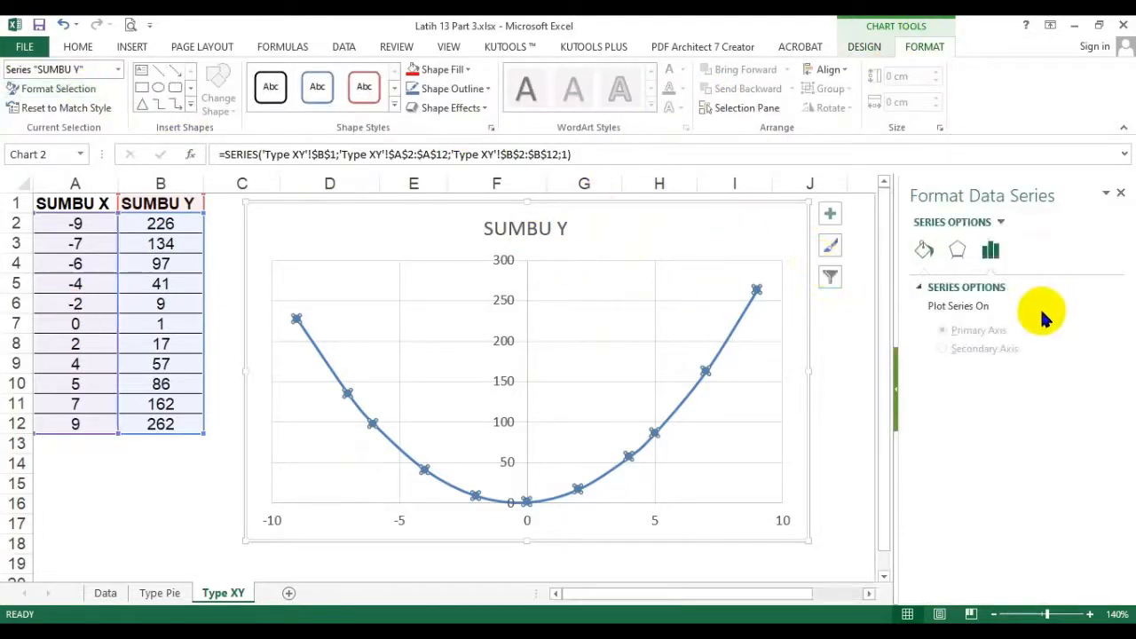
pyautogui.click(924, 251)
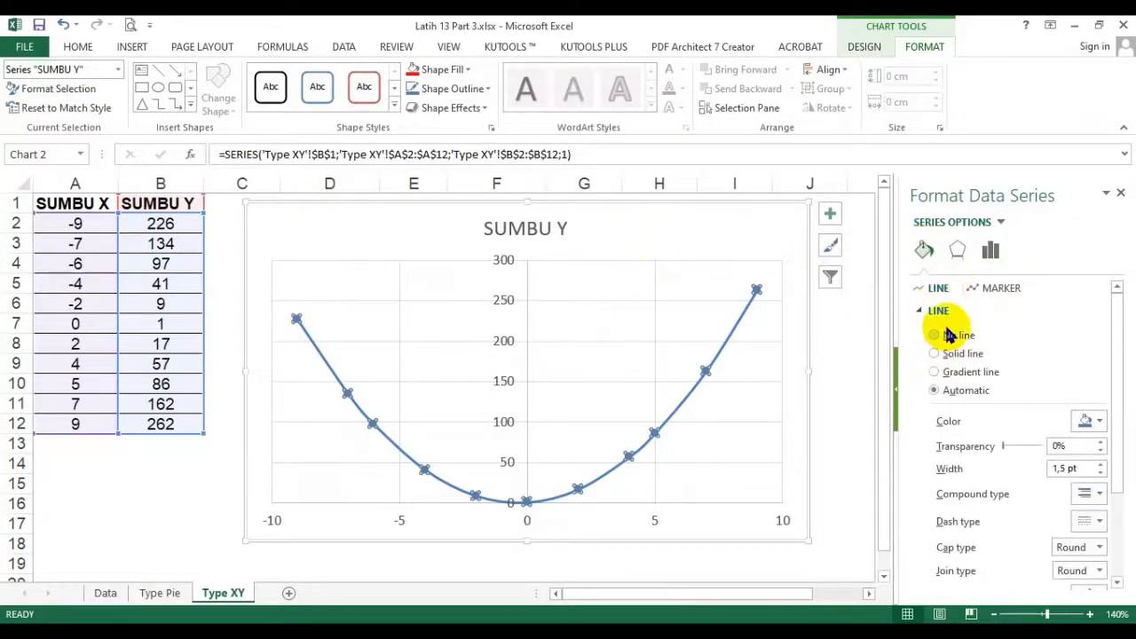
pyautogui.click(992, 296)
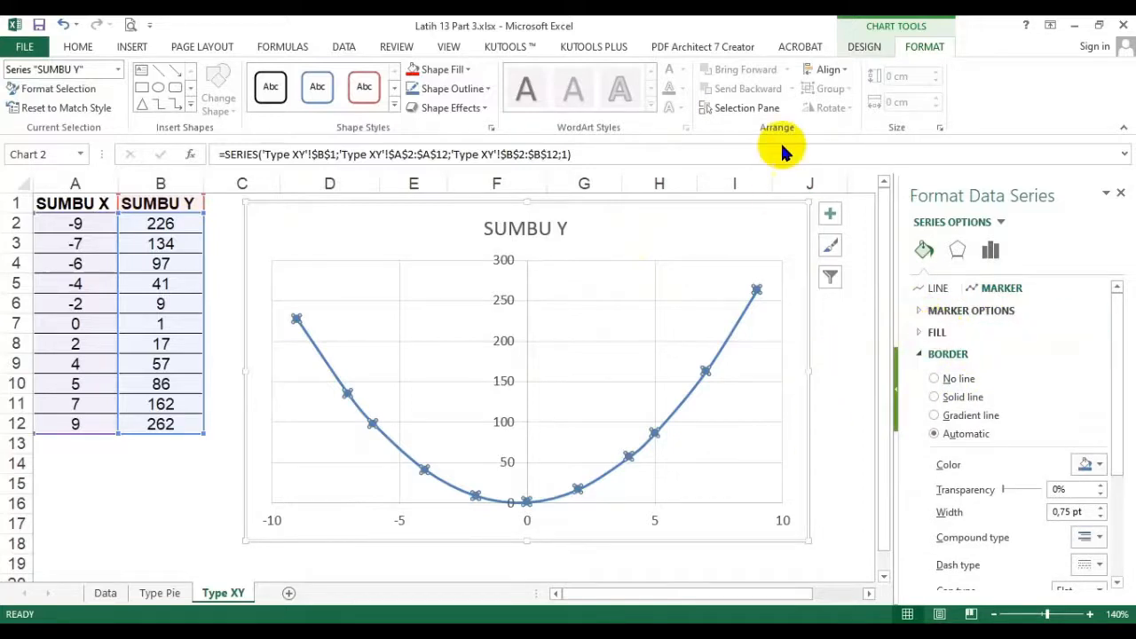
# - Apply the last chart style in the gallery, with glossy blue round markers and a bold title, to the scatter chart
pyautogui.click(809, 51)
pyautogui.click(860, 53)
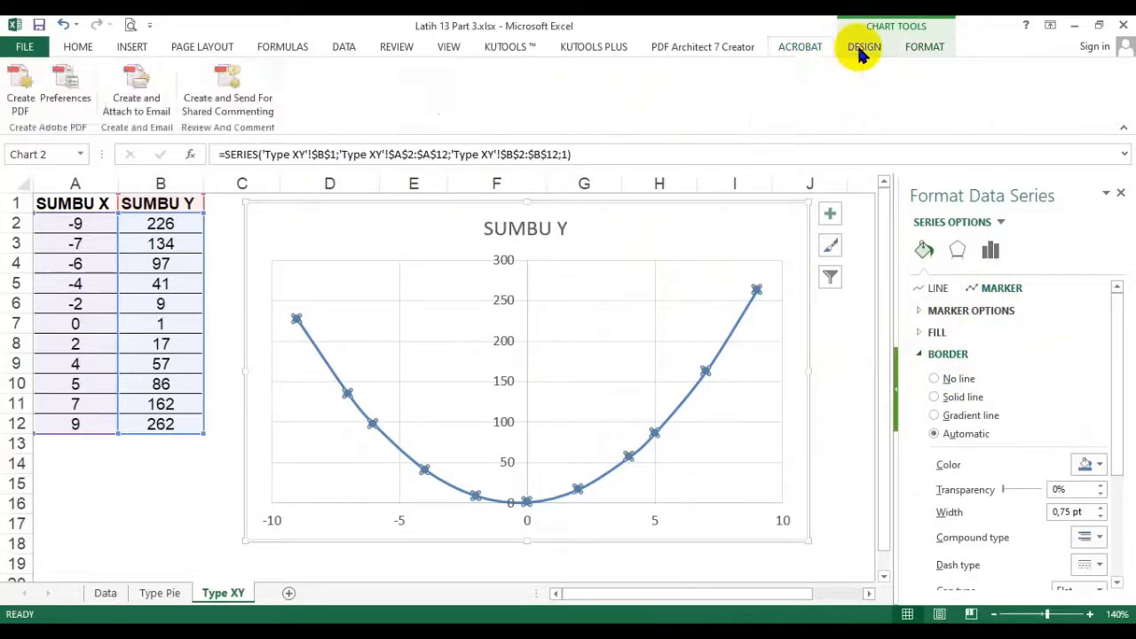
pyautogui.click(735, 110)
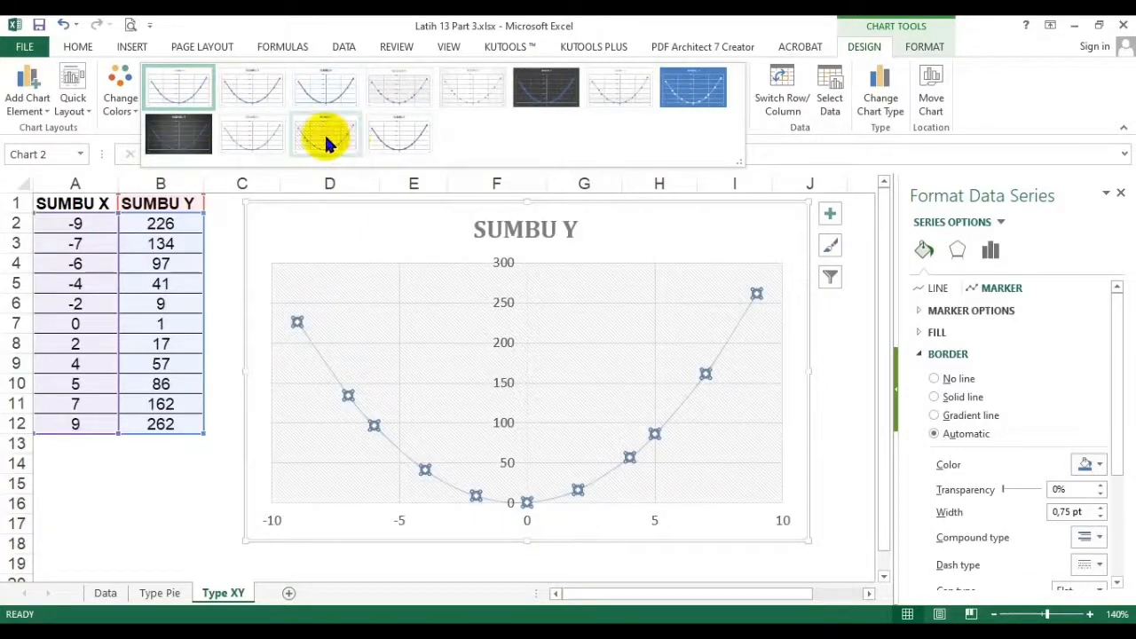
pyautogui.click(396, 133)
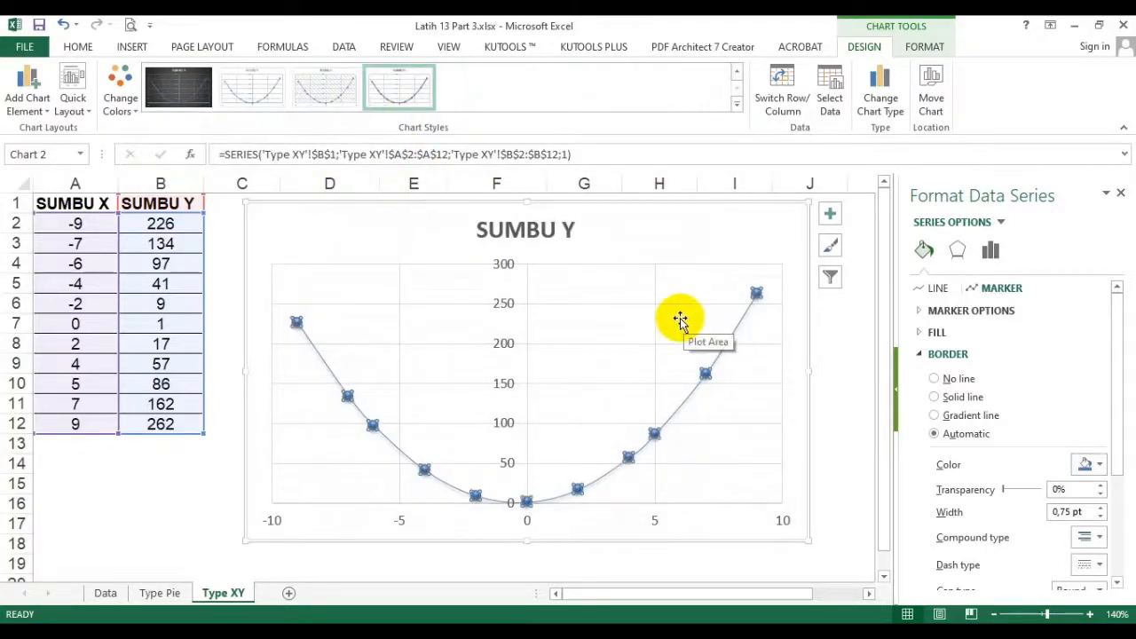
# - Switch the SUMBU Y series markers to the built-in round type and set their size to 10
pyautogui.click(958, 312)
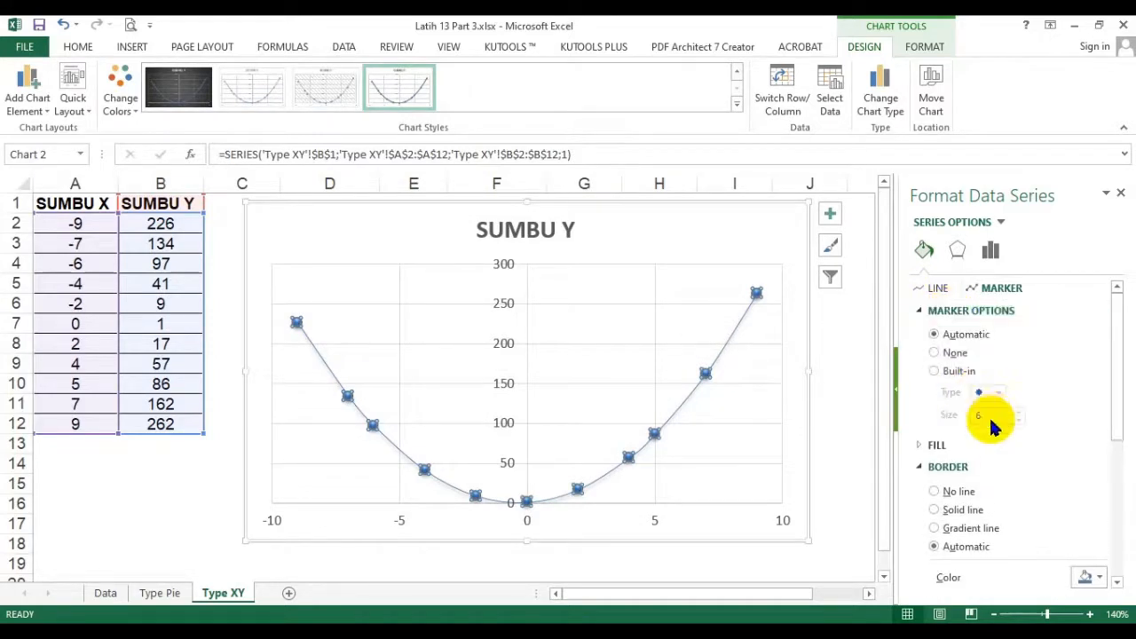
pyautogui.click(958, 371)
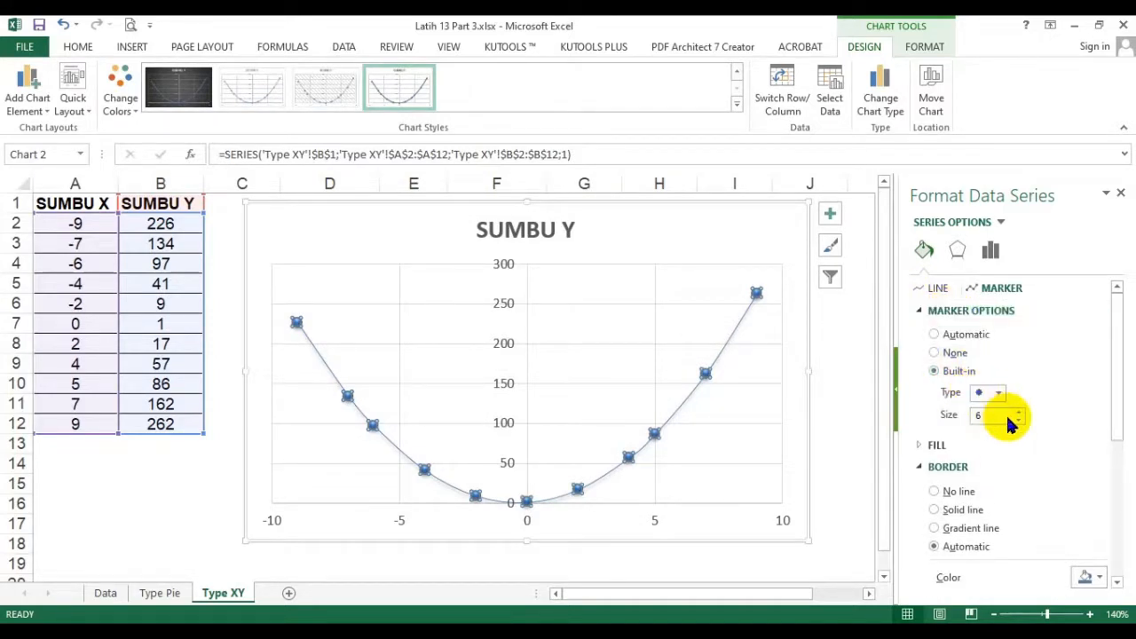
pyautogui.click(1019, 411)
pyautogui.click(1018, 410)
pyautogui.click(1019, 411)
pyautogui.click(1018, 411)
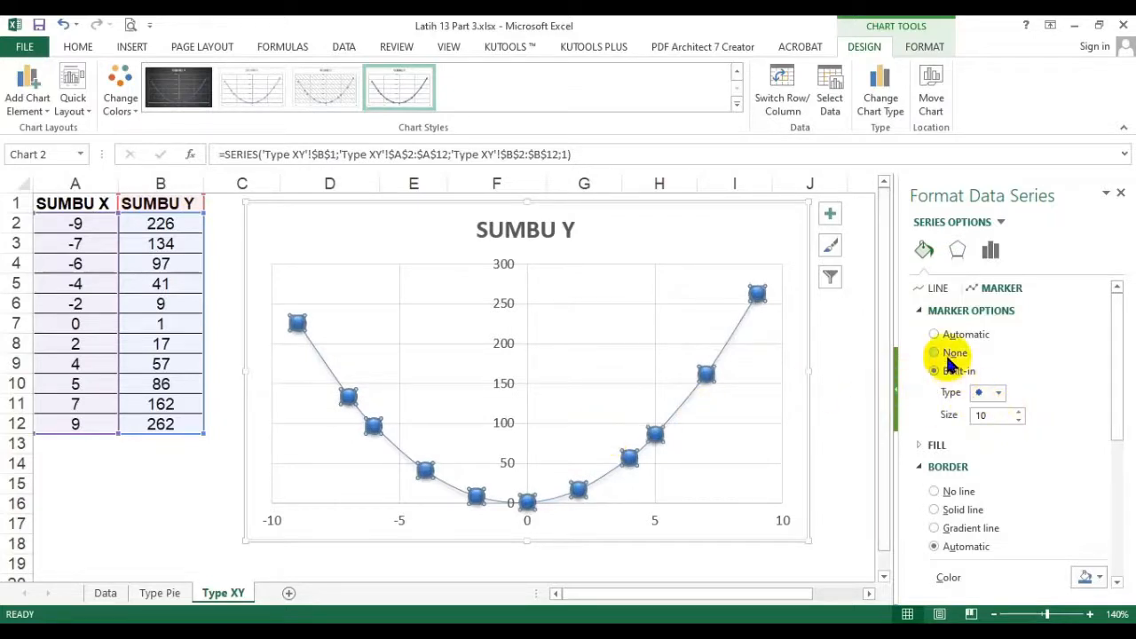
# - Format the SUMBU Y series line as a solid red line with a width of 2,75 pt
pyautogui.click(921, 317)
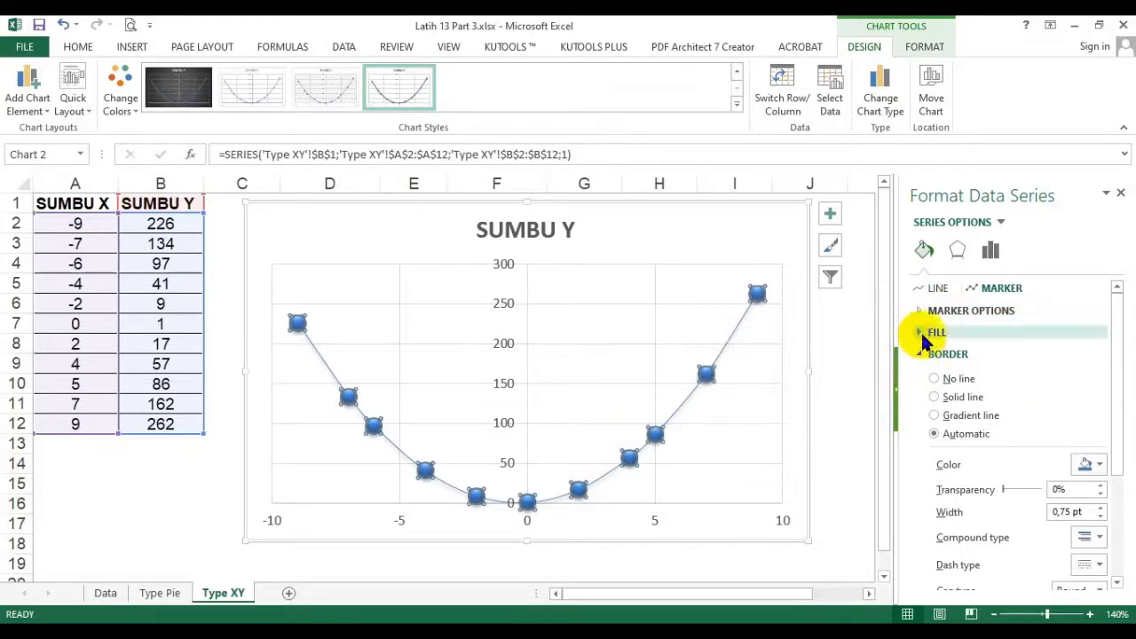
pyautogui.click(940, 358)
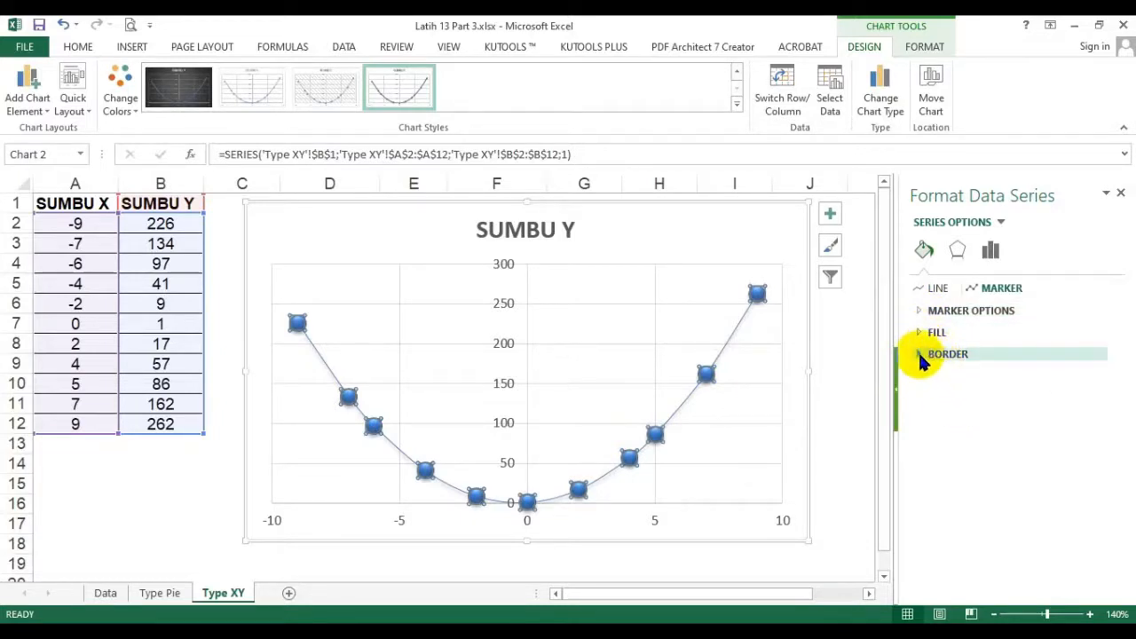
pyautogui.click(915, 356)
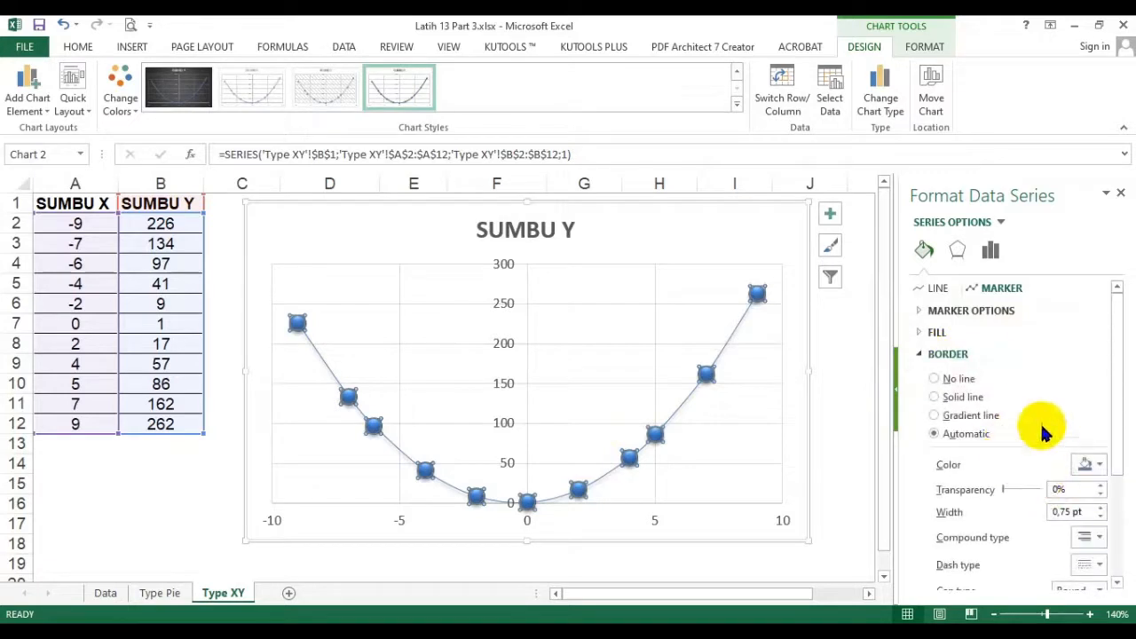
pyautogui.click(922, 355)
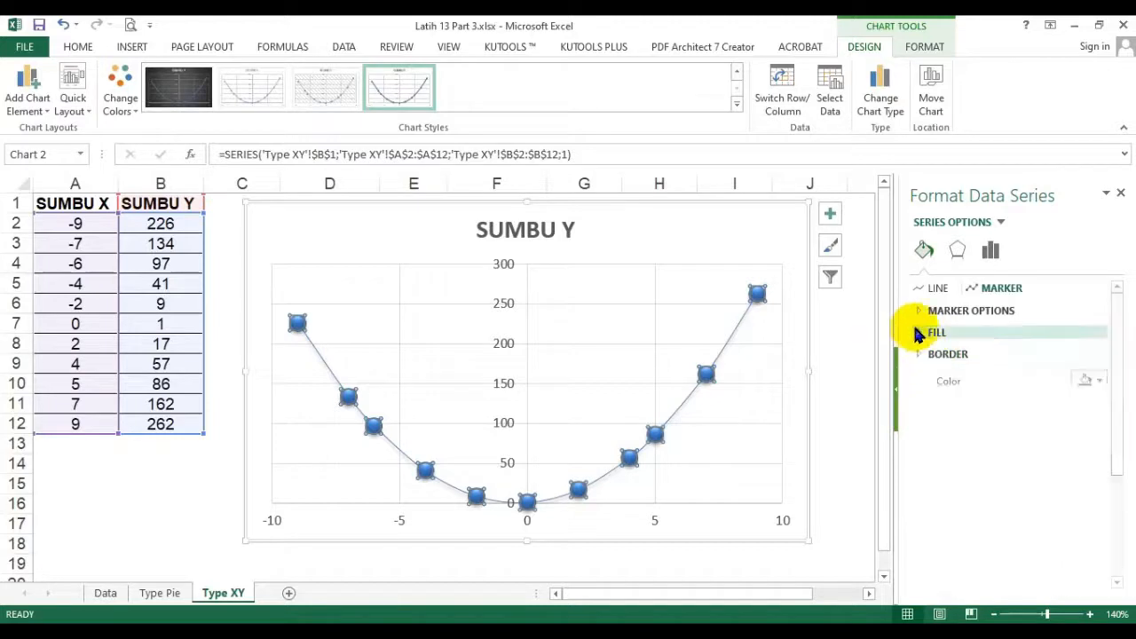
pyautogui.click(923, 292)
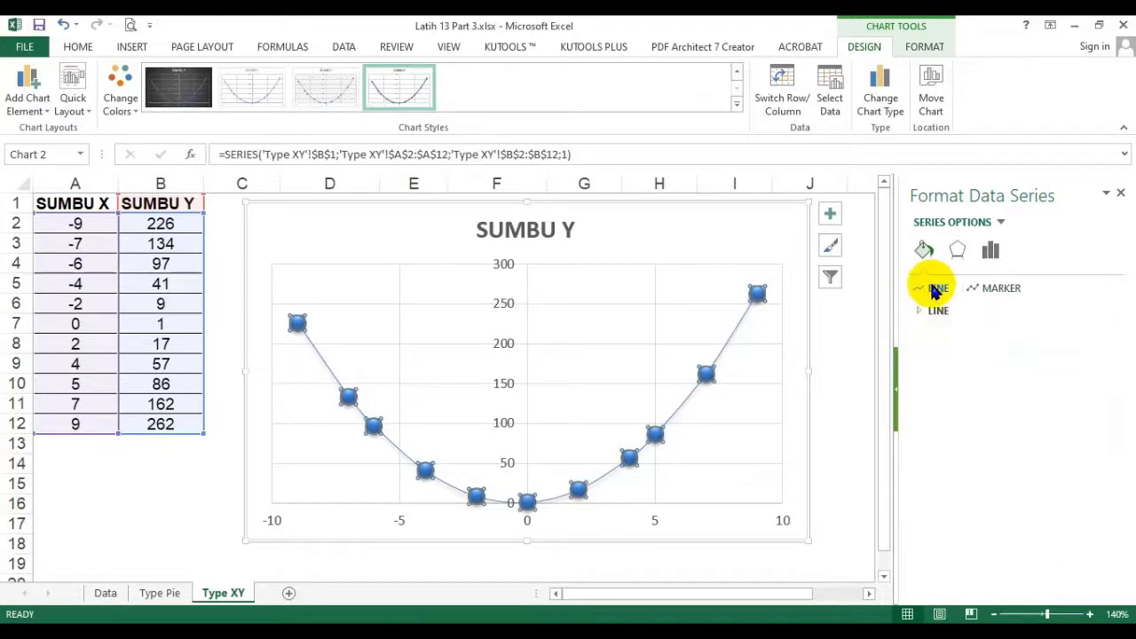
pyautogui.click(936, 310)
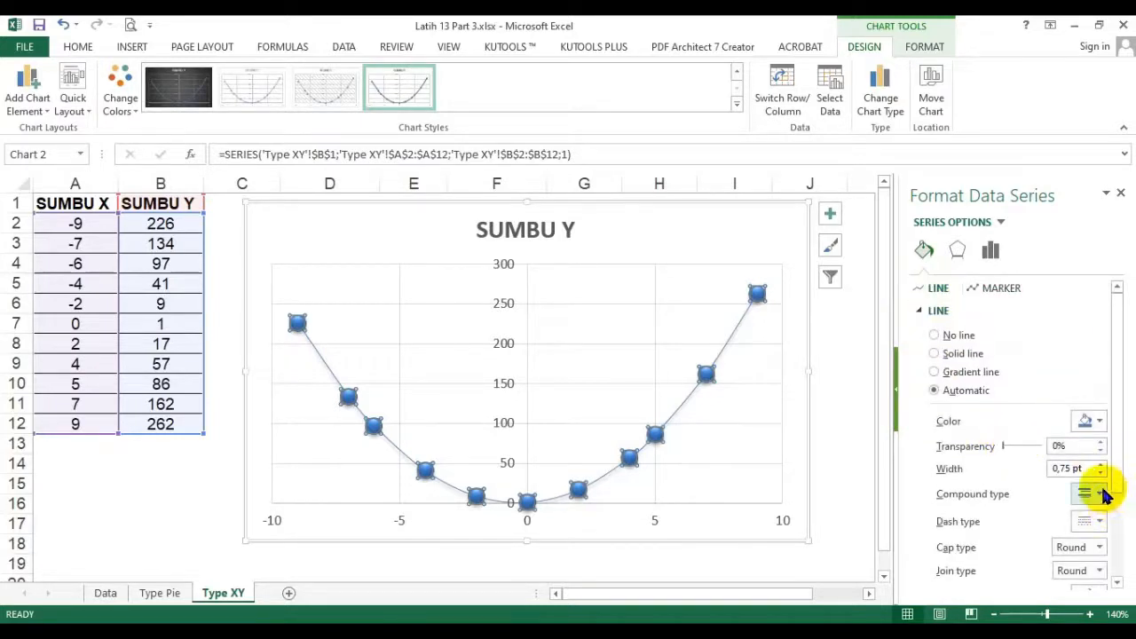
pyautogui.click(1100, 464)
pyautogui.click(1101, 464)
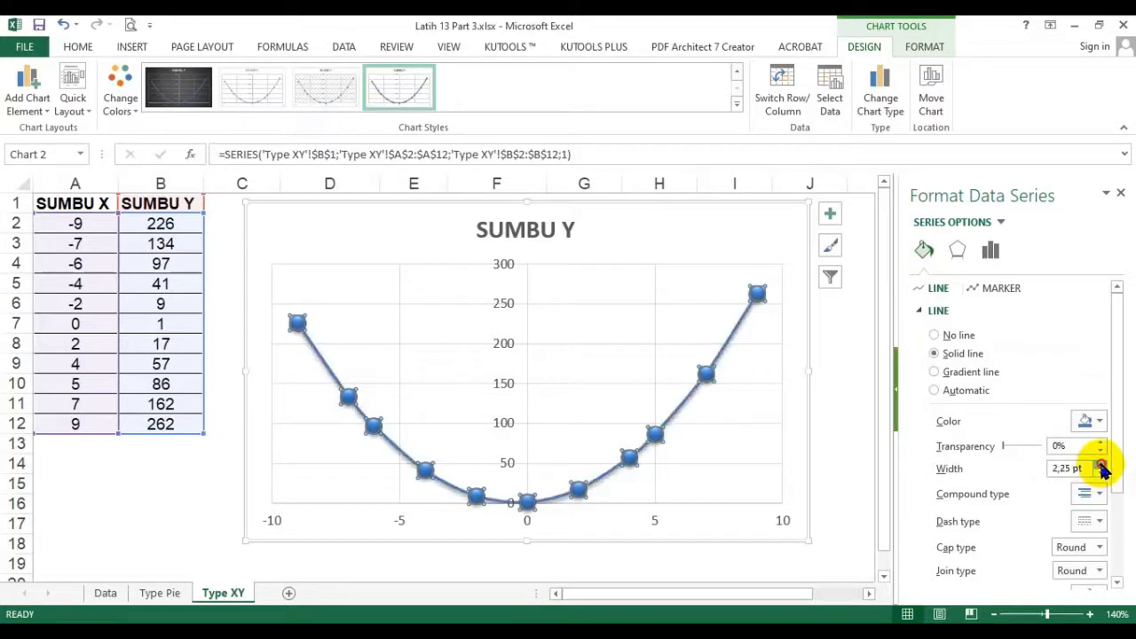
pyautogui.click(1100, 464)
pyautogui.click(1092, 421)
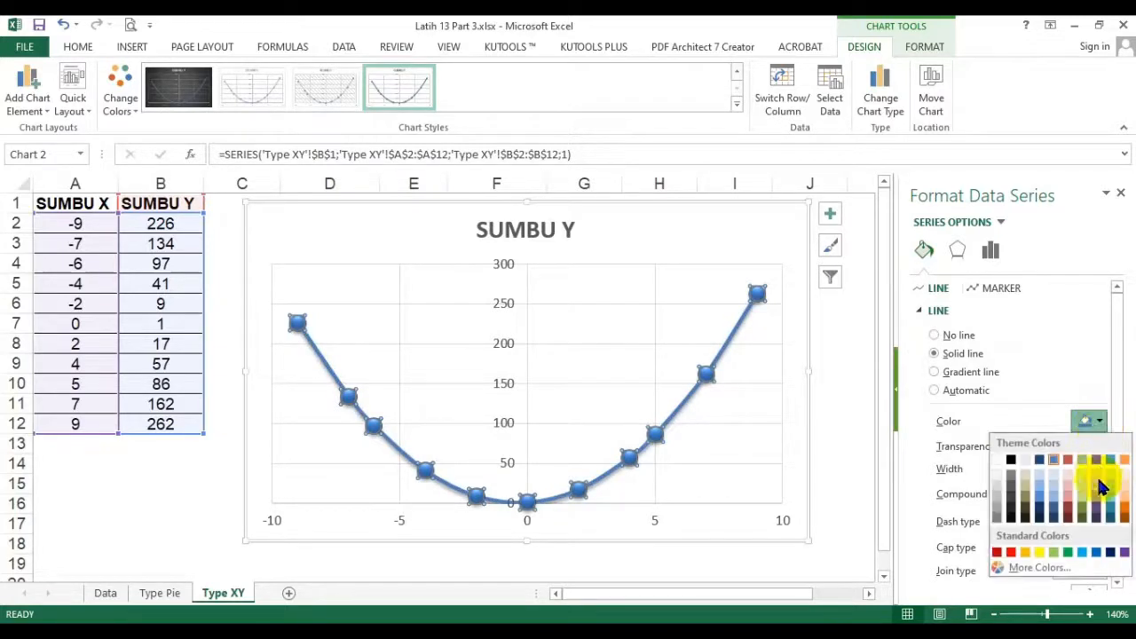
pyautogui.click(1010, 552)
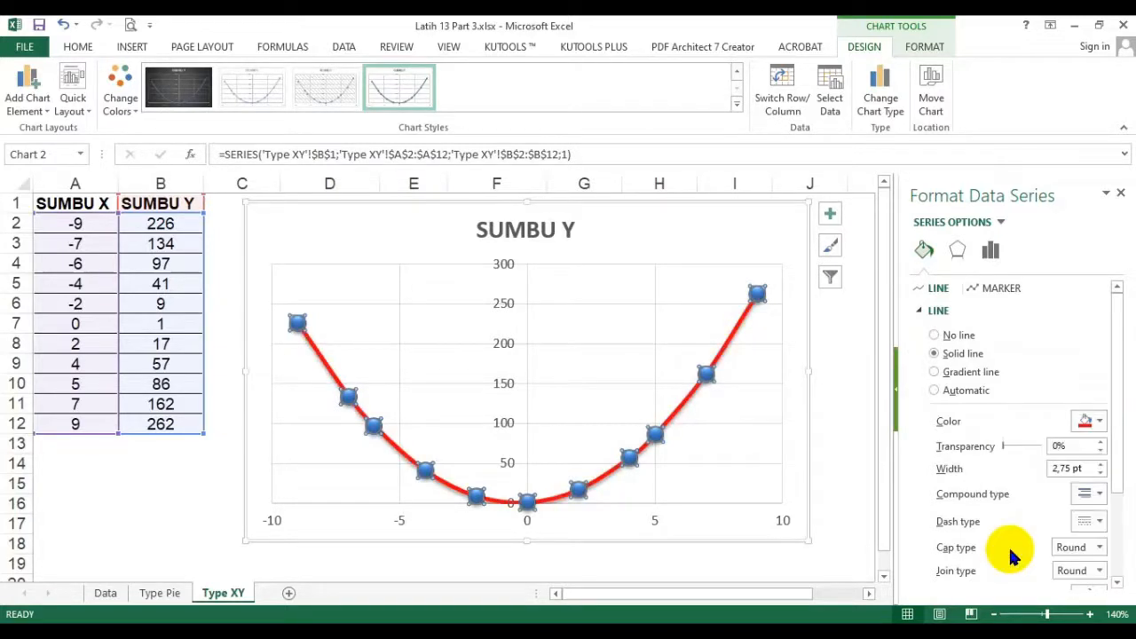
# - Thicken the red series line to at least 4 pt and close the formatting settings
pyautogui.click(1100, 465)
pyautogui.click(1100, 464)
pyautogui.click(1101, 464)
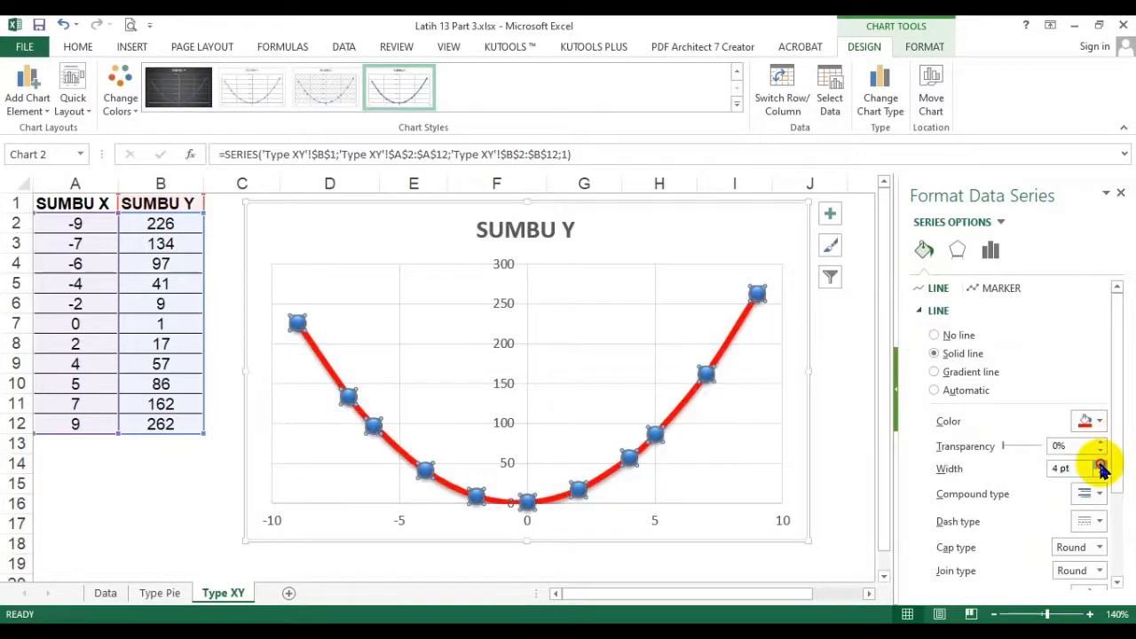
pyautogui.click(1100, 464)
pyautogui.click(834, 430)
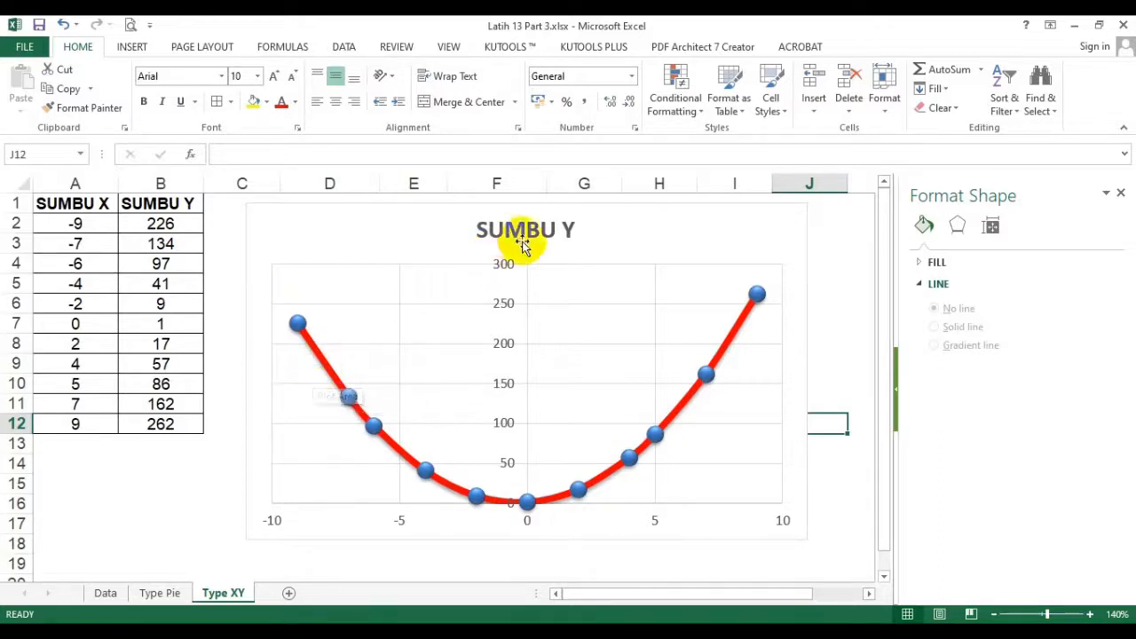
pyautogui.click(1121, 196)
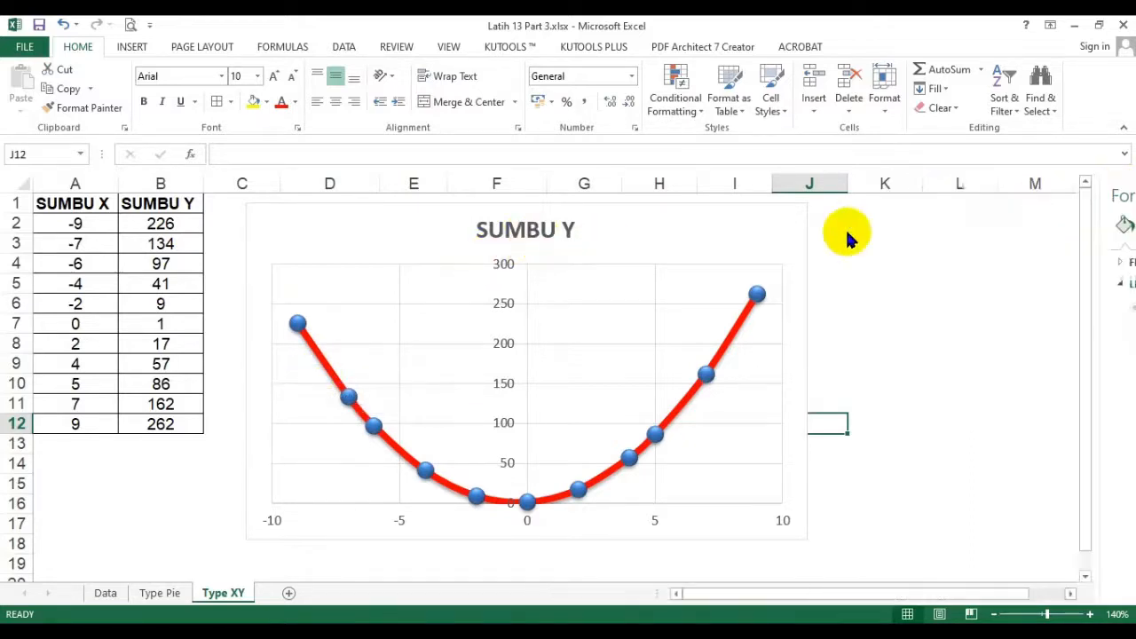
# - Add data labels to the scatter chart and position them above the points
pyautogui.click(697, 236)
pyautogui.click(831, 216)
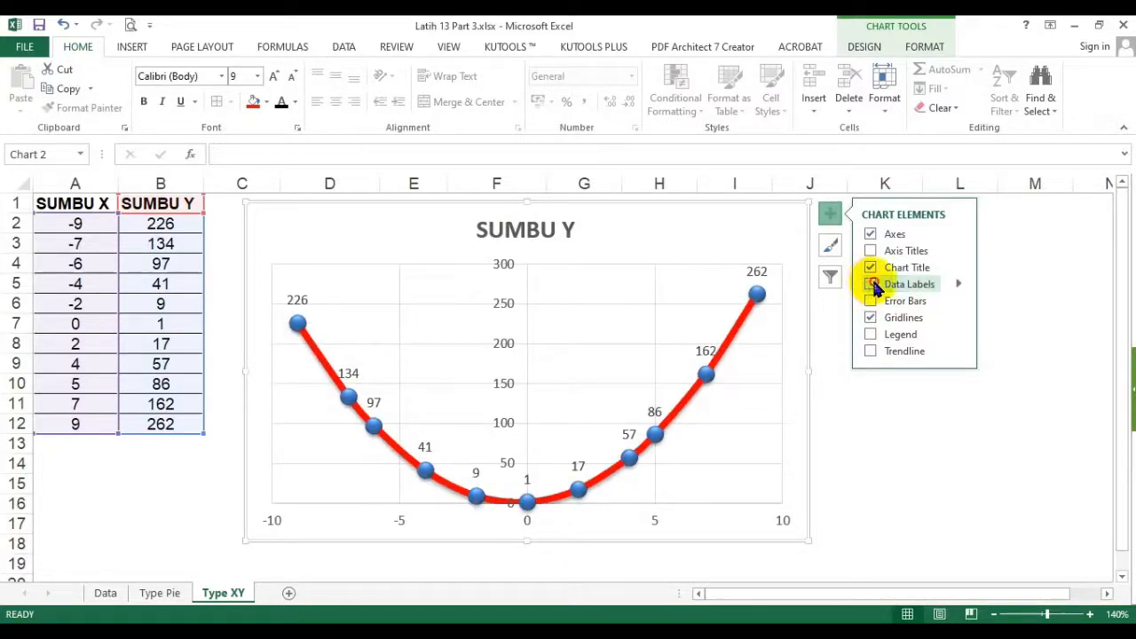
pyautogui.click(871, 284)
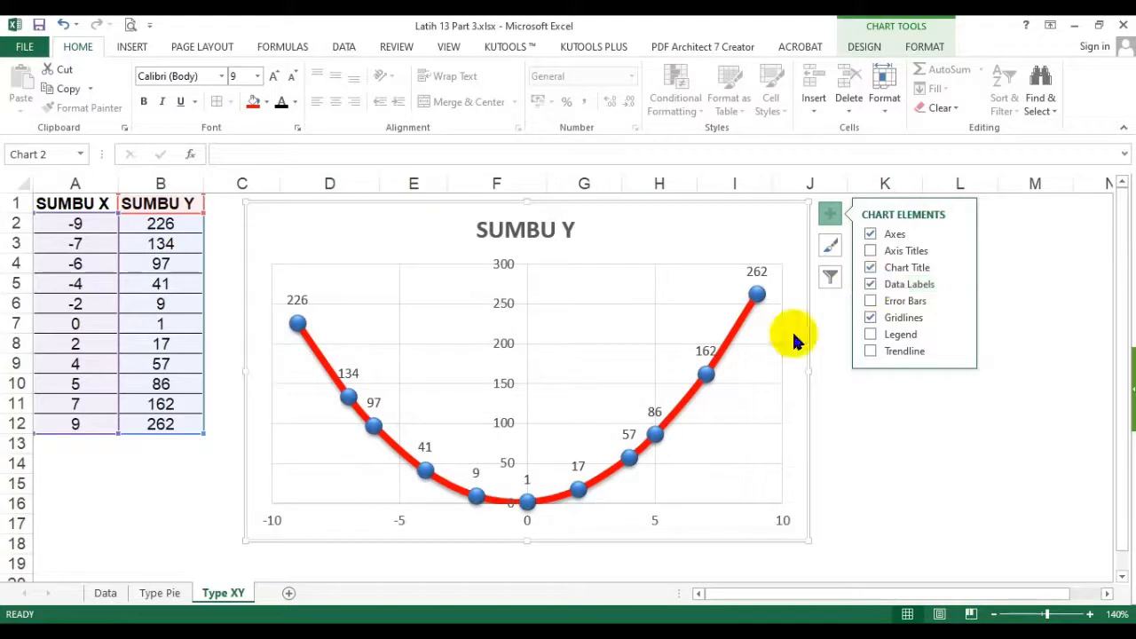
pyautogui.click(960, 284)
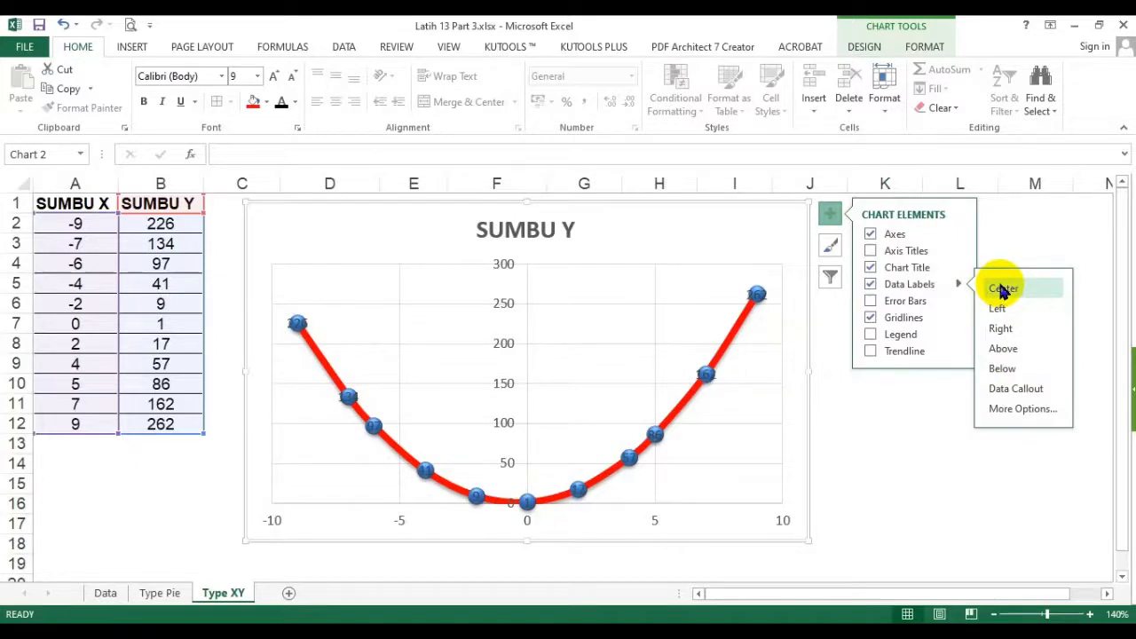
pyautogui.click(1007, 355)
pyautogui.click(891, 465)
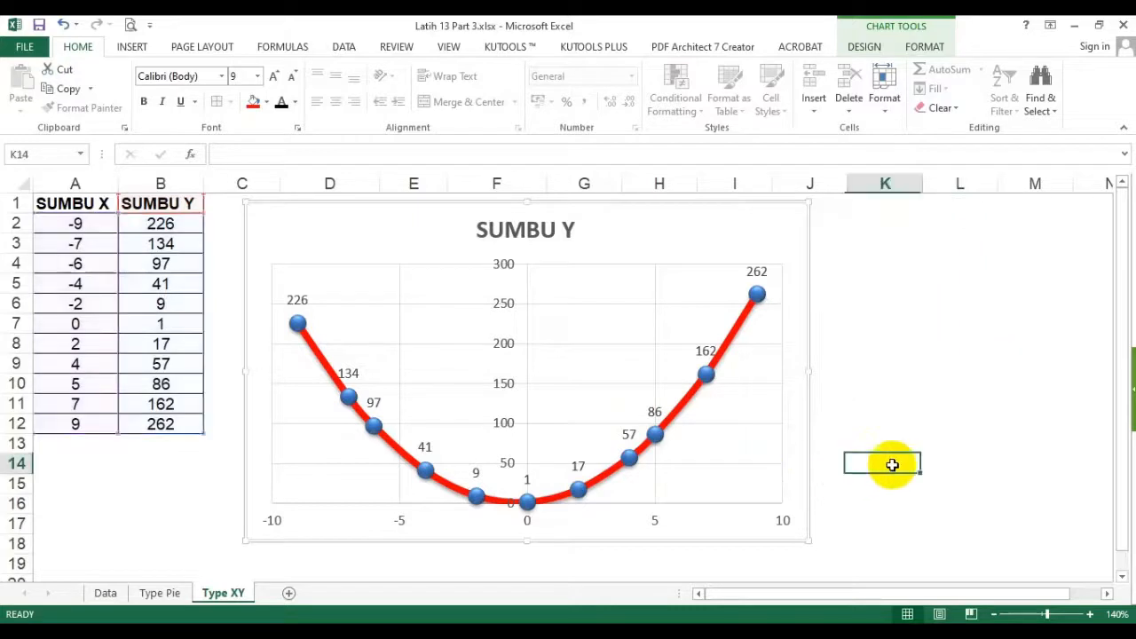
# - Make all data labels of the SUMBU Y series bold
pyautogui.click(296, 298)
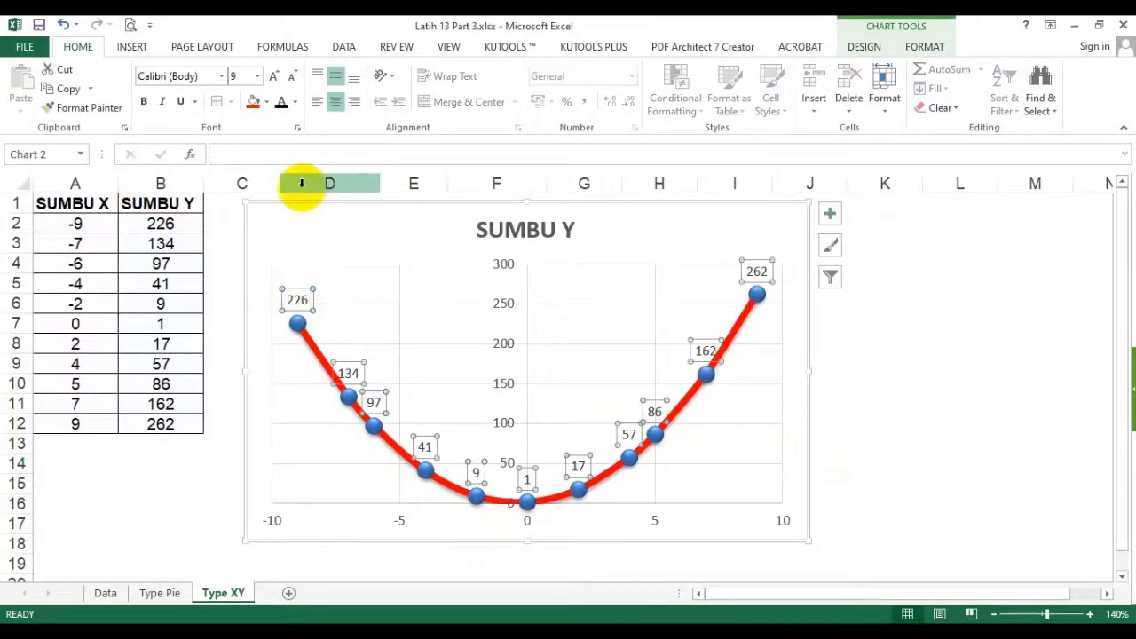
pyautogui.click(145, 102)
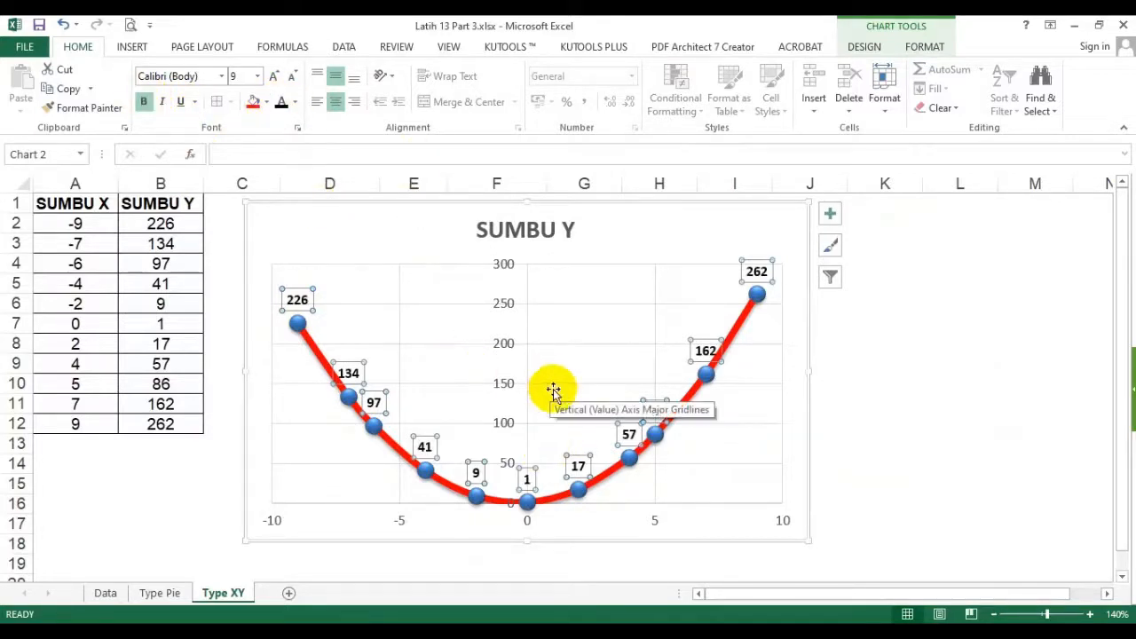
pyautogui.click(862, 423)
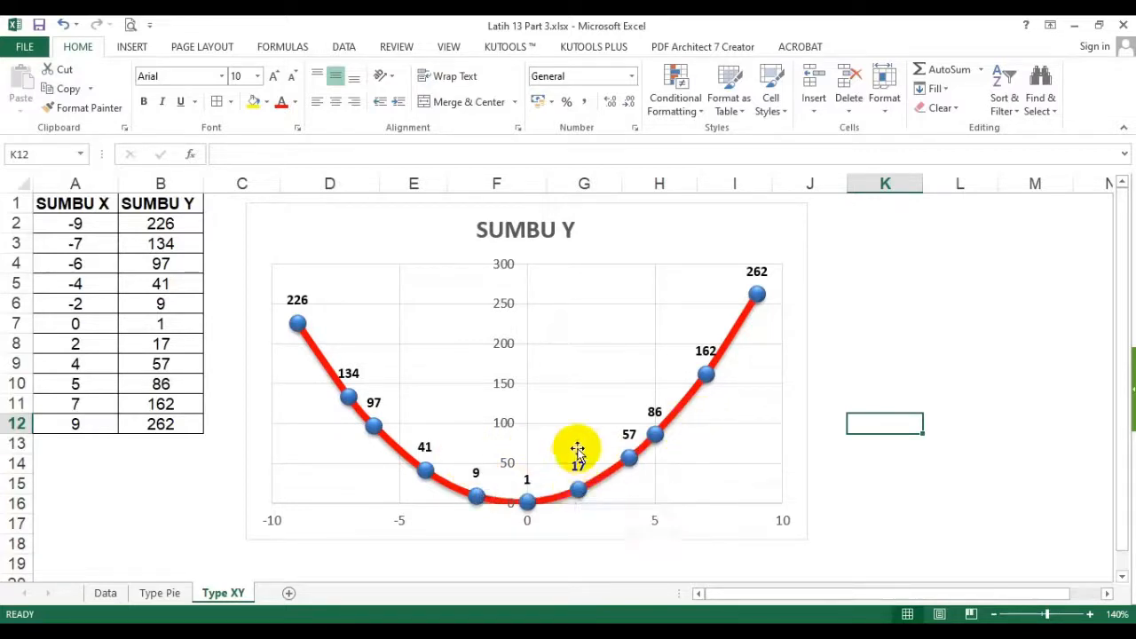
# - Try enlarging only the 262 data label to 14 pt, undo it, and select the 226 label
pyautogui.click(754, 270)
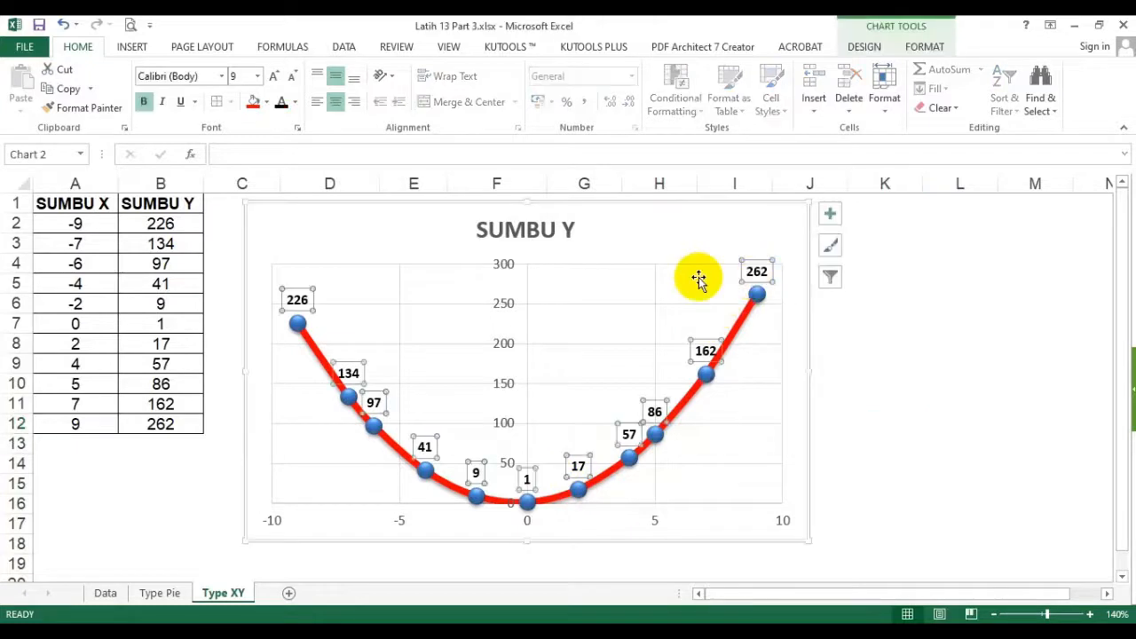
pyautogui.click(759, 266)
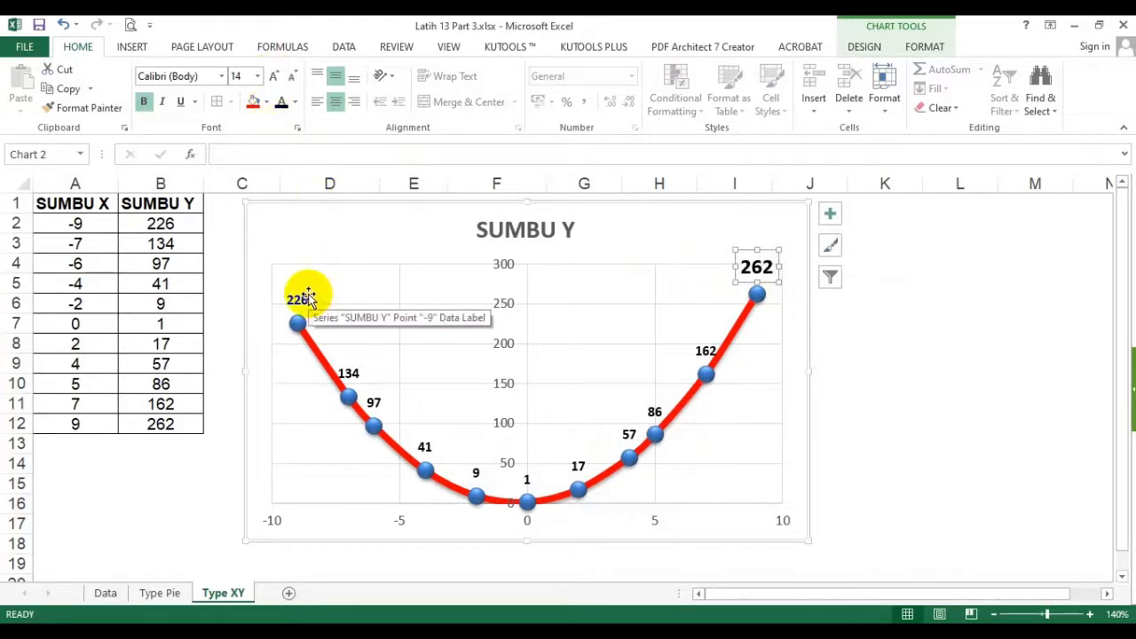
pyautogui.hotkey('ctrl', 'z')
pyautogui.hotkey('ctrl', 'z')
pyautogui.hotkey('ctrl', 'z')
pyautogui.hotkey('ctrl', 'z')
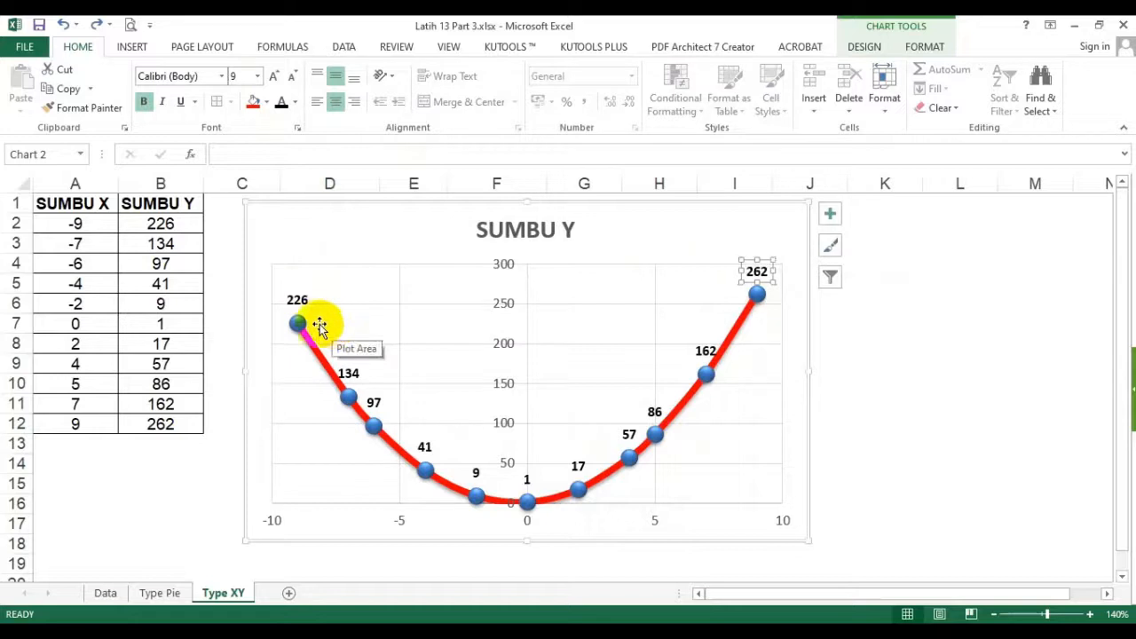
pyautogui.click(296, 303)
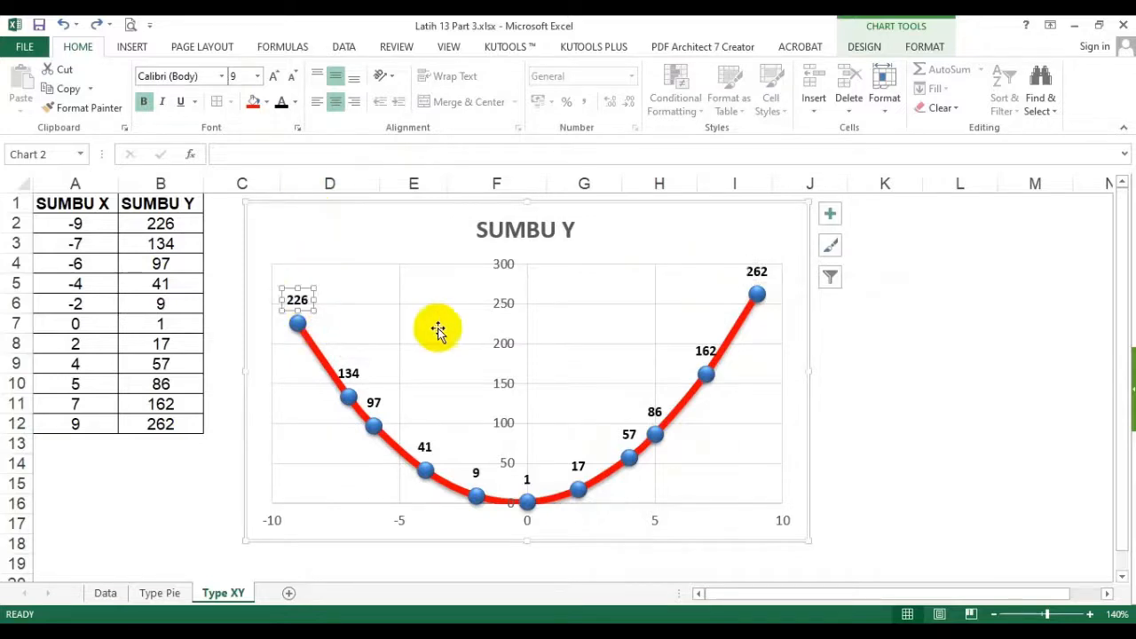
# - Deselect the data label, select the whole scatter chart and display its chart formatting options
pyautogui.click(190, 522)
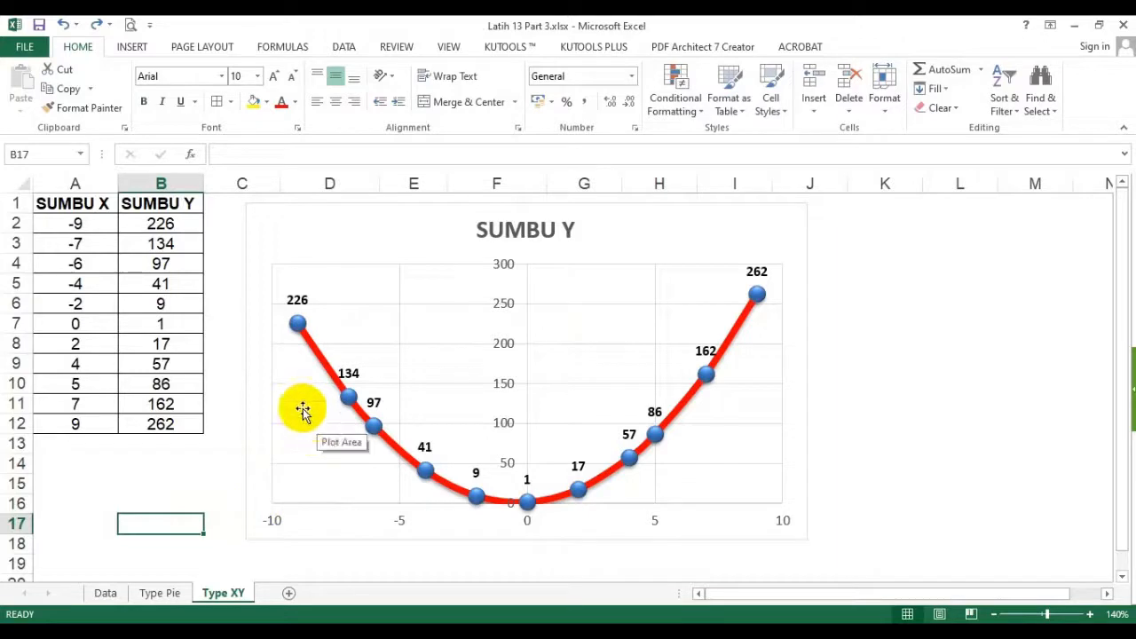
pyautogui.click(373, 213)
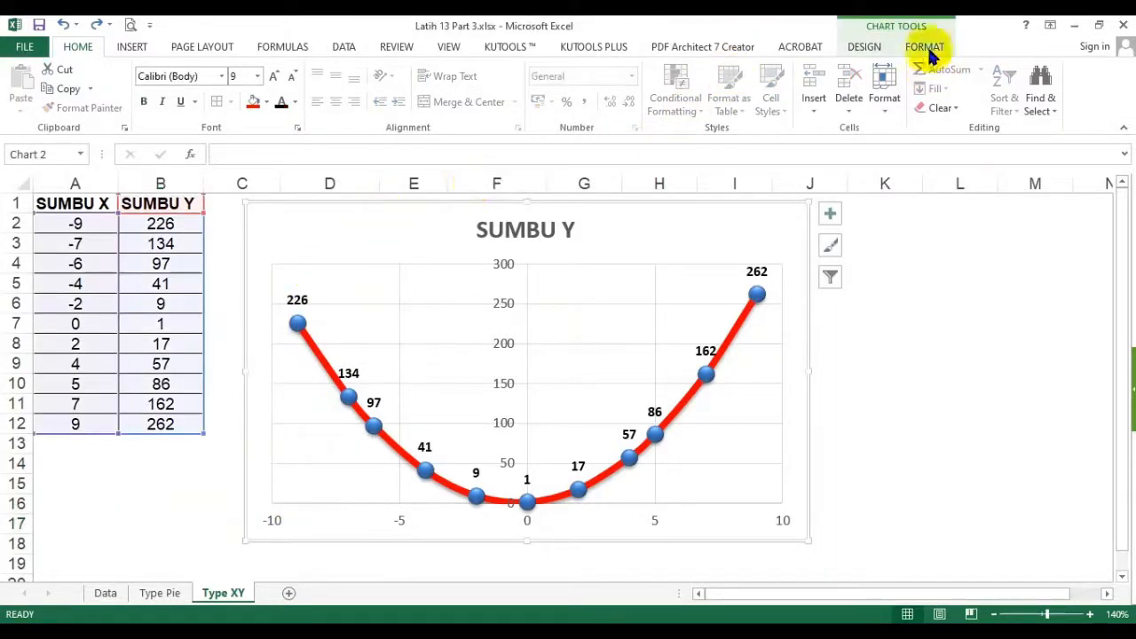
pyautogui.click(928, 48)
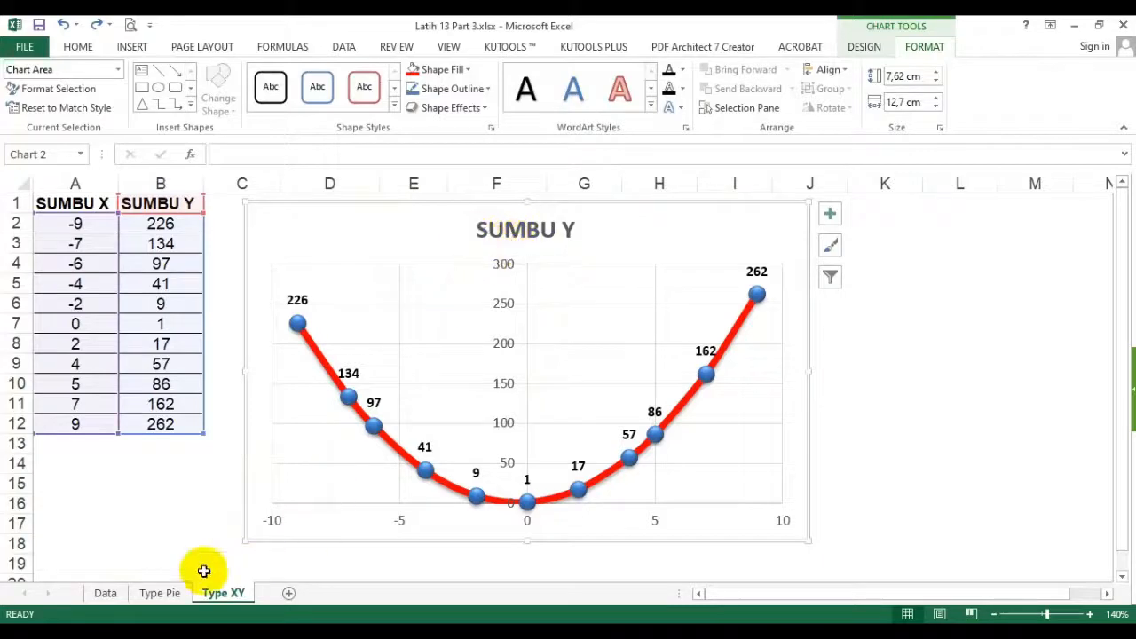
# - Compare the pie chart on Type Pie with the scatter chart on Type XY, and review the SUMBU X and SUMBU Y source data in A1:B12
pyautogui.click(168, 595)
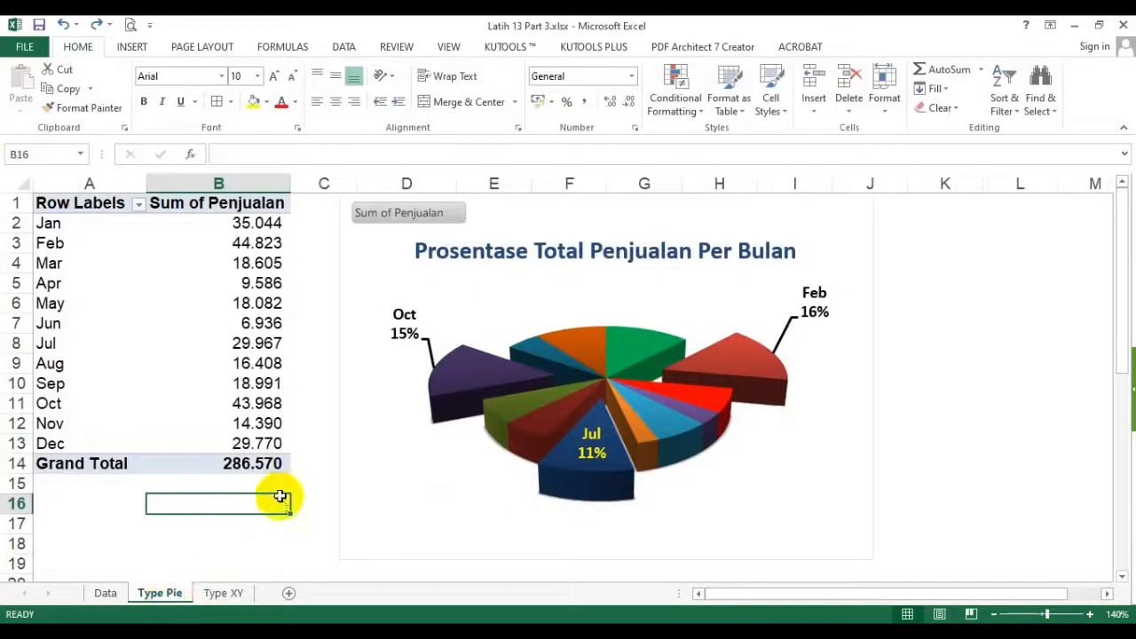
pyautogui.click(230, 599)
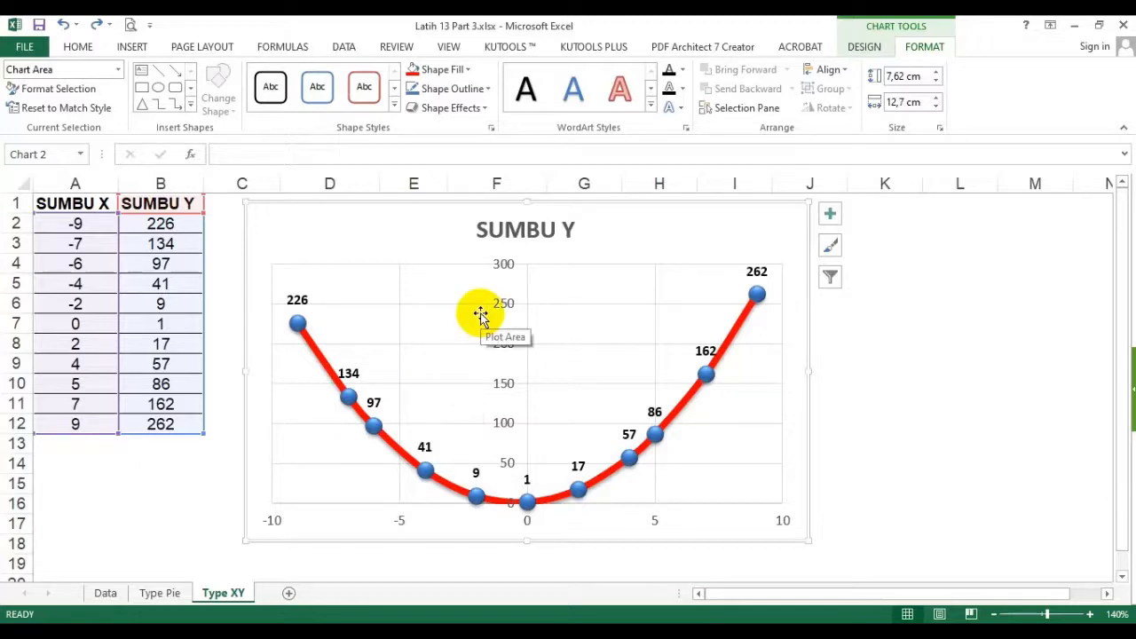
pyautogui.click(176, 593)
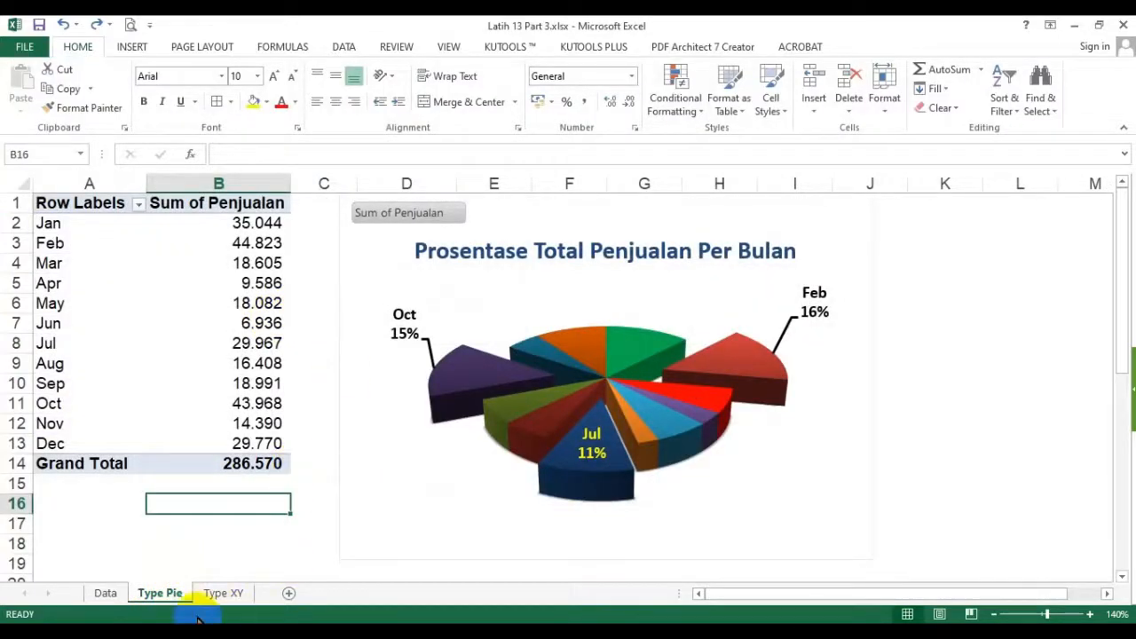
pyautogui.click(221, 592)
pyautogui.click(158, 483)
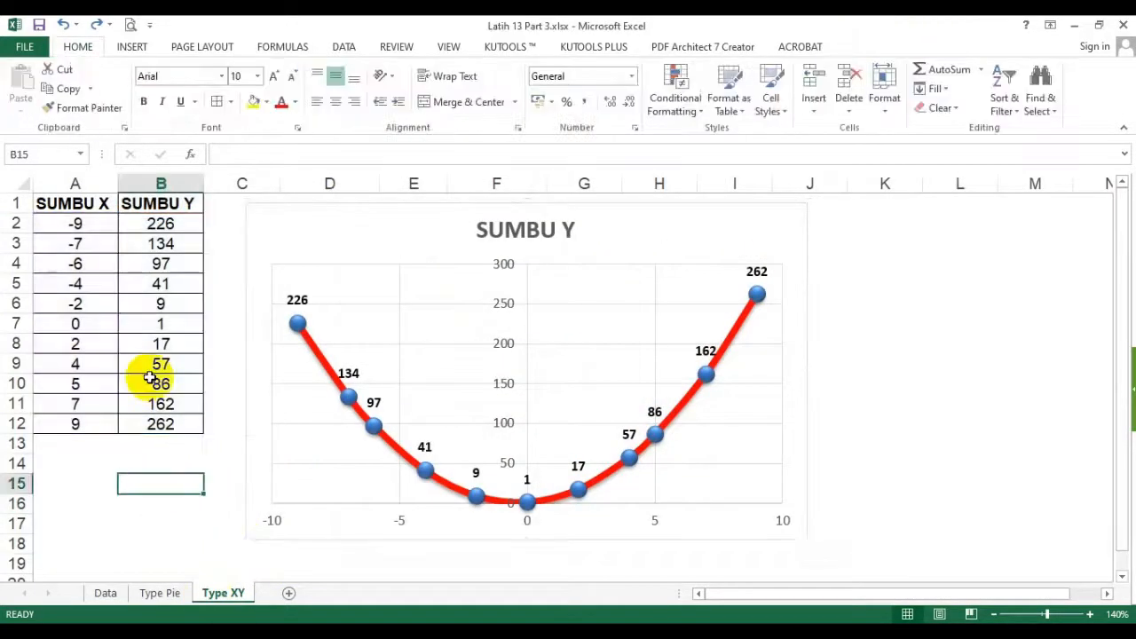
pyautogui.moveTo(82, 203); pyautogui.dragTo(157, 426)
pyautogui.click(158, 481)
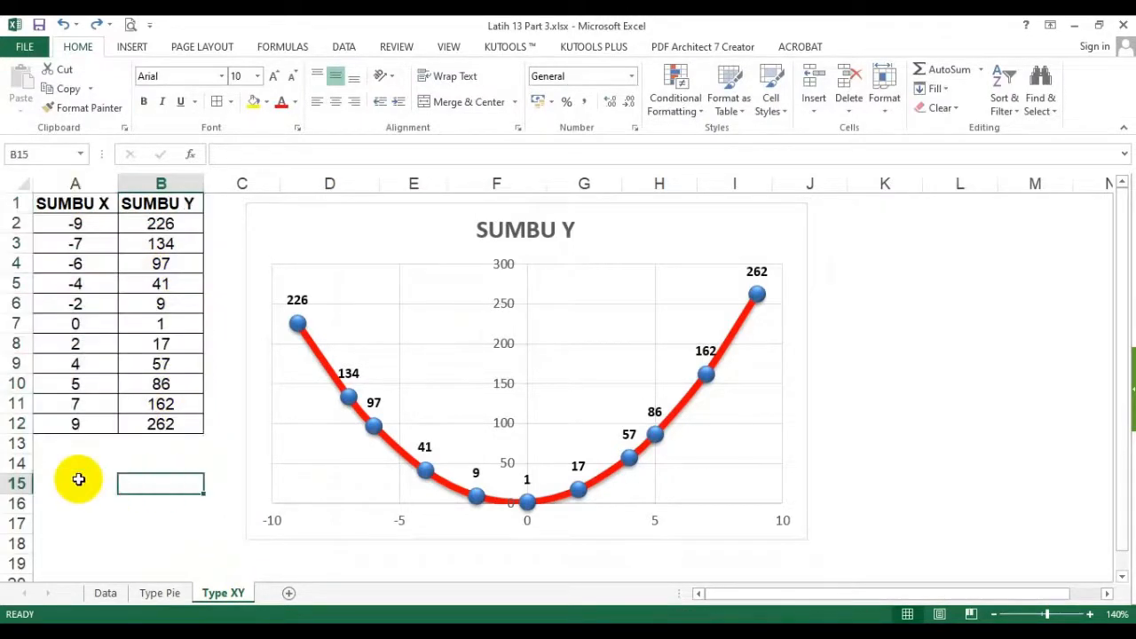